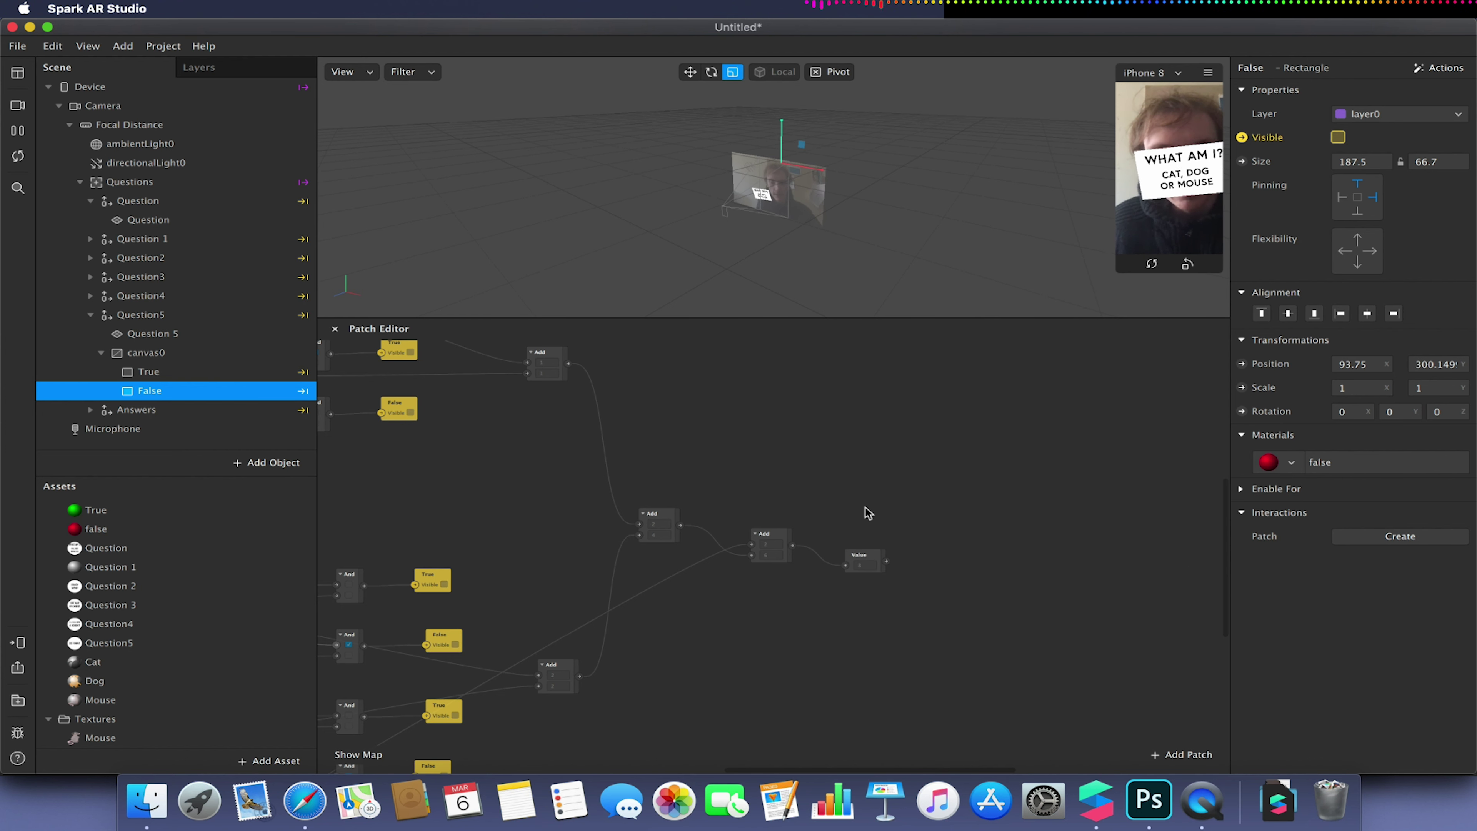
- Create an Equals Exactly patch from the score Value output and move it higher
left_click(866, 559)
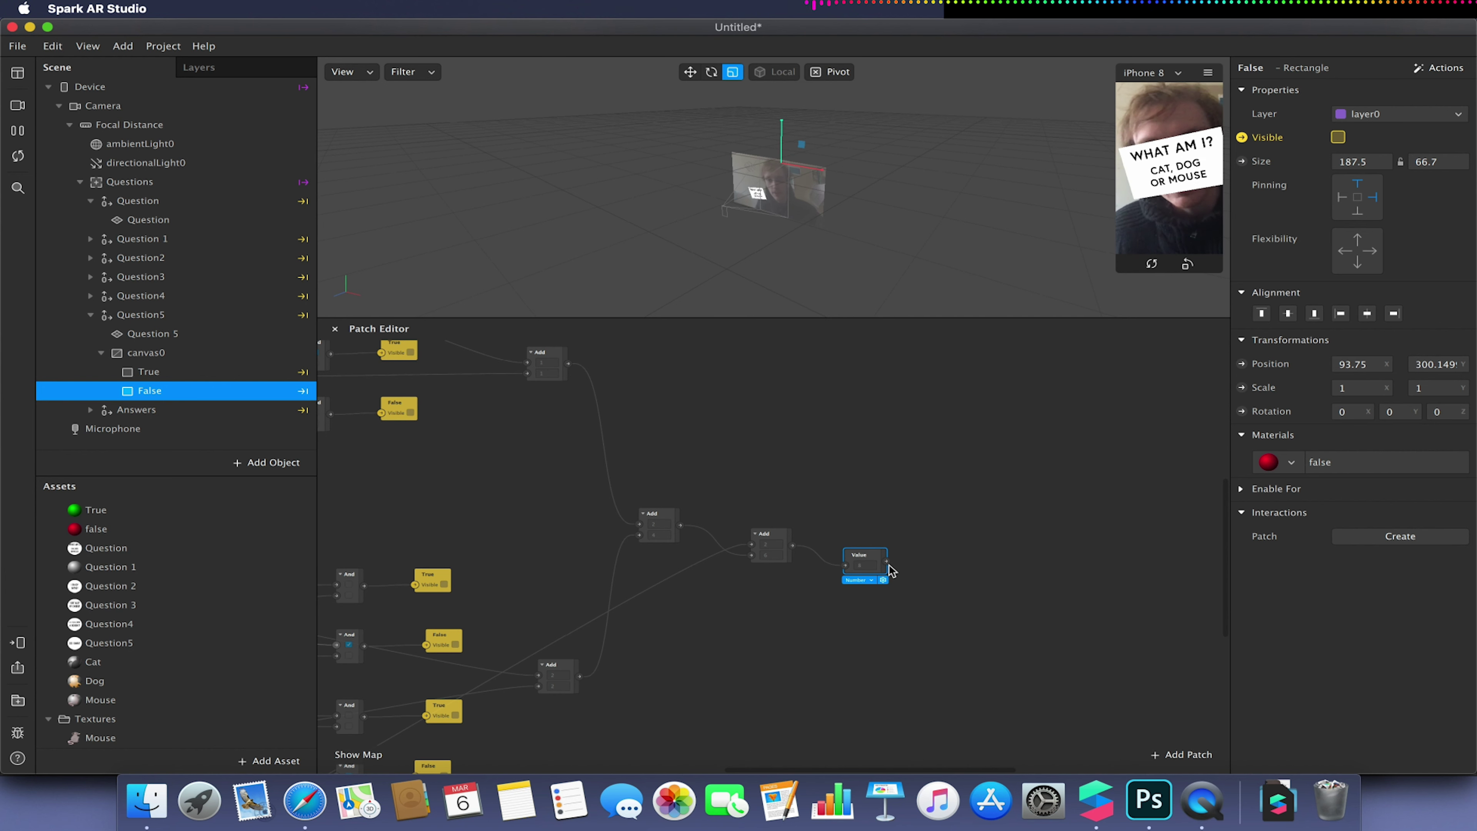
left_click_drag(888, 567, 1012, 414)
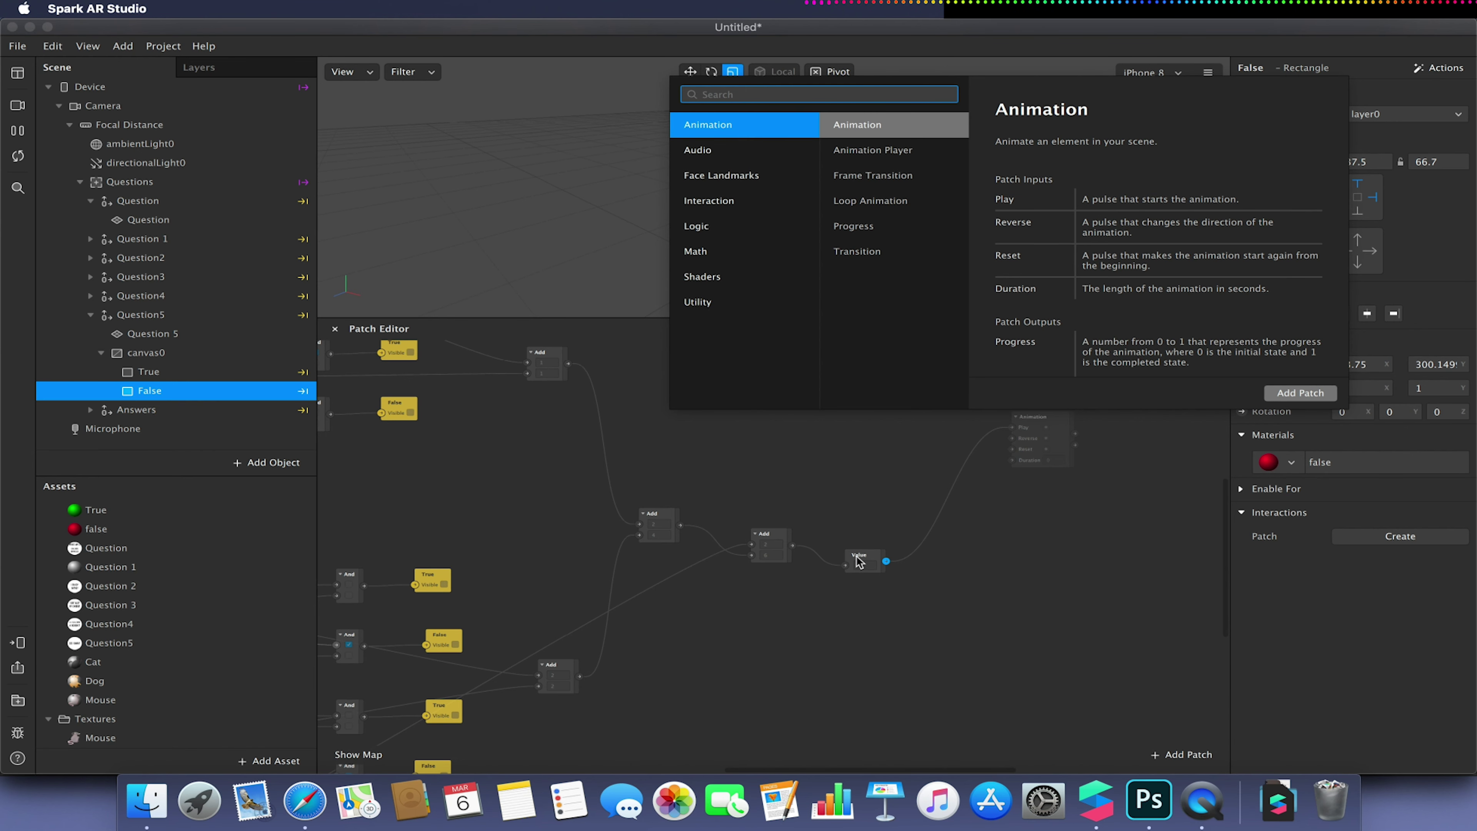
type("equals")
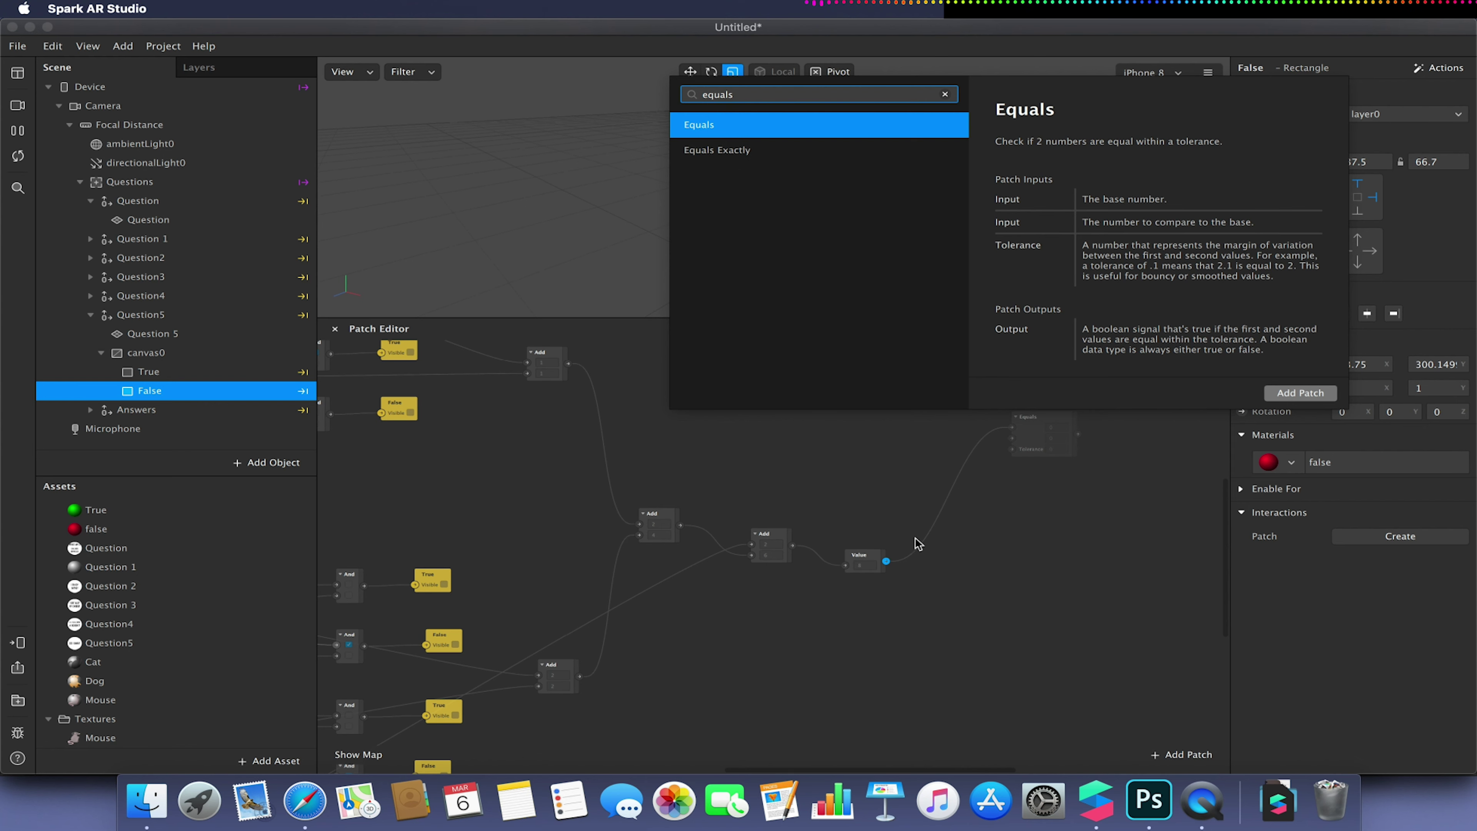
left_click(740, 150)
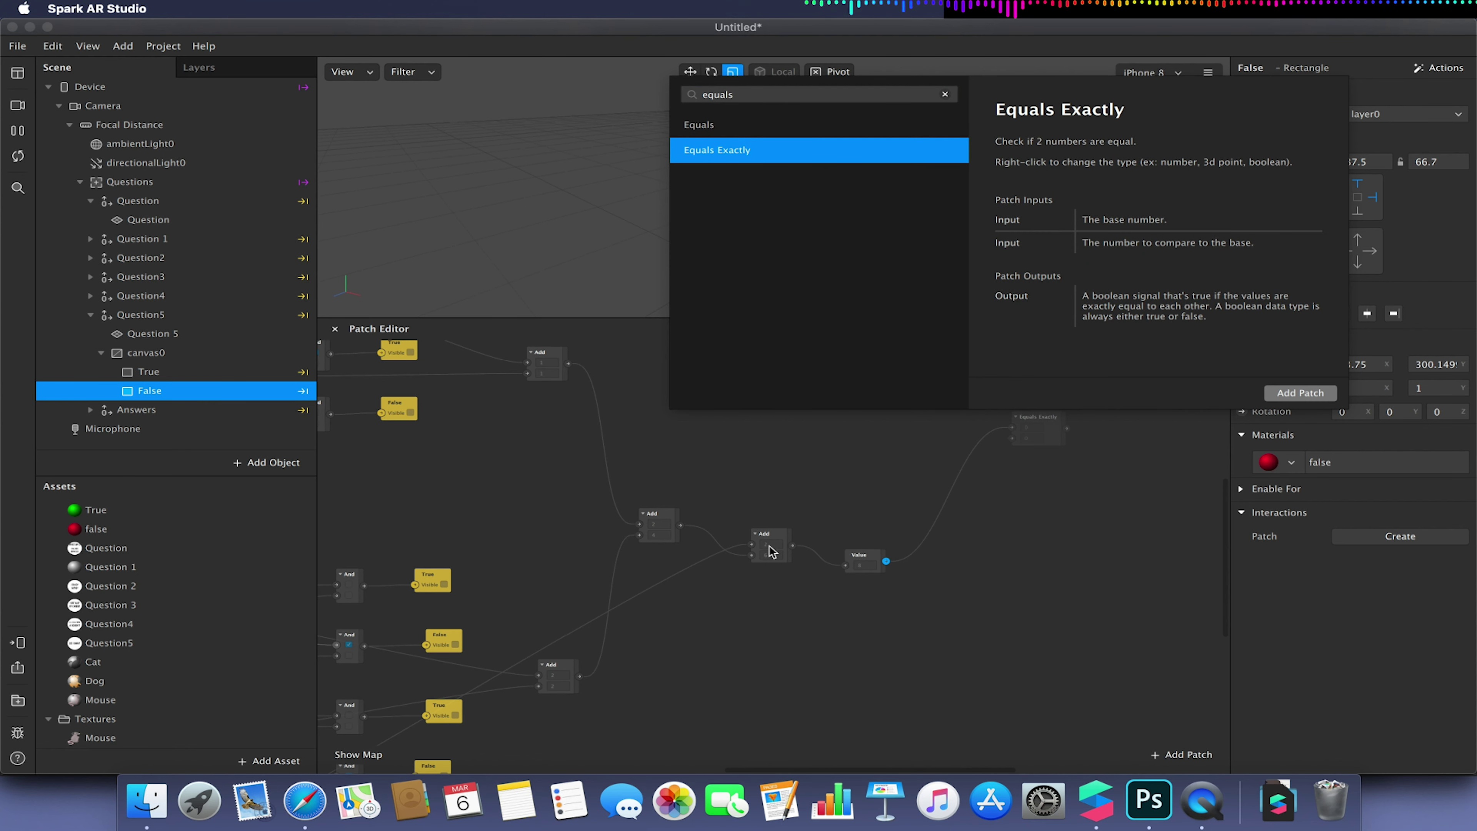
left_click(1300, 394)
left_click_drag(1040, 428, 1035, 393)
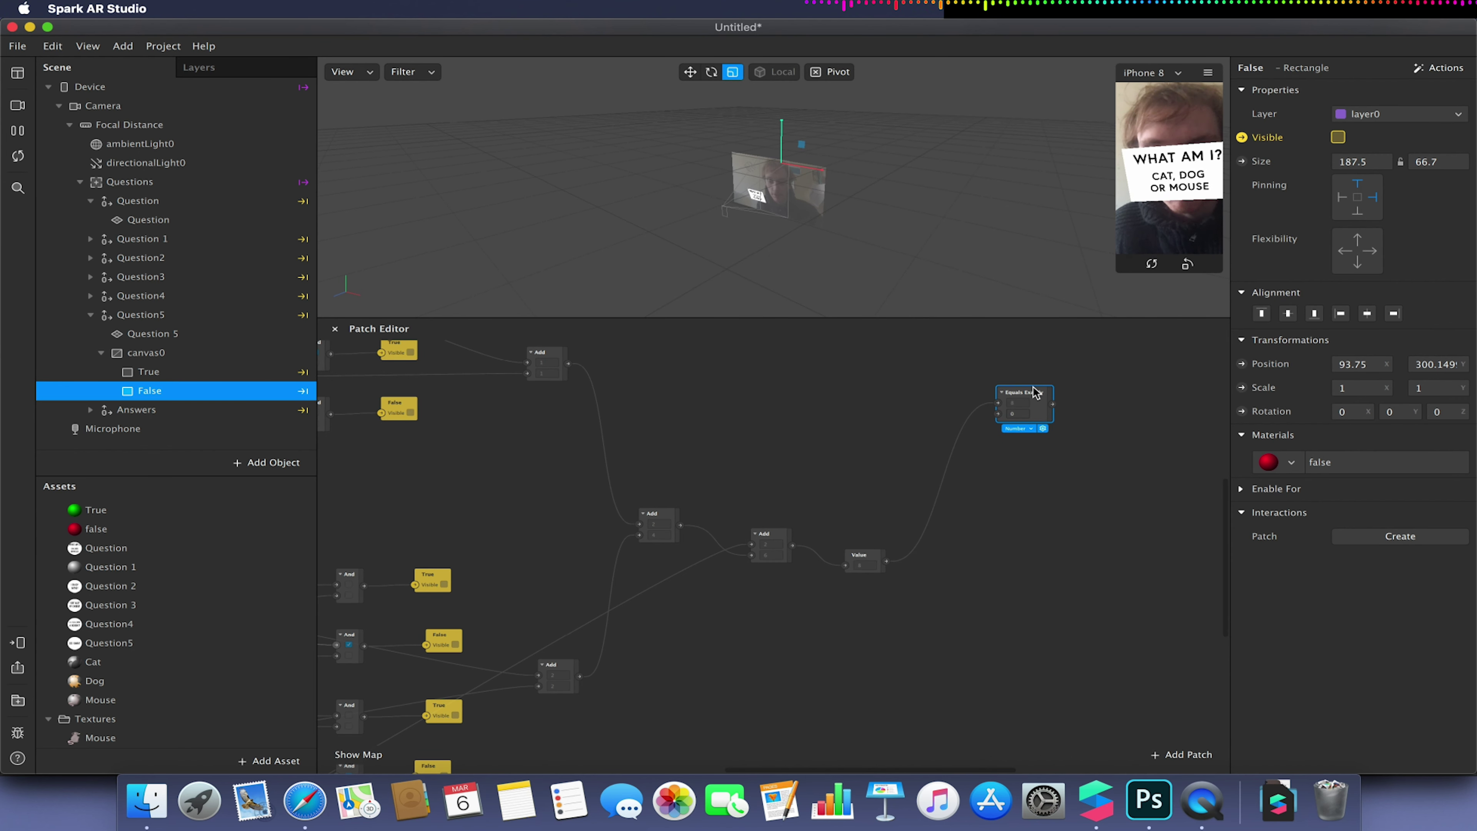
- Duplicate the Equals Exactly patch twice, stacking the copies below the original
key("super+d")
left_click_drag(1036, 430, 1024, 576)
key("super+d")
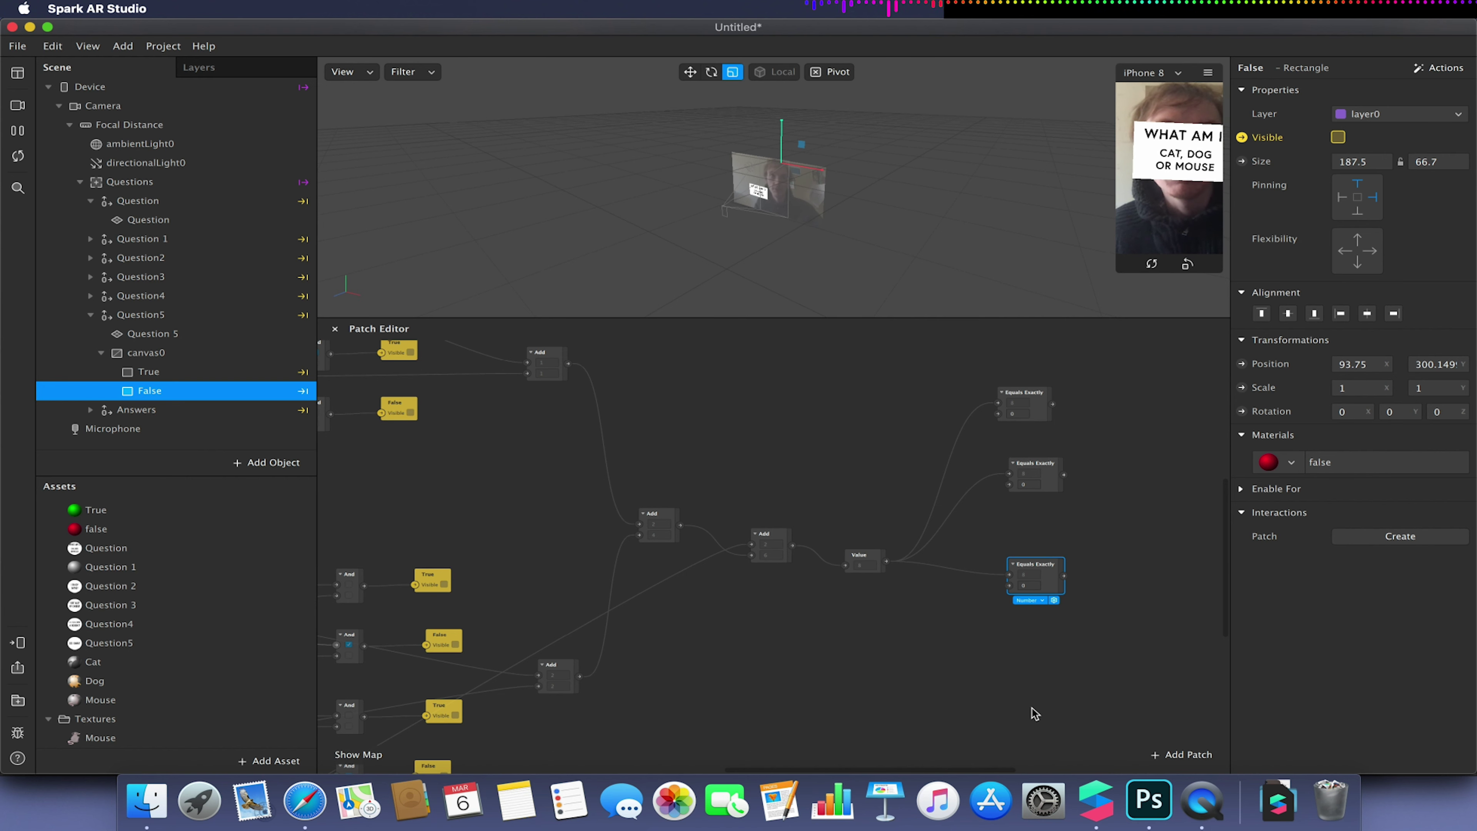
- Enter 10 and 7 as the top and middle comparison values, then edit the bottom one
left_click(1006, 419)
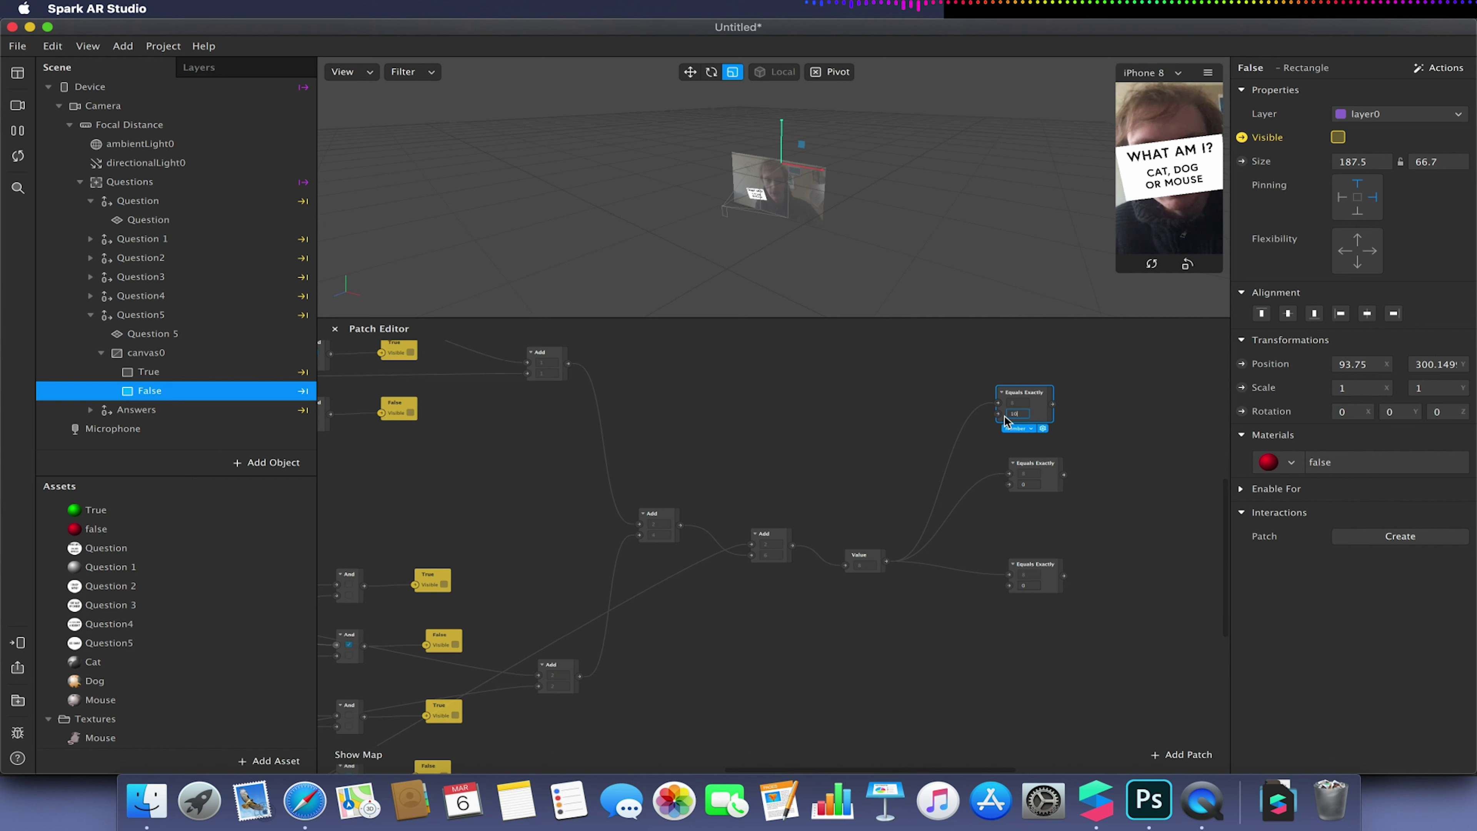
type("10")
left_click(1034, 485)
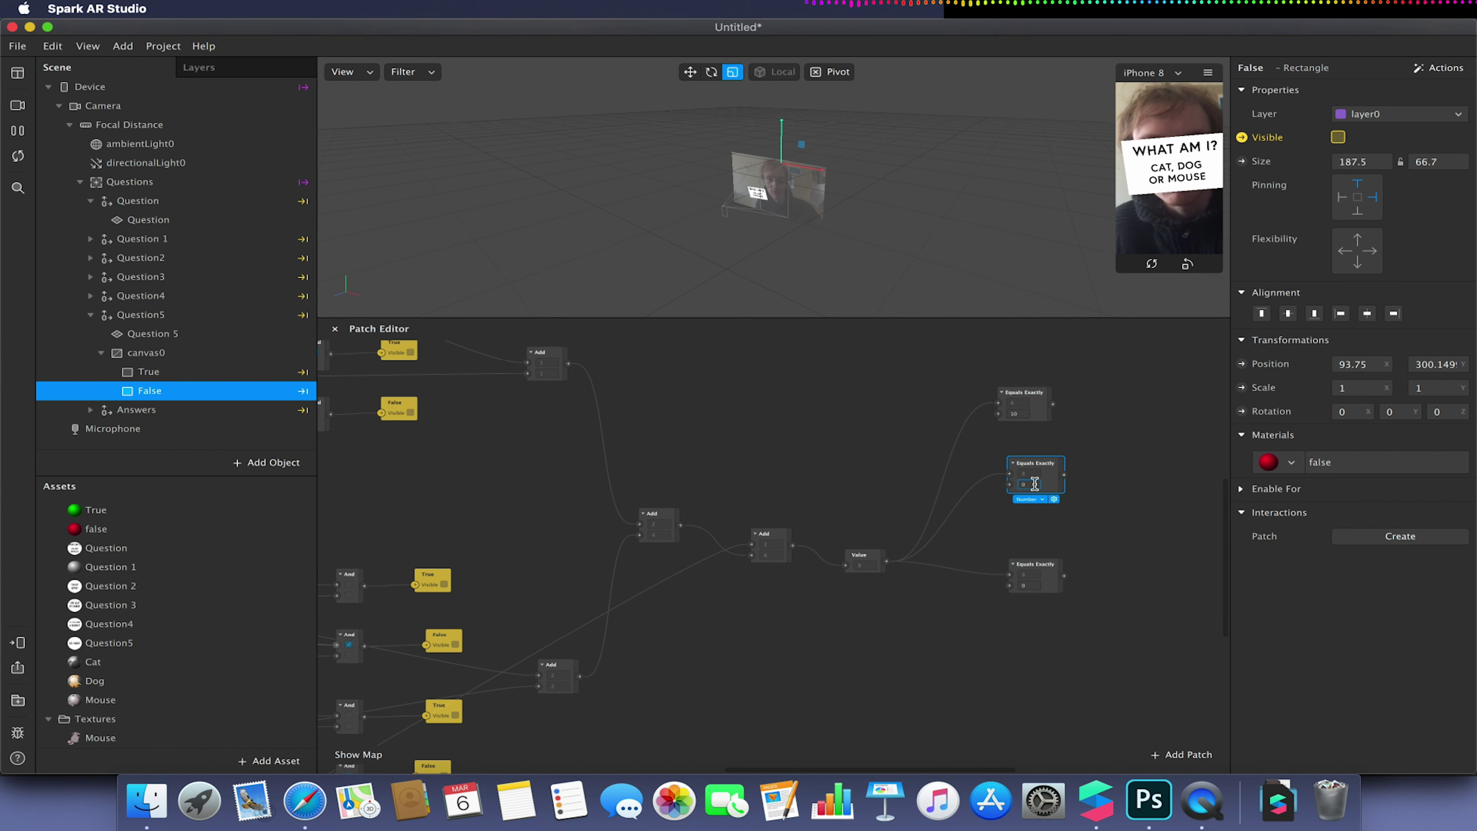
left_click(1028, 395)
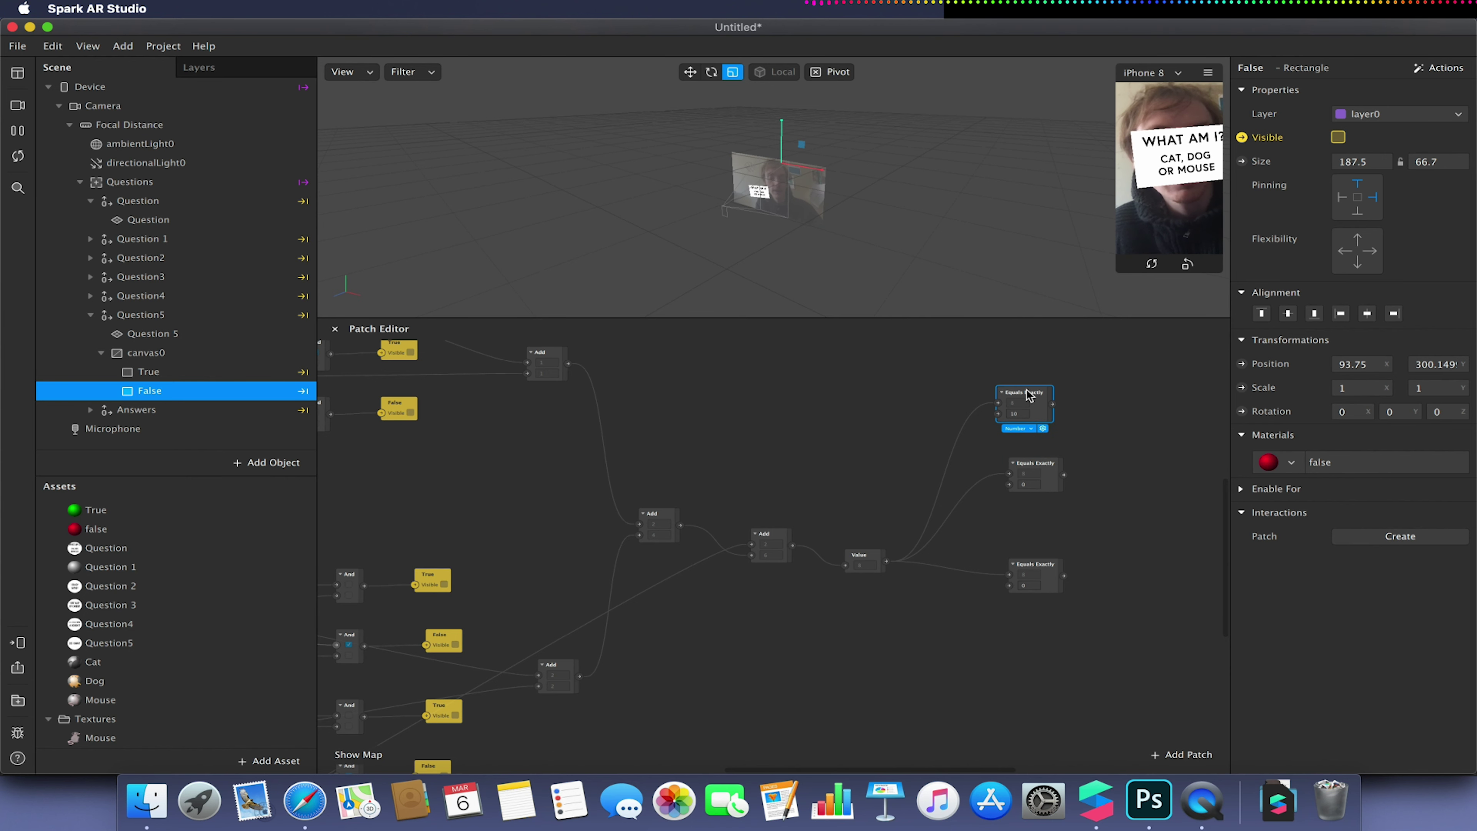
left_click(1033, 484)
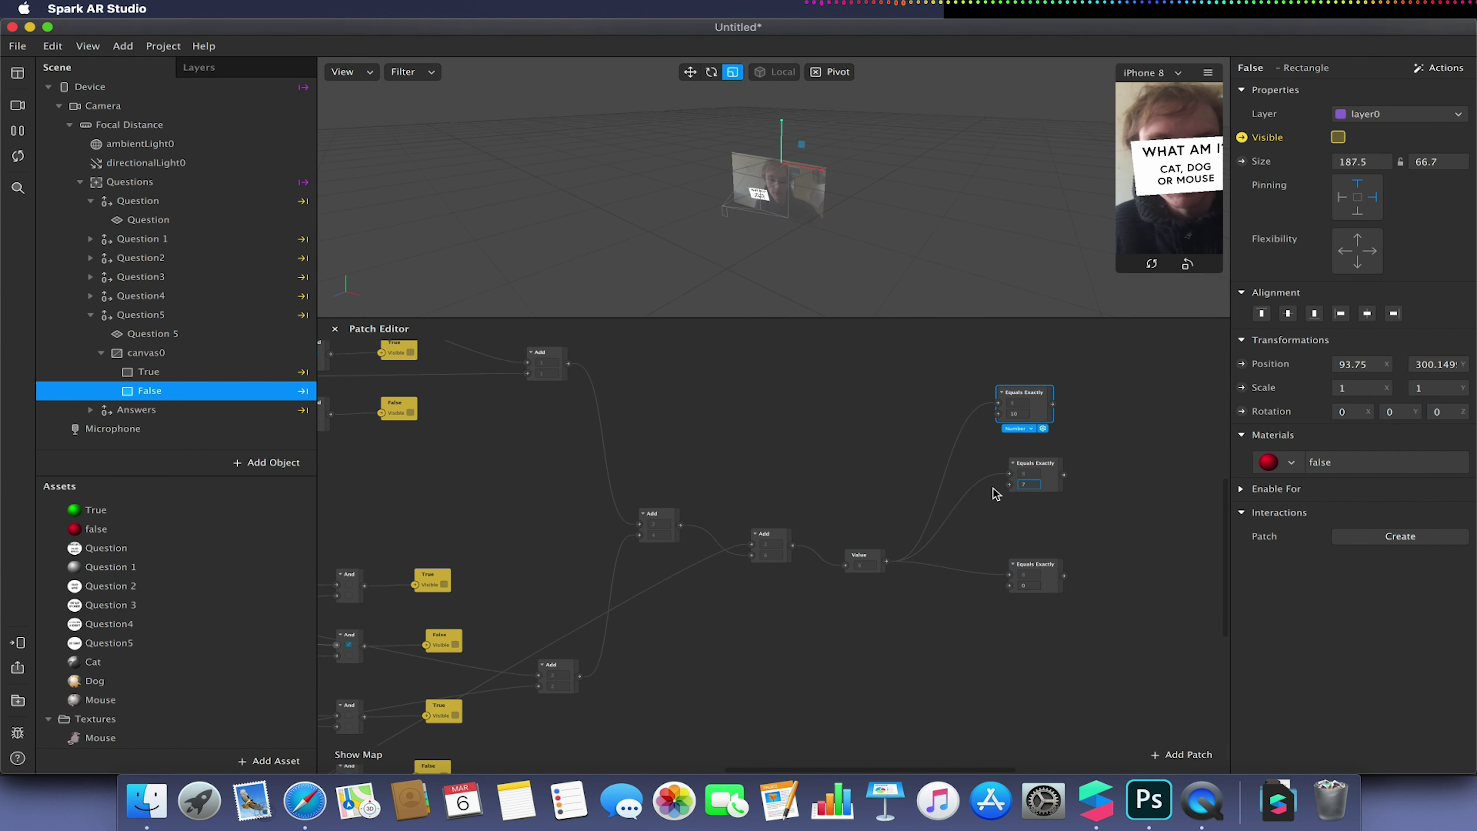
left_click(1030, 584)
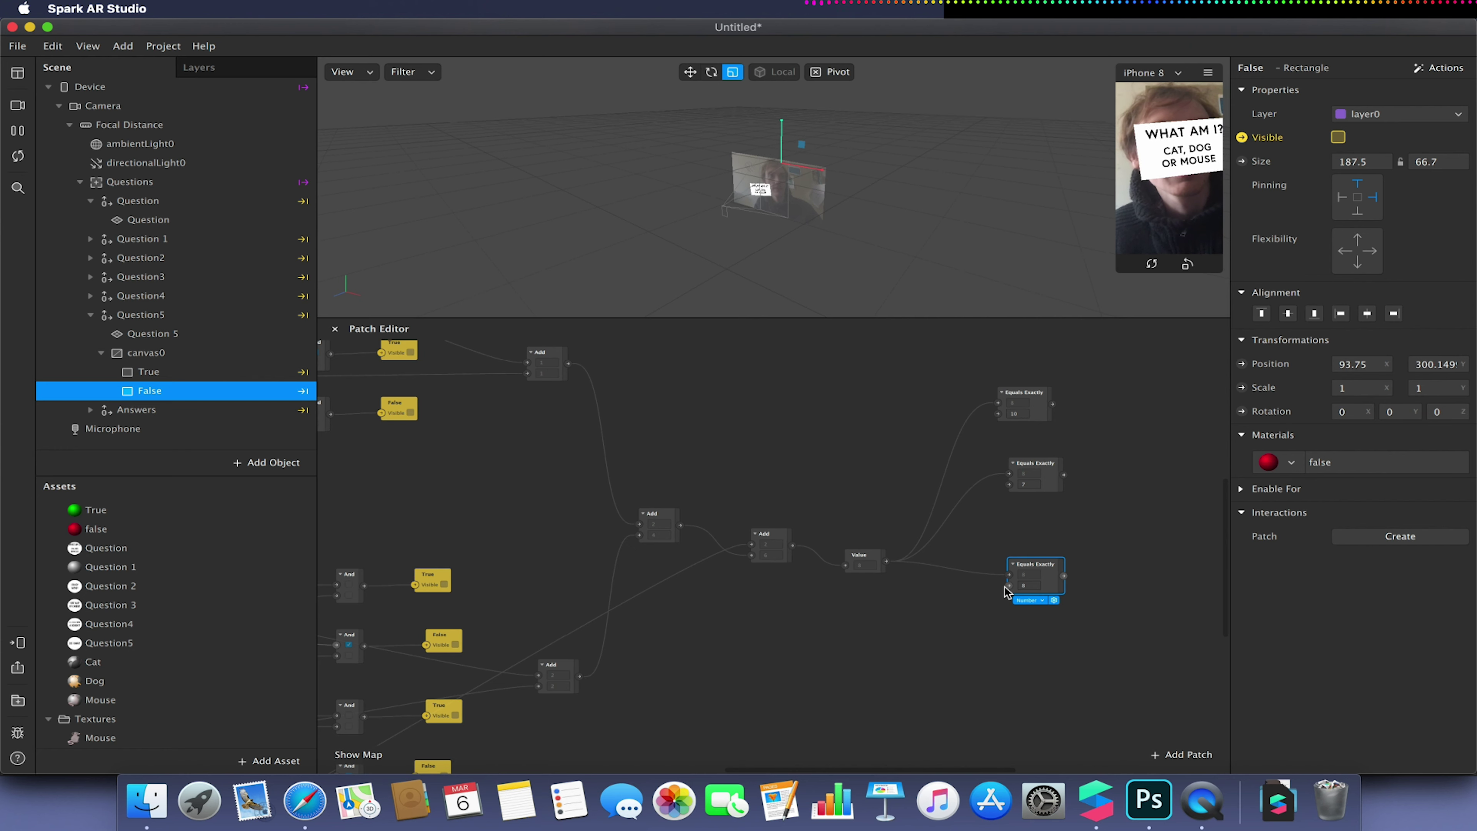
- Spread the three Equals Exactly patches apart vertically
scroll(1117, 456, "right", 5)
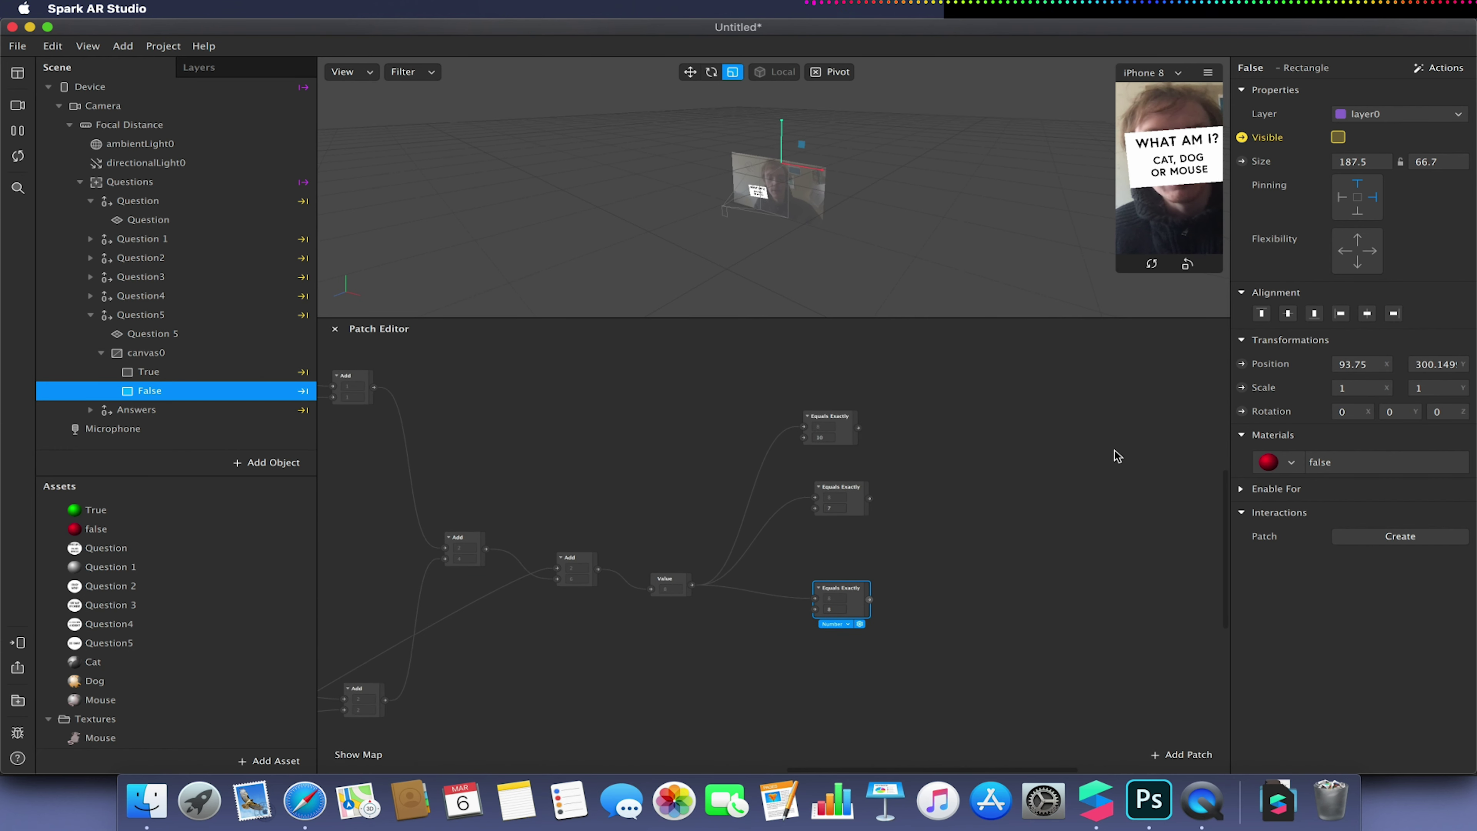
left_click_drag(853, 590, 807, 670)
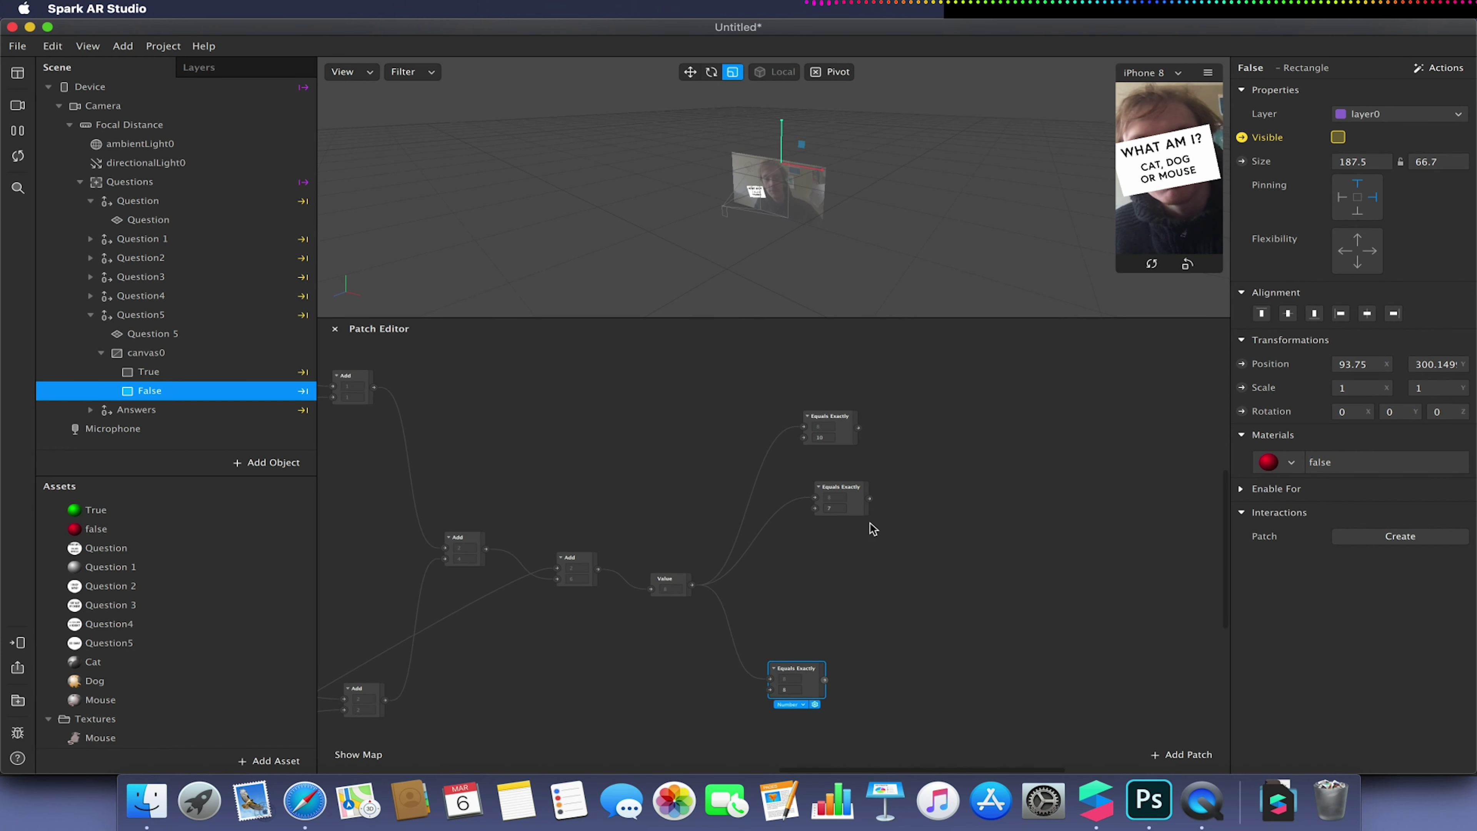
left_click_drag(852, 495, 819, 546)
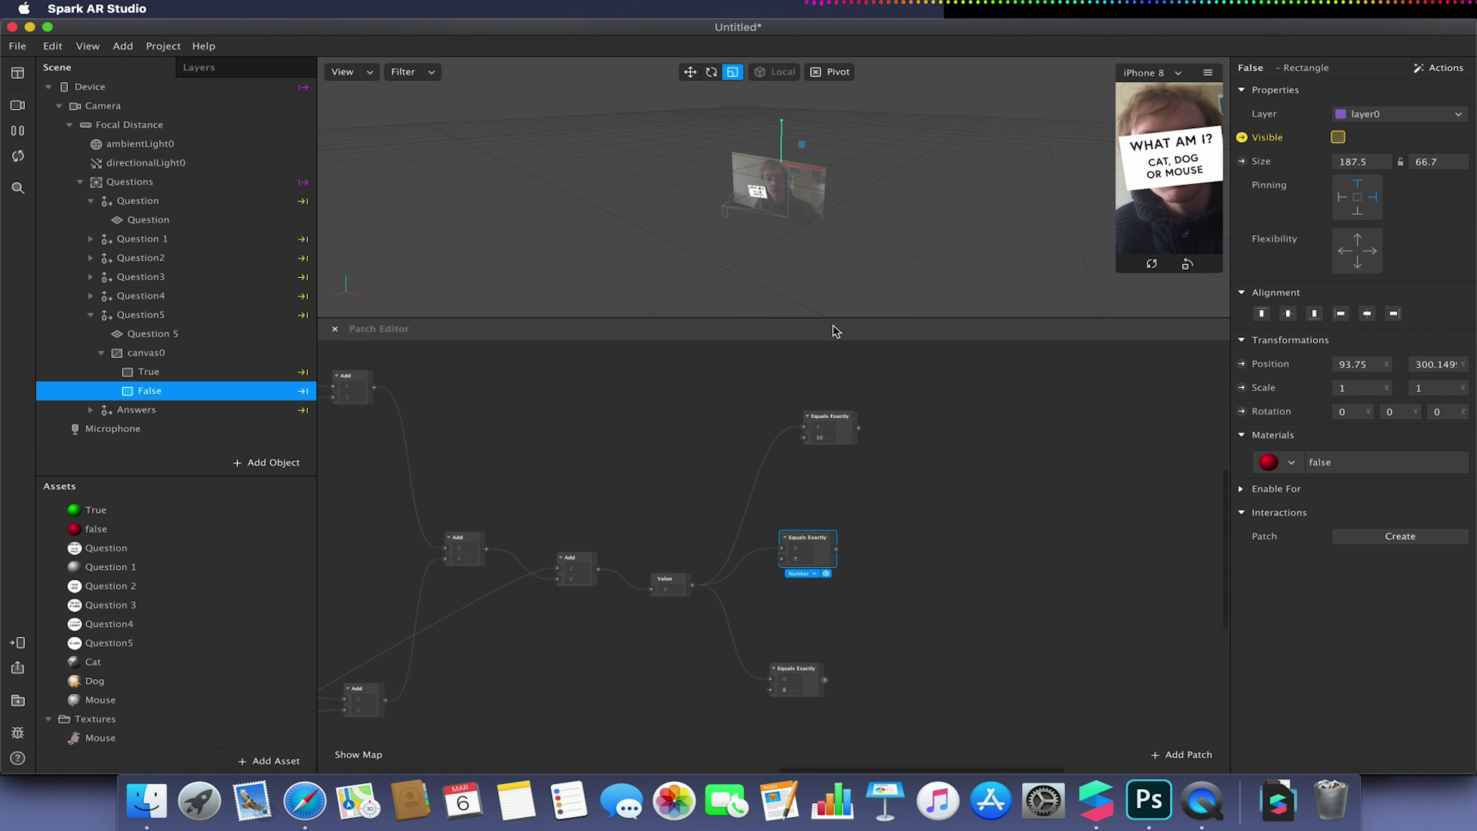
left_click_drag(812, 414, 789, 414)
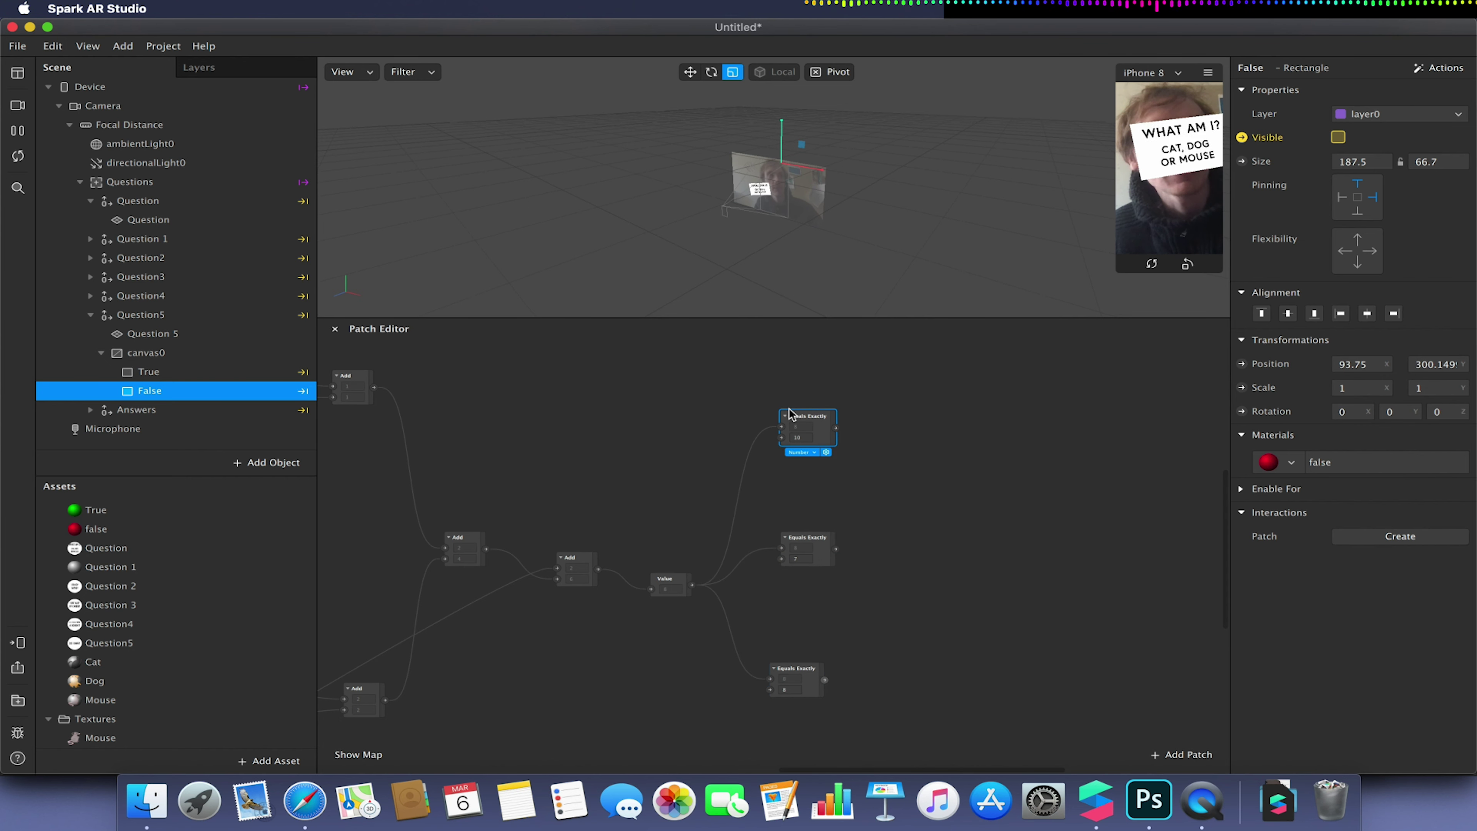
- Add an And patch fed by the top Equals Exactly comparison's output
left_click(837, 430)
left_click(903, 425)
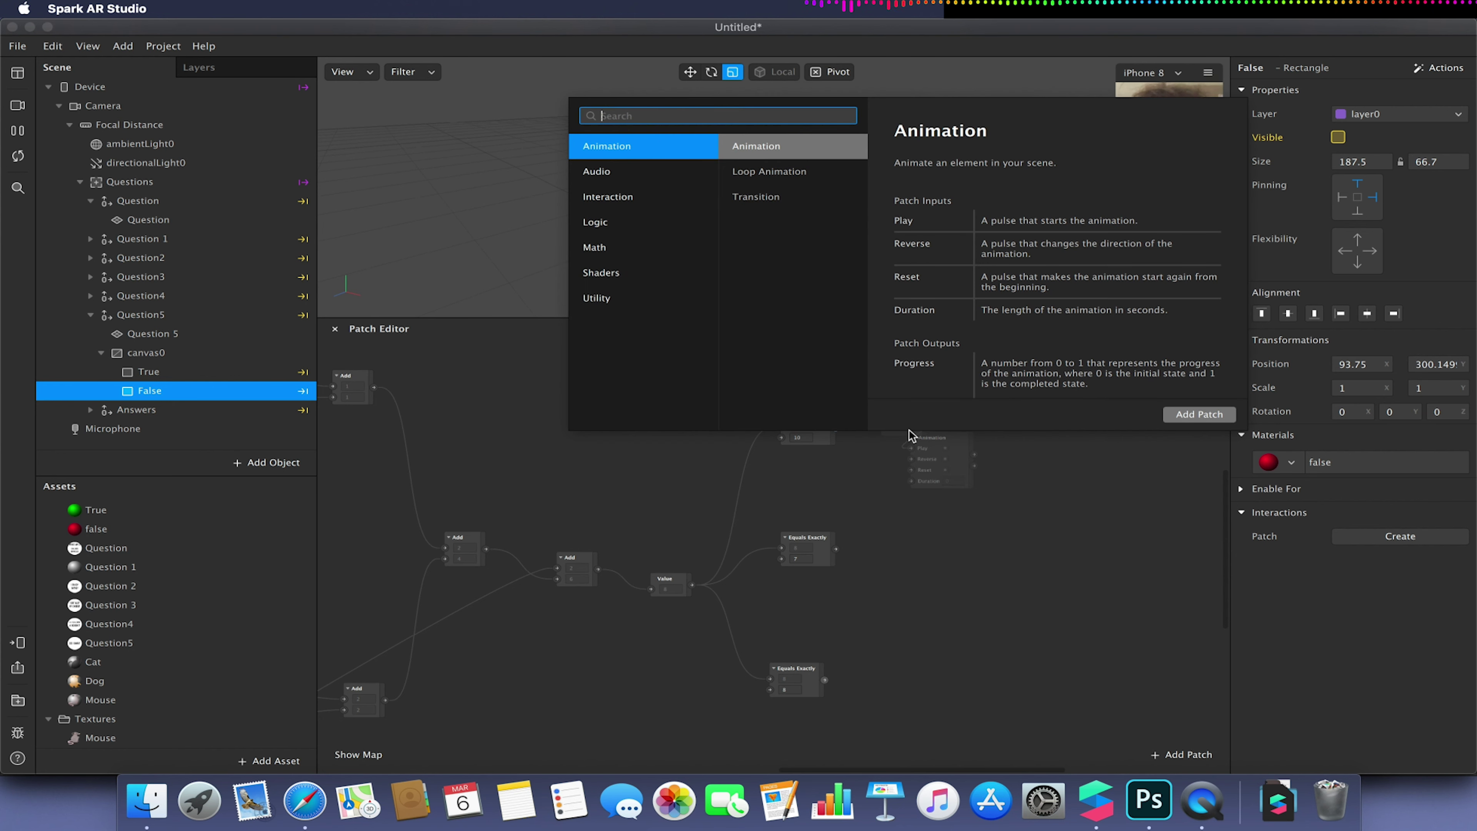
type("and")
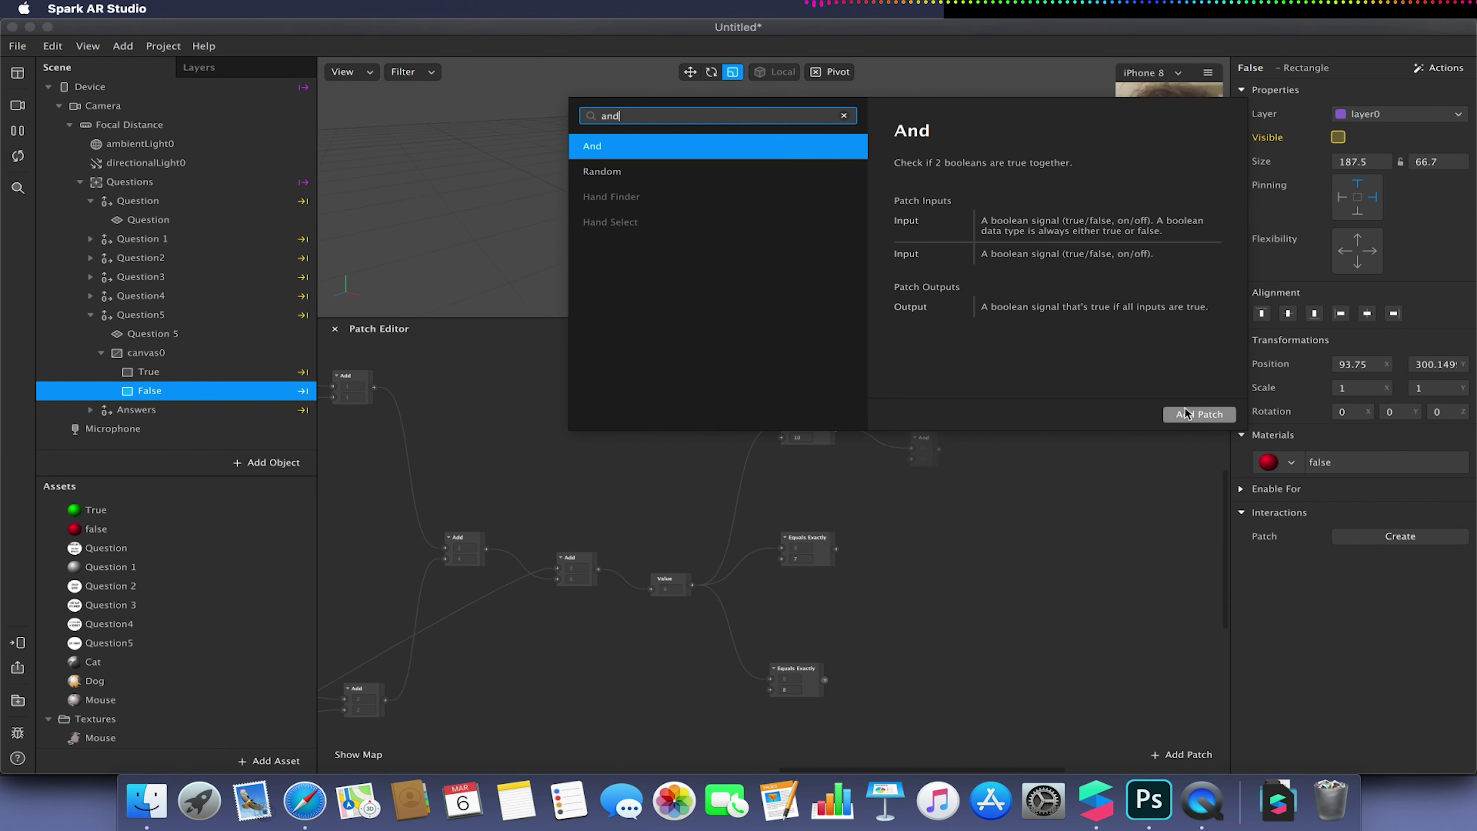
left_click(1198, 414)
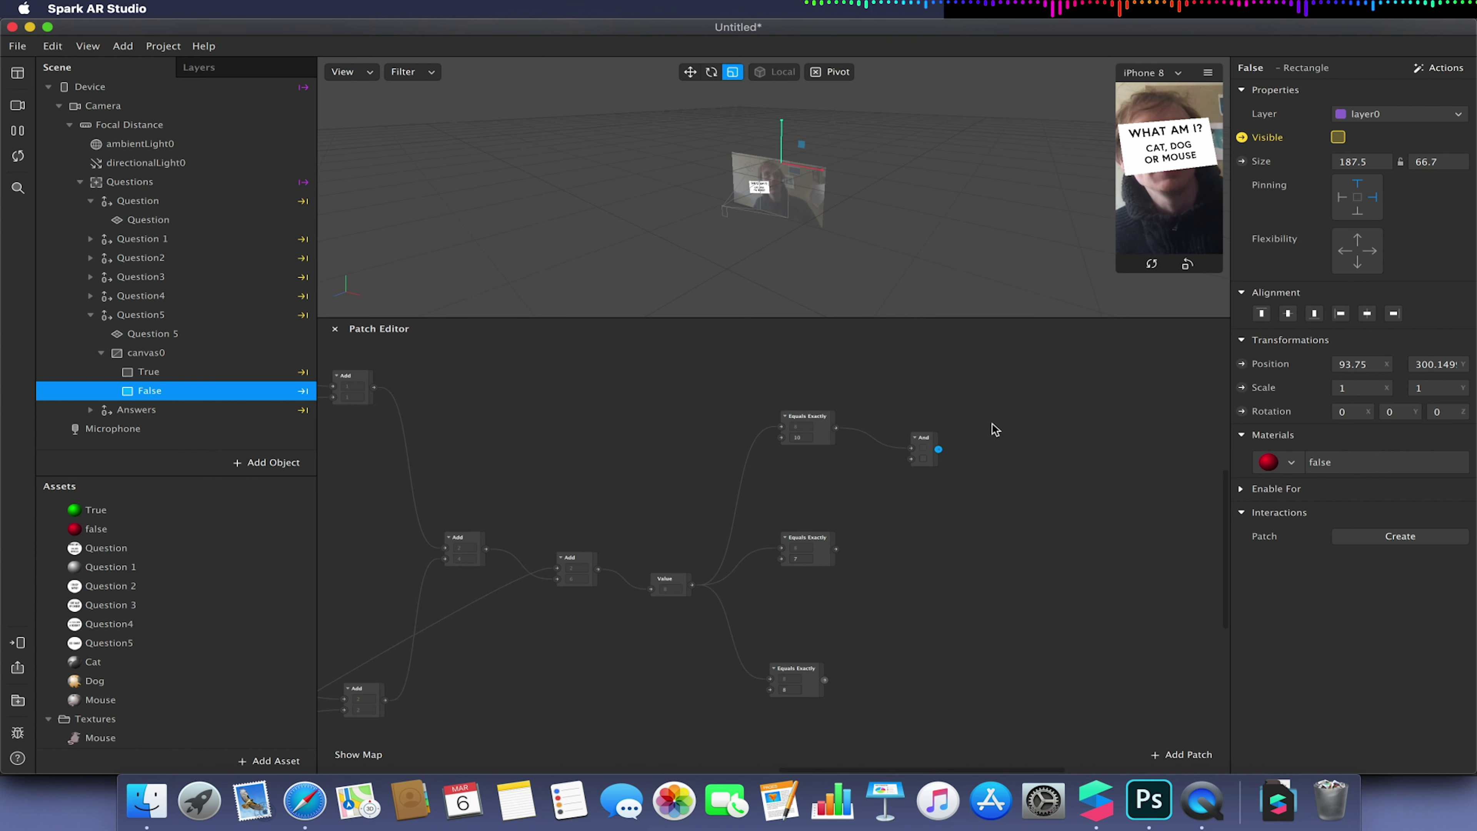
- Move the lower-left Equals Exactly patch over toward the score chain
scroll(573, 659, "left", 5)
scroll(573, 659, "down", 3)
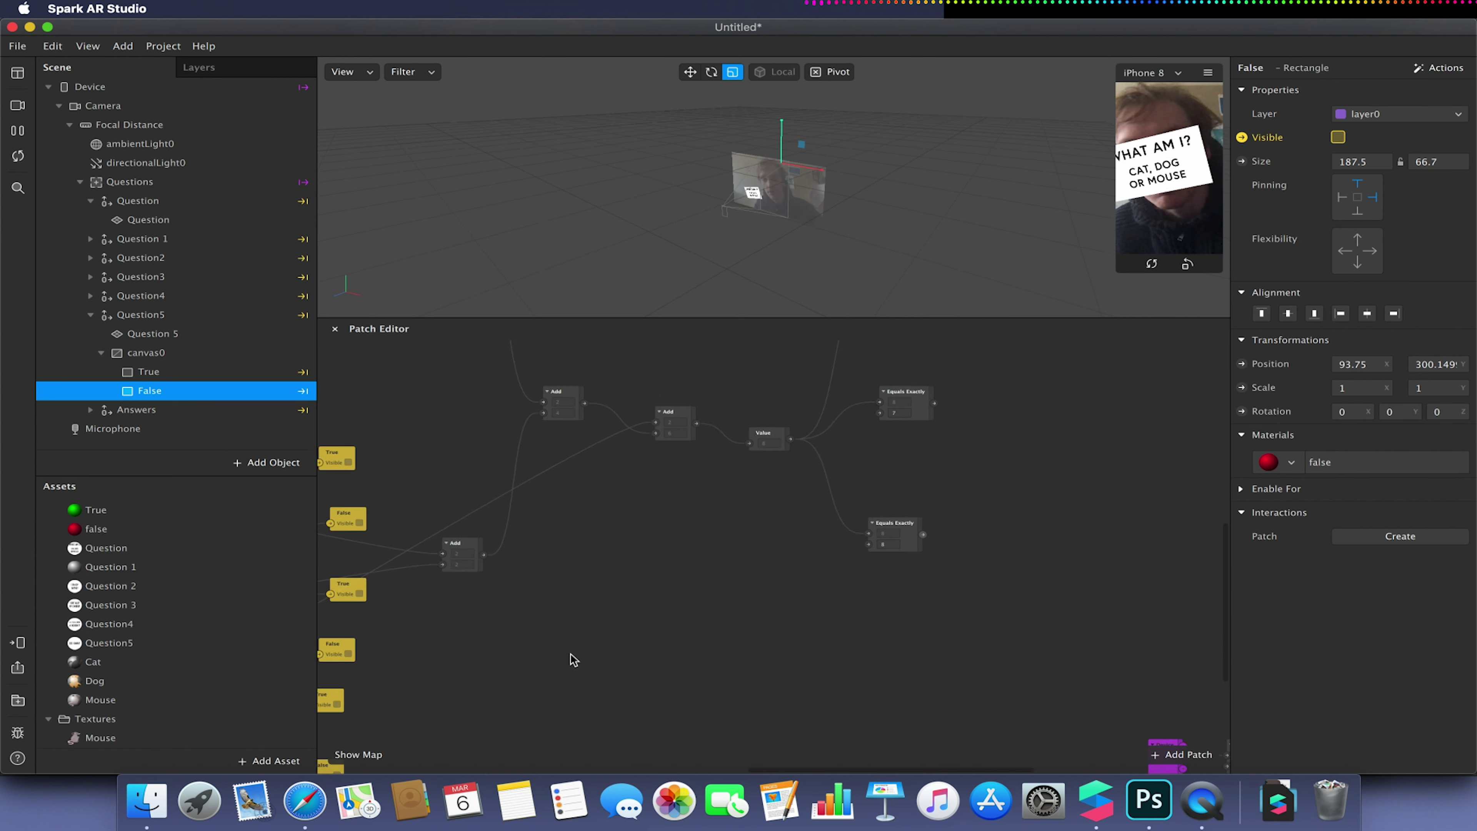
scroll(572, 659, "down", 3)
scroll(573, 659, "left", 5)
scroll(573, 659, "down", 2, "ctrl")
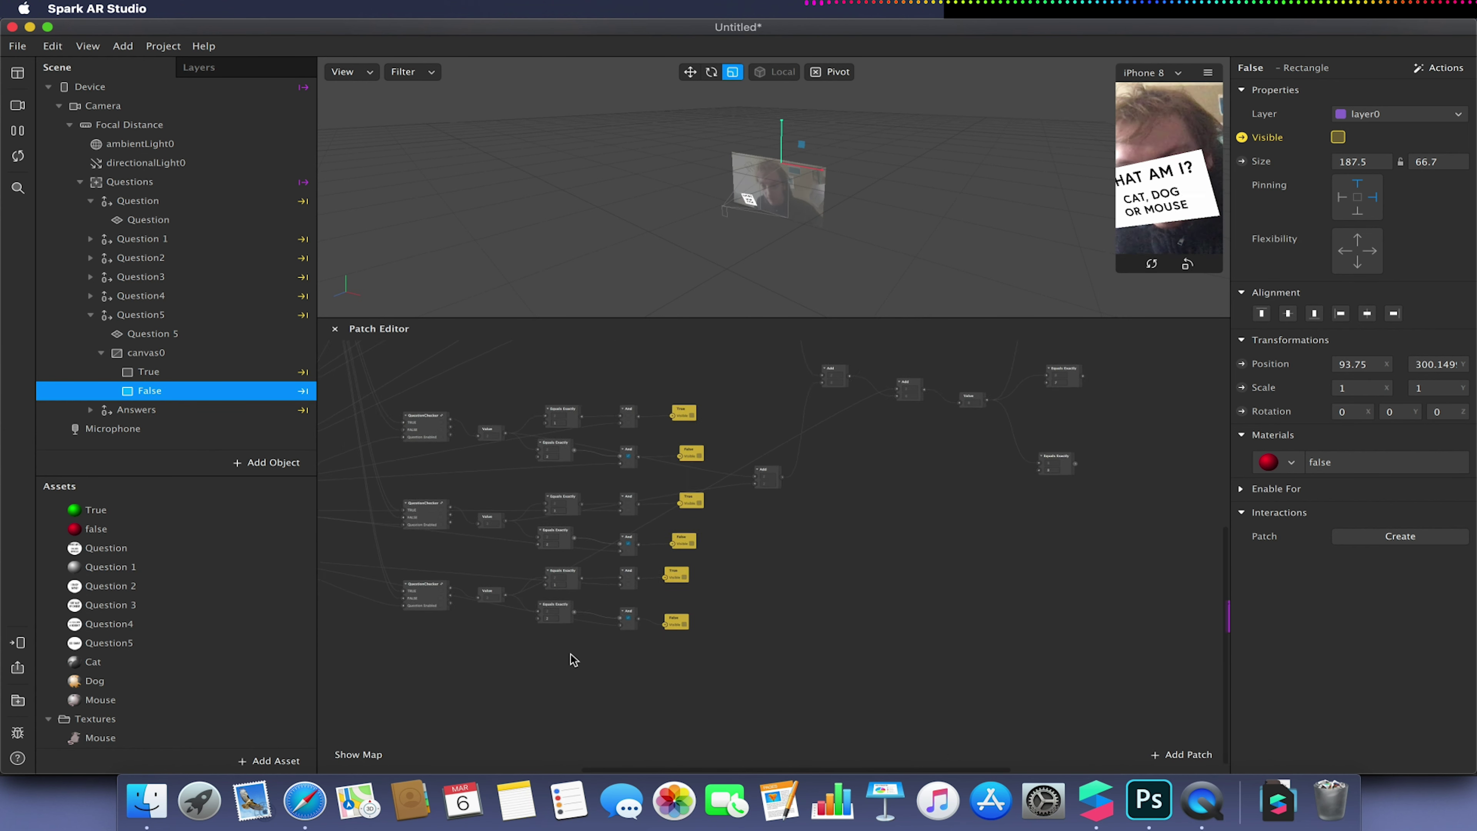
scroll(572, 659, "left", 3)
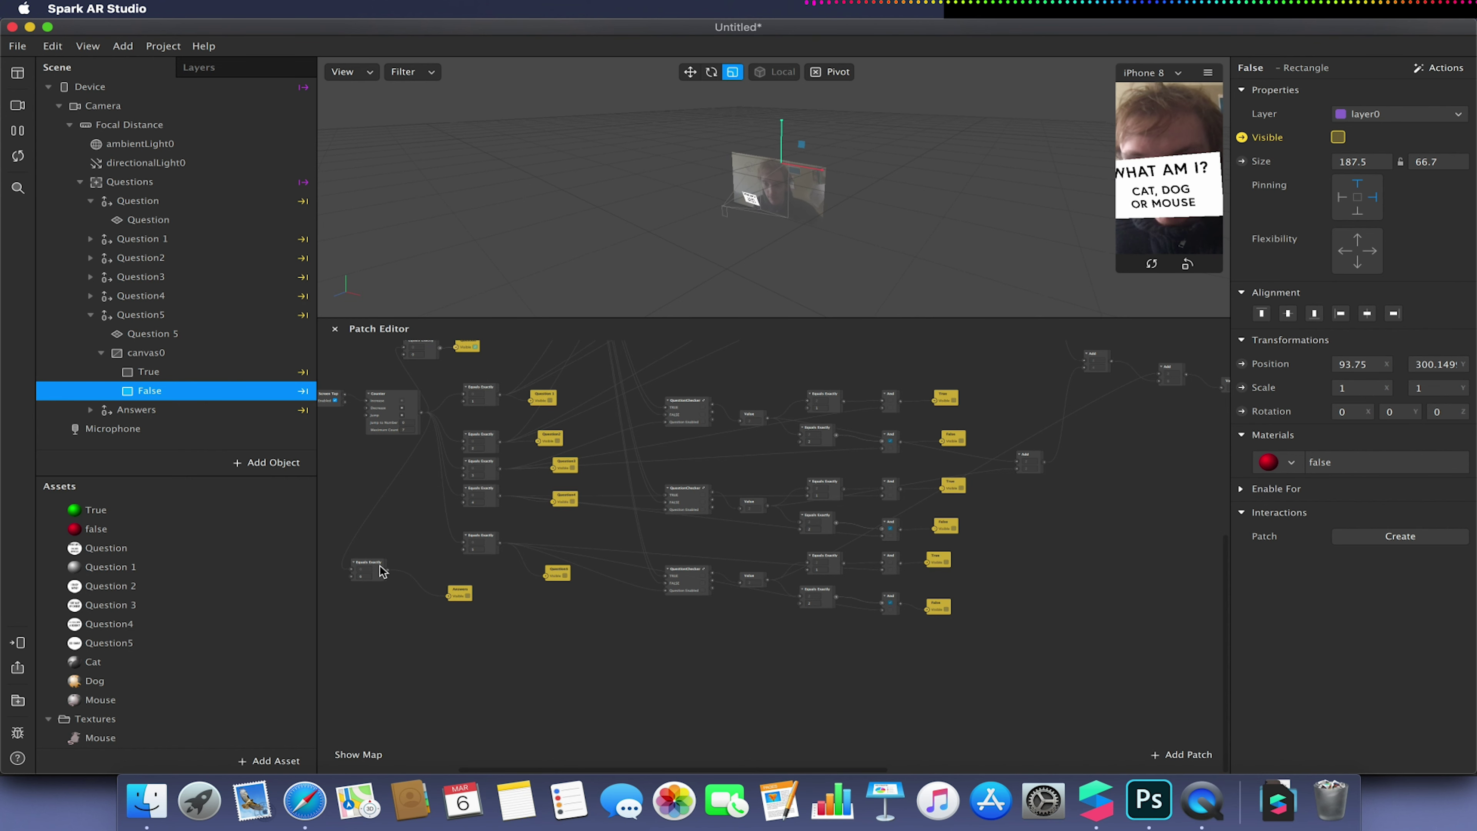
left_click_drag(339, 557, 1030, 609)
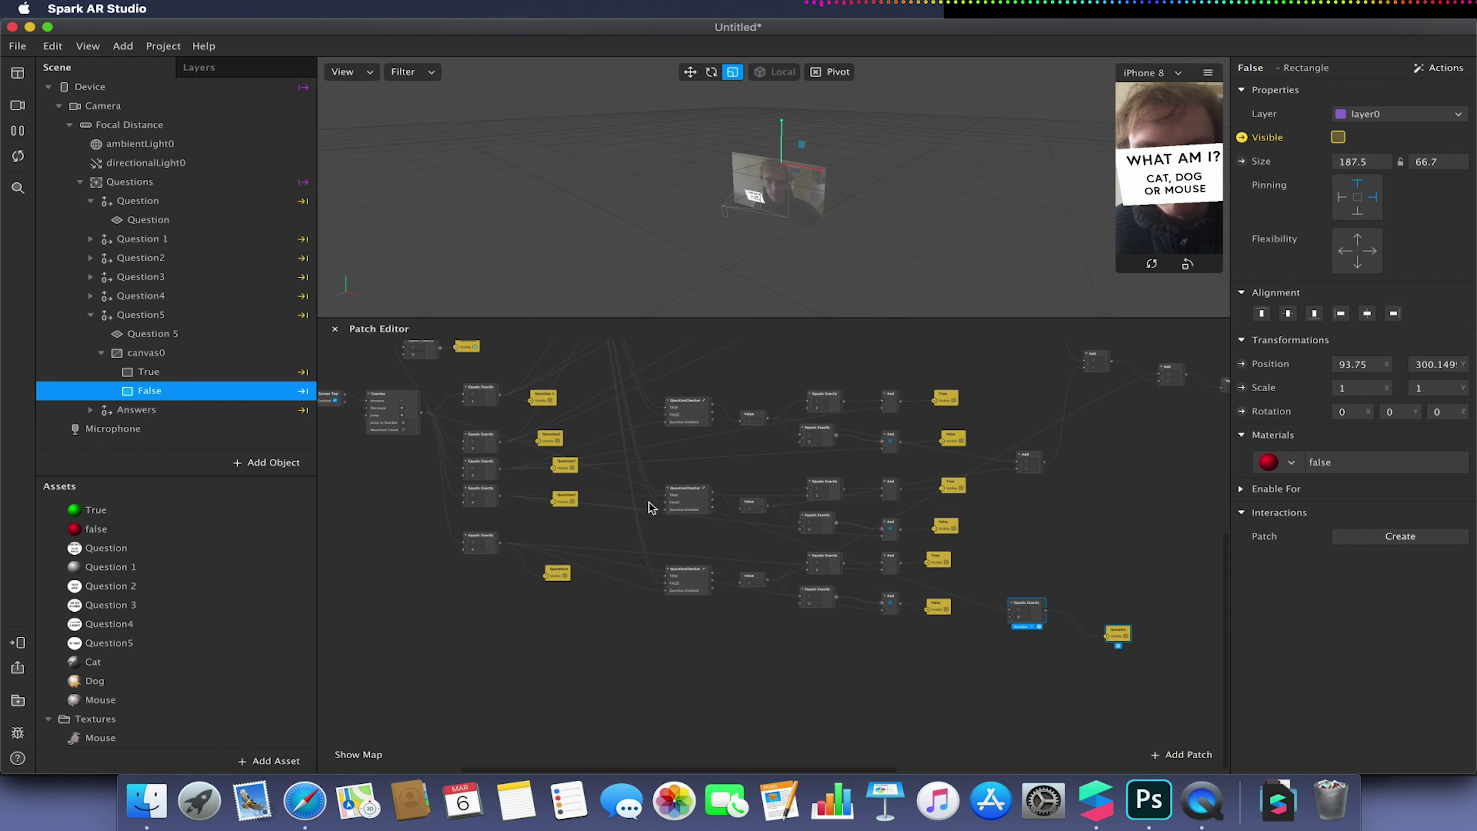
- Connect that Equals Exactly result to the And patch's second input
scroll(853, 528, "right", 10)
scroll(853, 528, "up", 4)
scroll(854, 527, "right", 5)
scroll(853, 528, "down", 2)
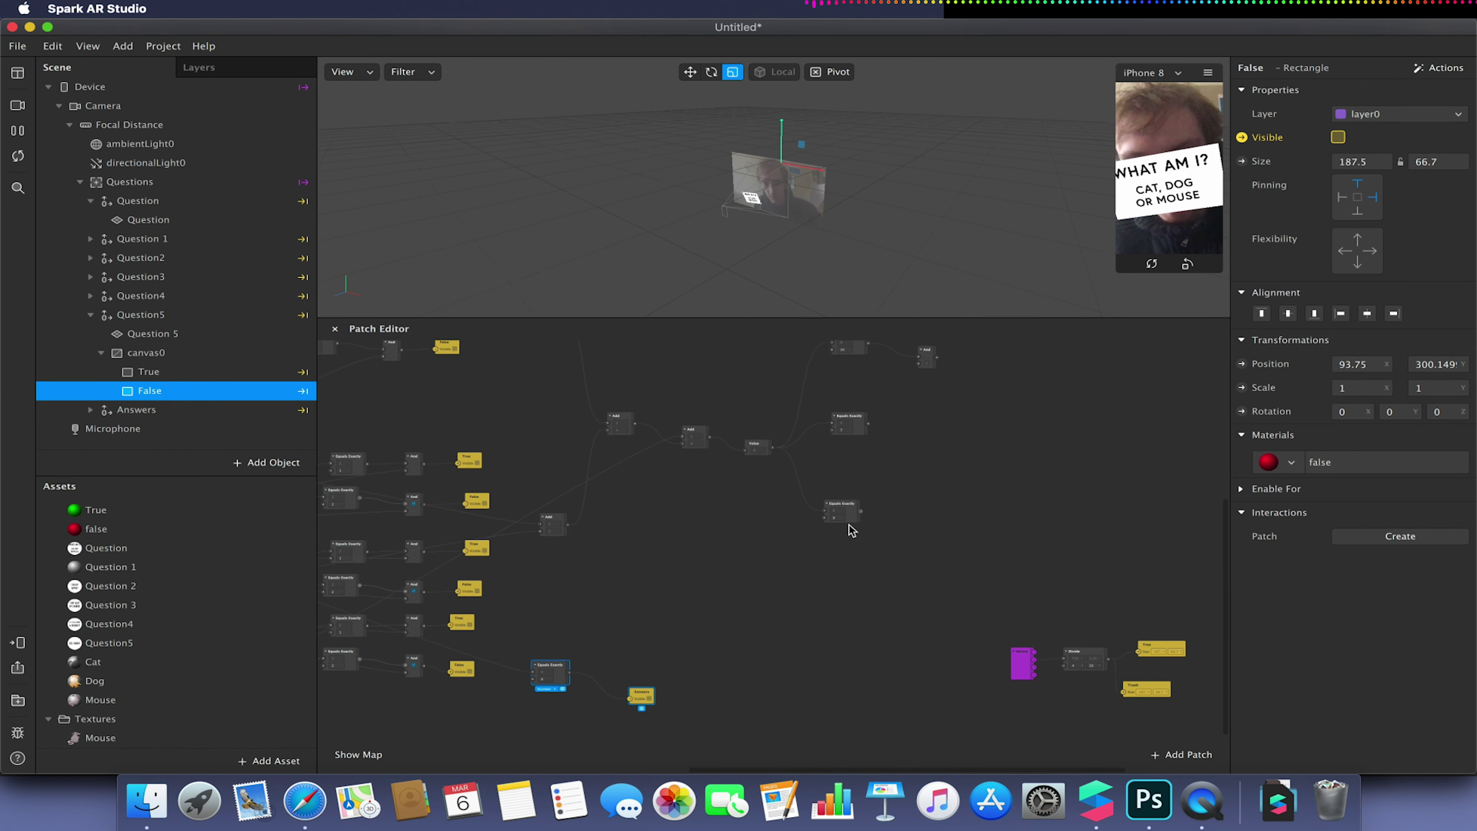
scroll(630, 611, "left", 2)
scroll(628, 610, "left", 8)
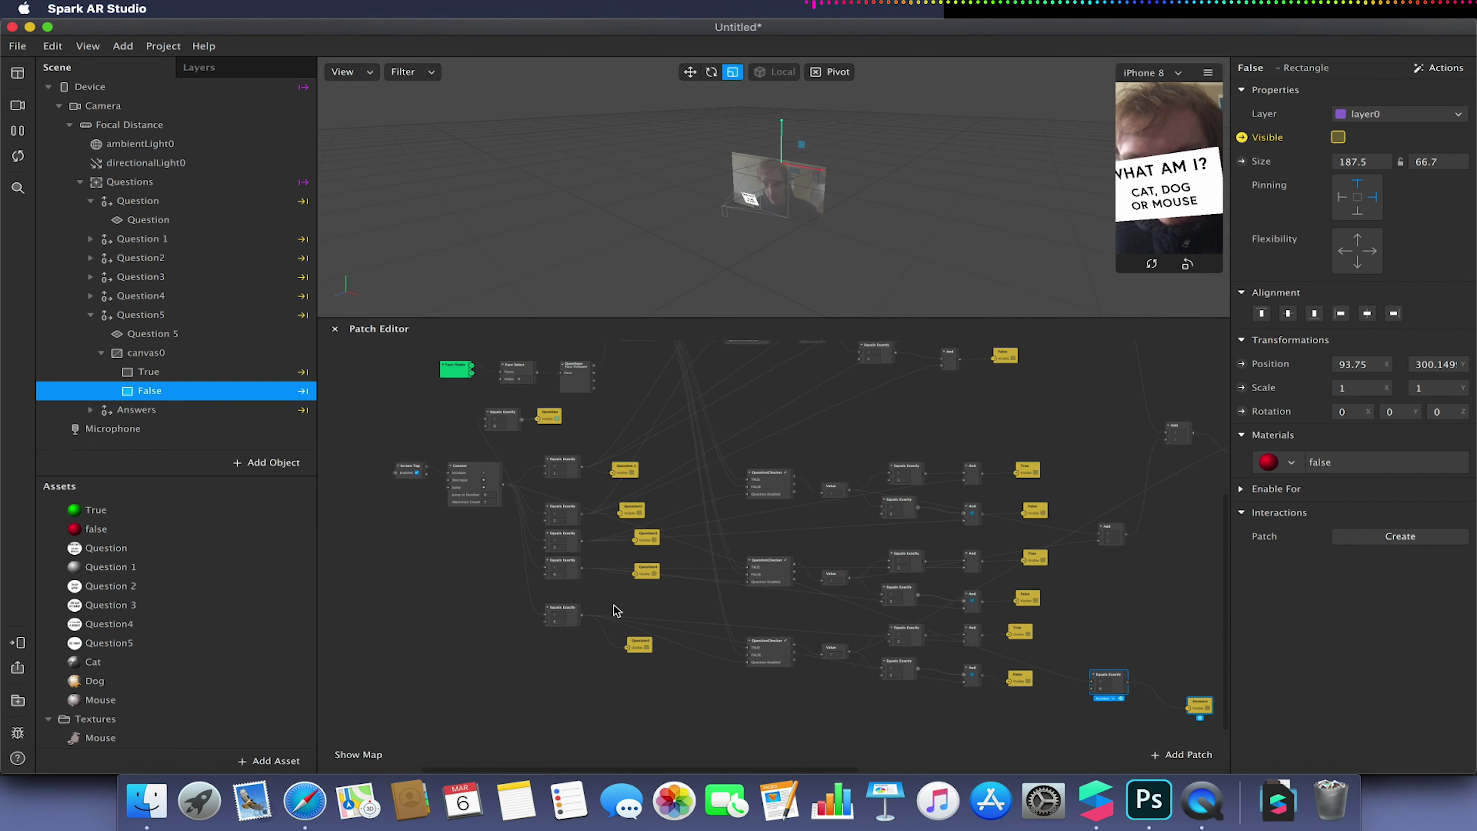
scroll(527, 545, "right", 10)
scroll(527, 545, "up", 1)
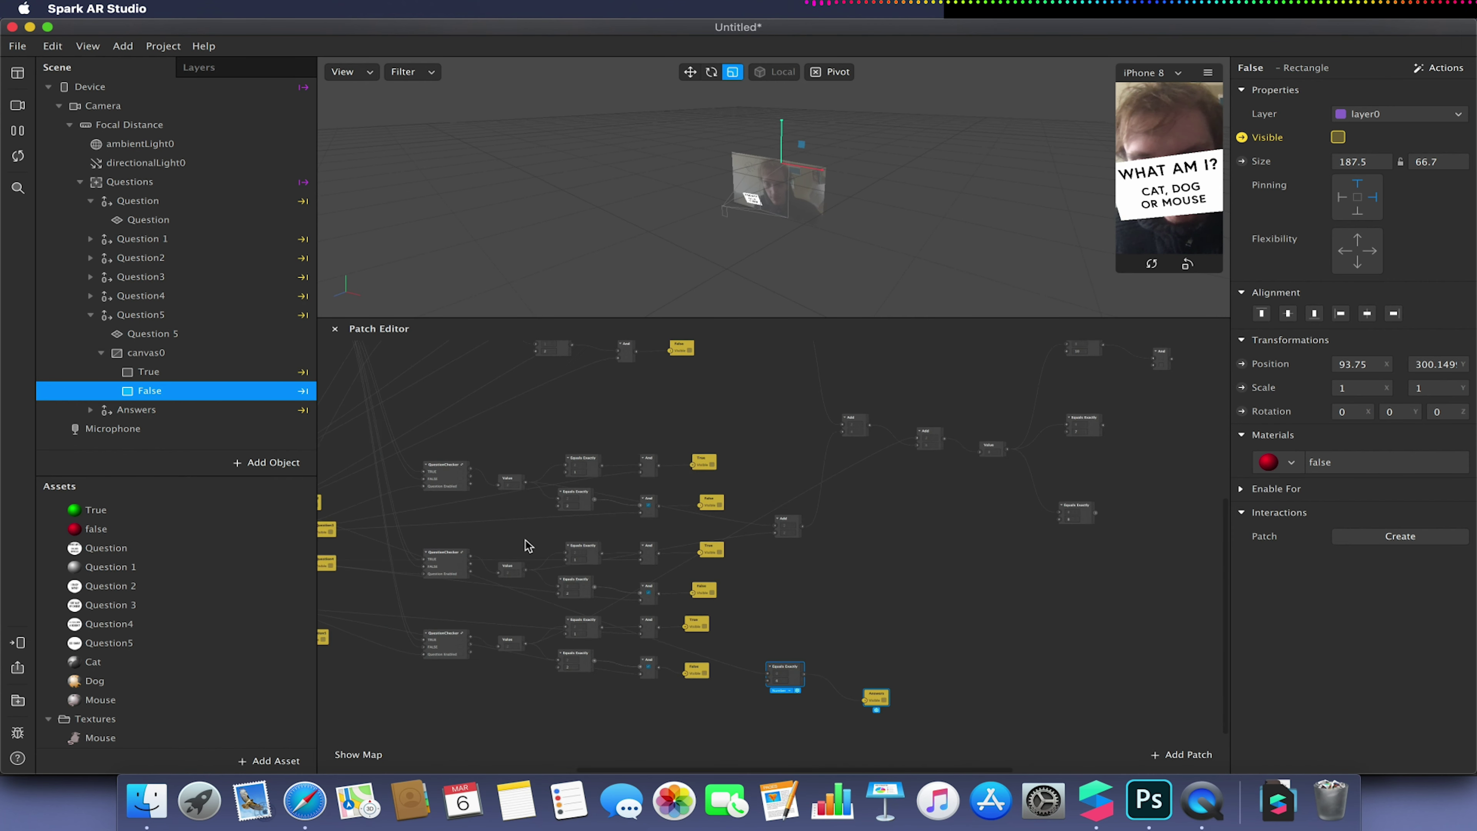
scroll(526, 545, "right", 2)
scroll(527, 544, "down", 1)
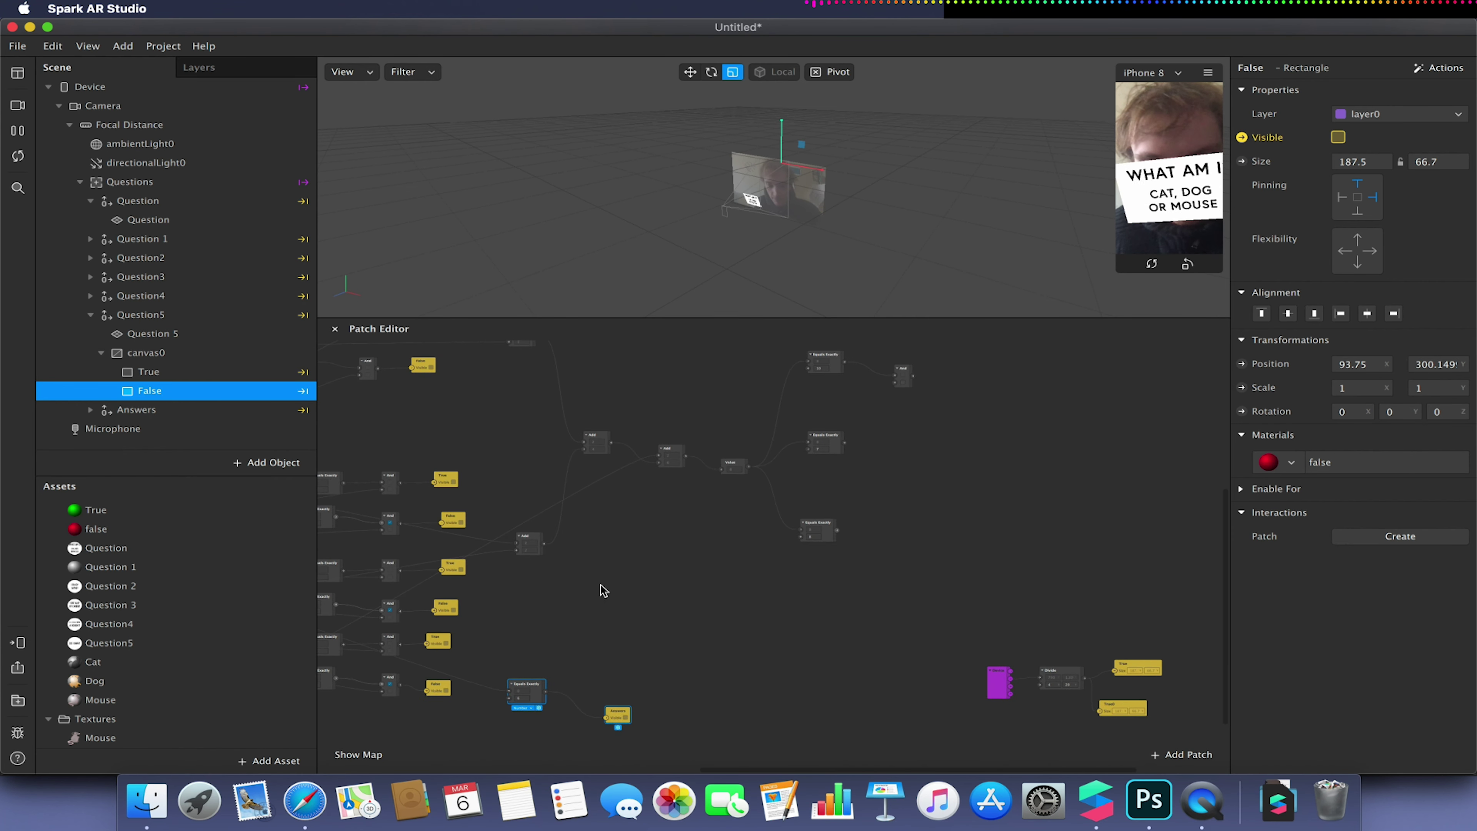
left_click_drag(545, 691, 899, 390)
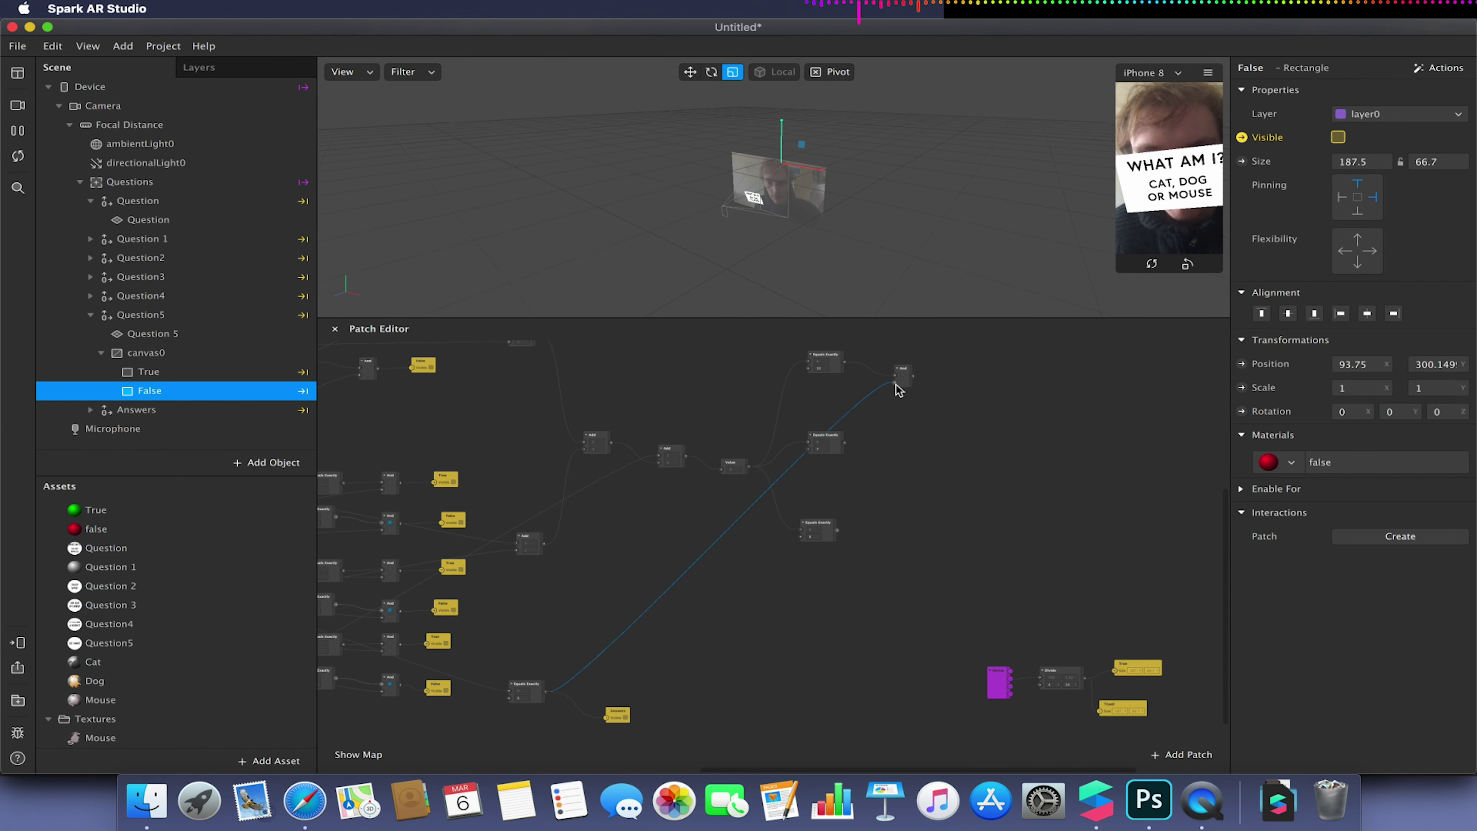
scroll(900, 390, "up", 5)
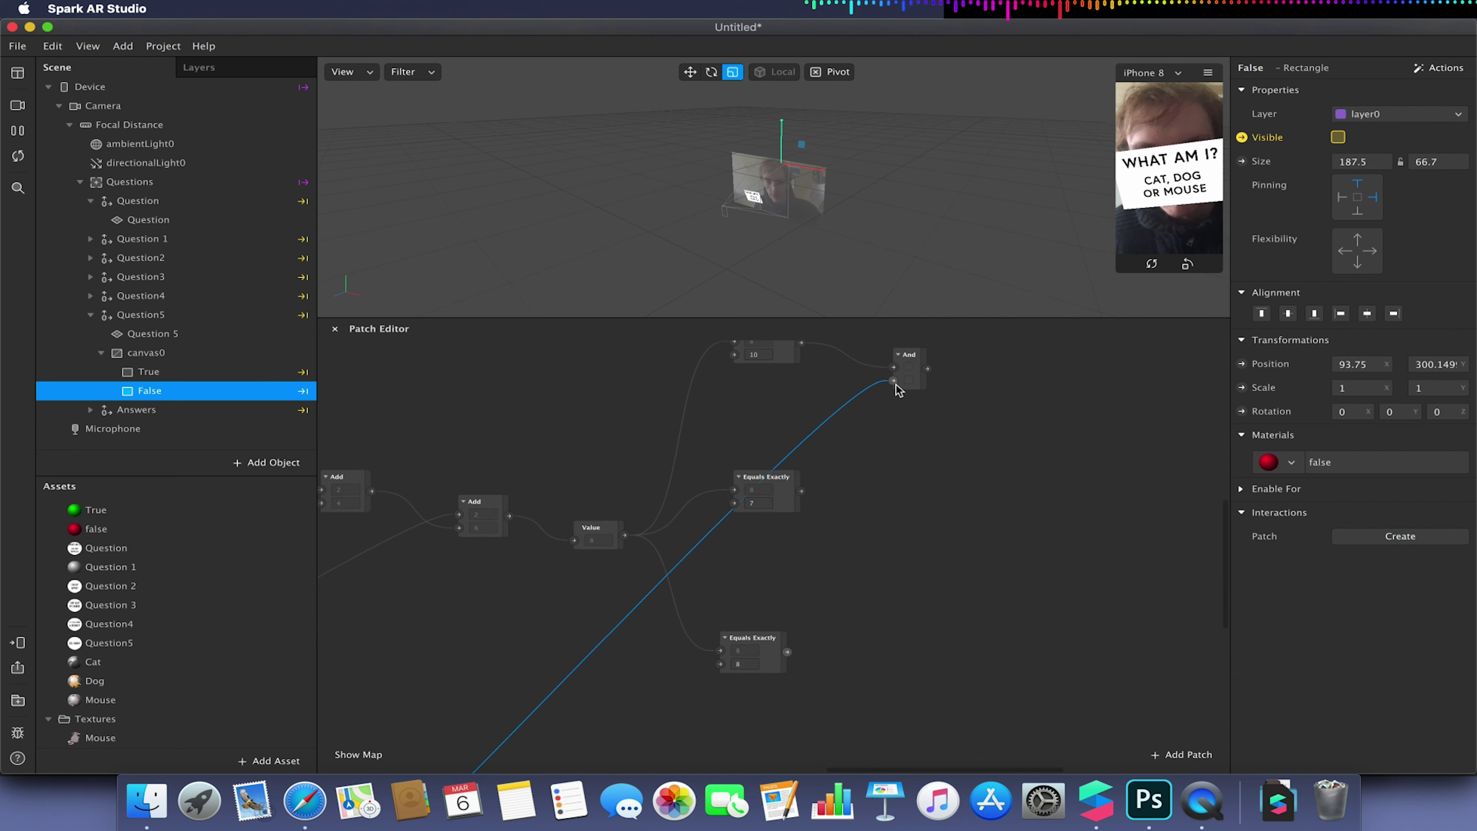
scroll(827, 409, "up", 3)
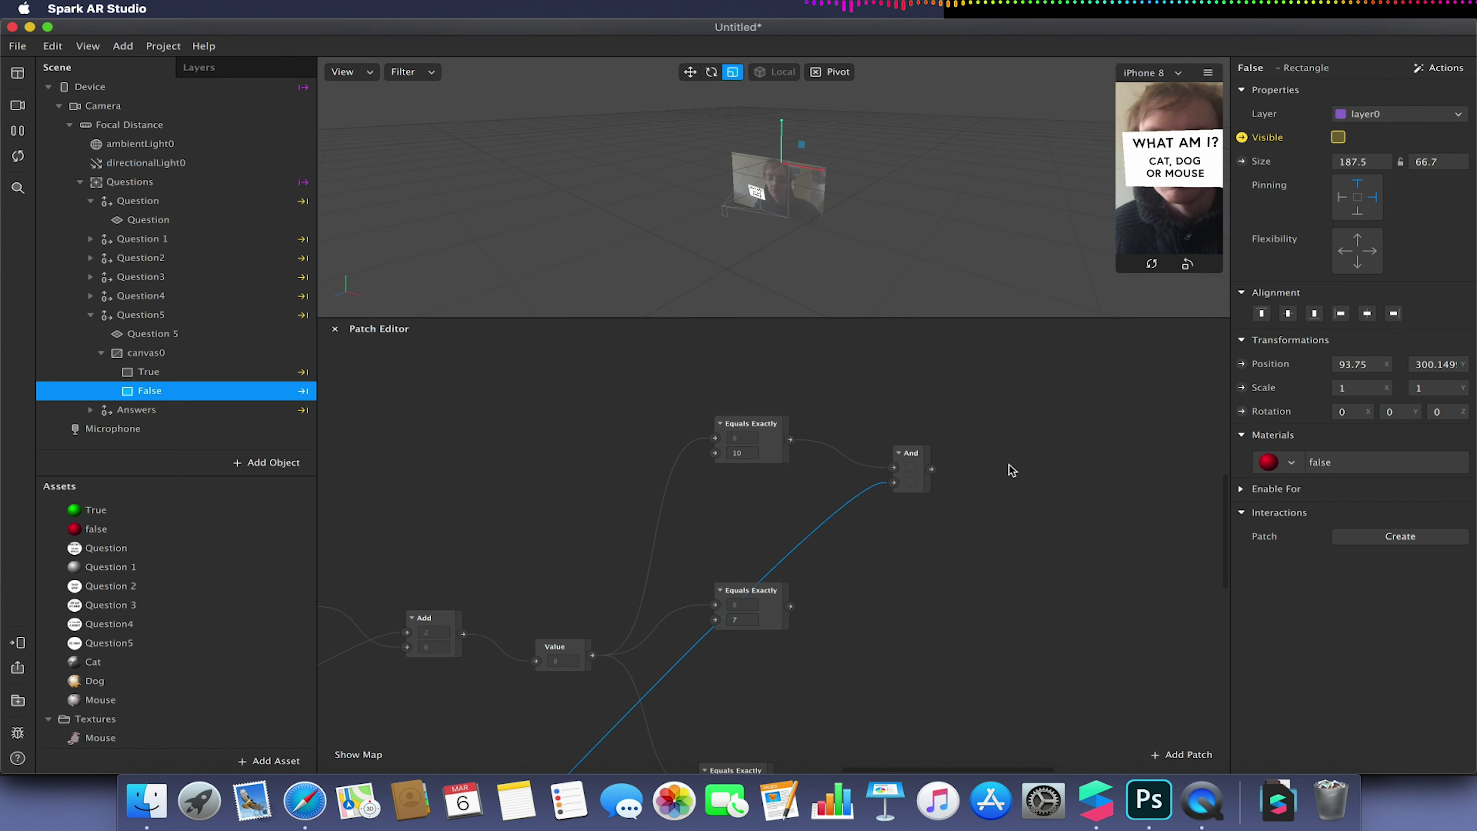
- Duplicate the And patch beside the middle comparison and connect that comparison's result to it
left_click_drag(909, 452, 885, 423)
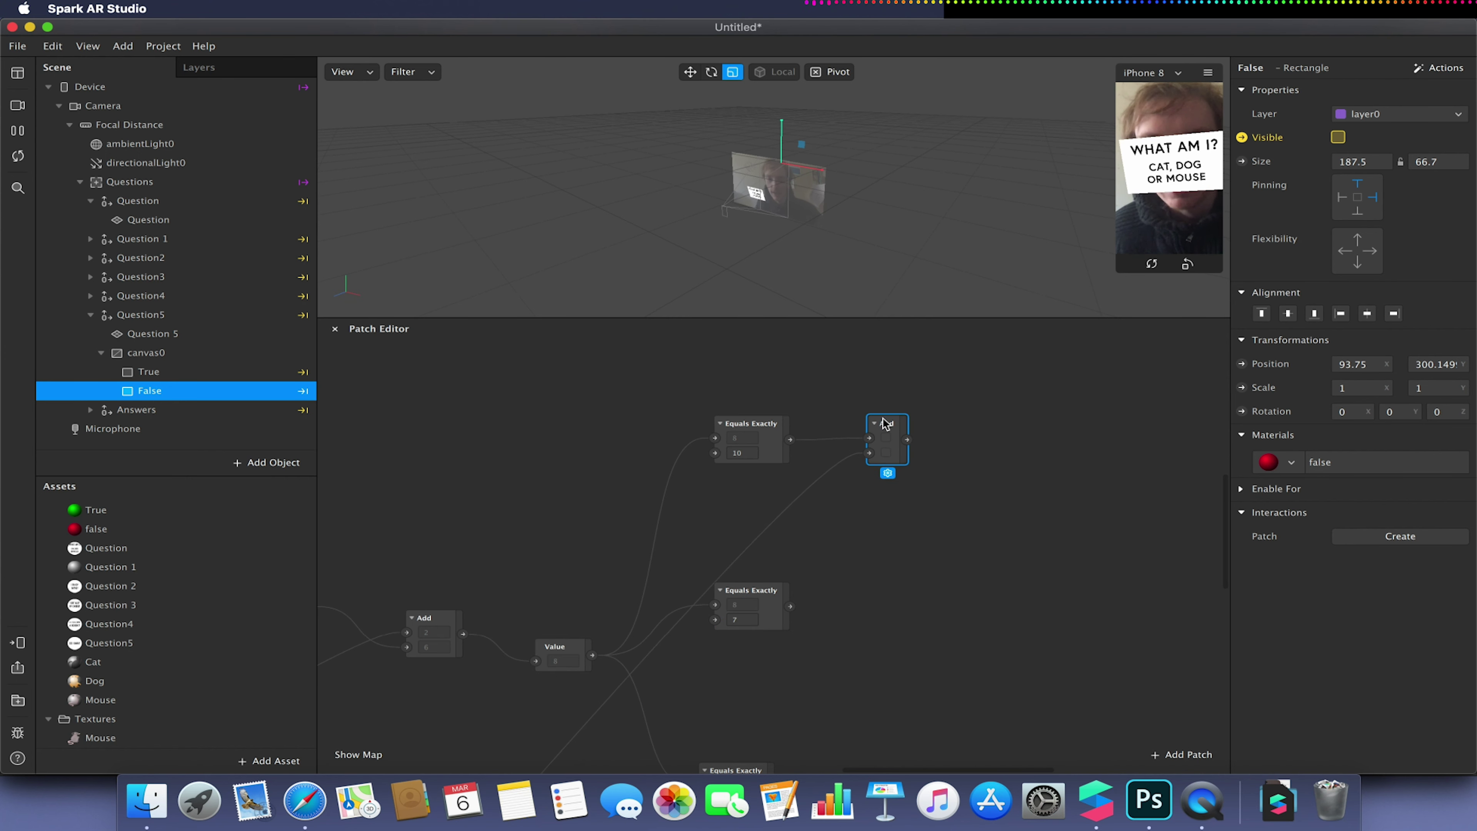
key("super+d")
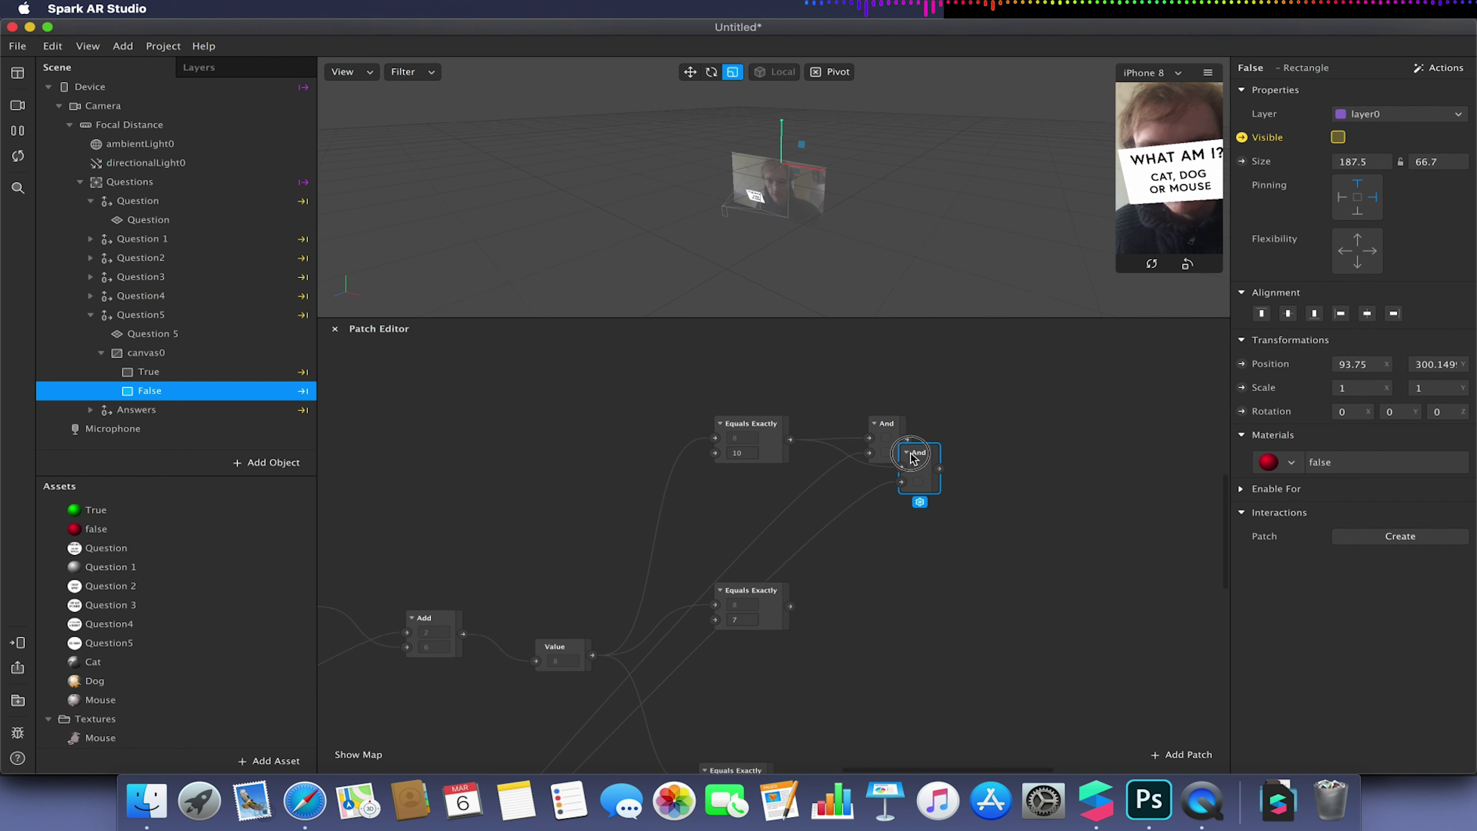
scroll(915, 459, "up", 3)
scroll(907, 440, "down", 4)
left_click_drag(907, 440, 890, 574)
left_click_drag(784, 573, 925, 724)
left_click(902, 563)
- Connect the equals-8 comparison's output to the lower And patch's first input
scroll(928, 729, "down", 5)
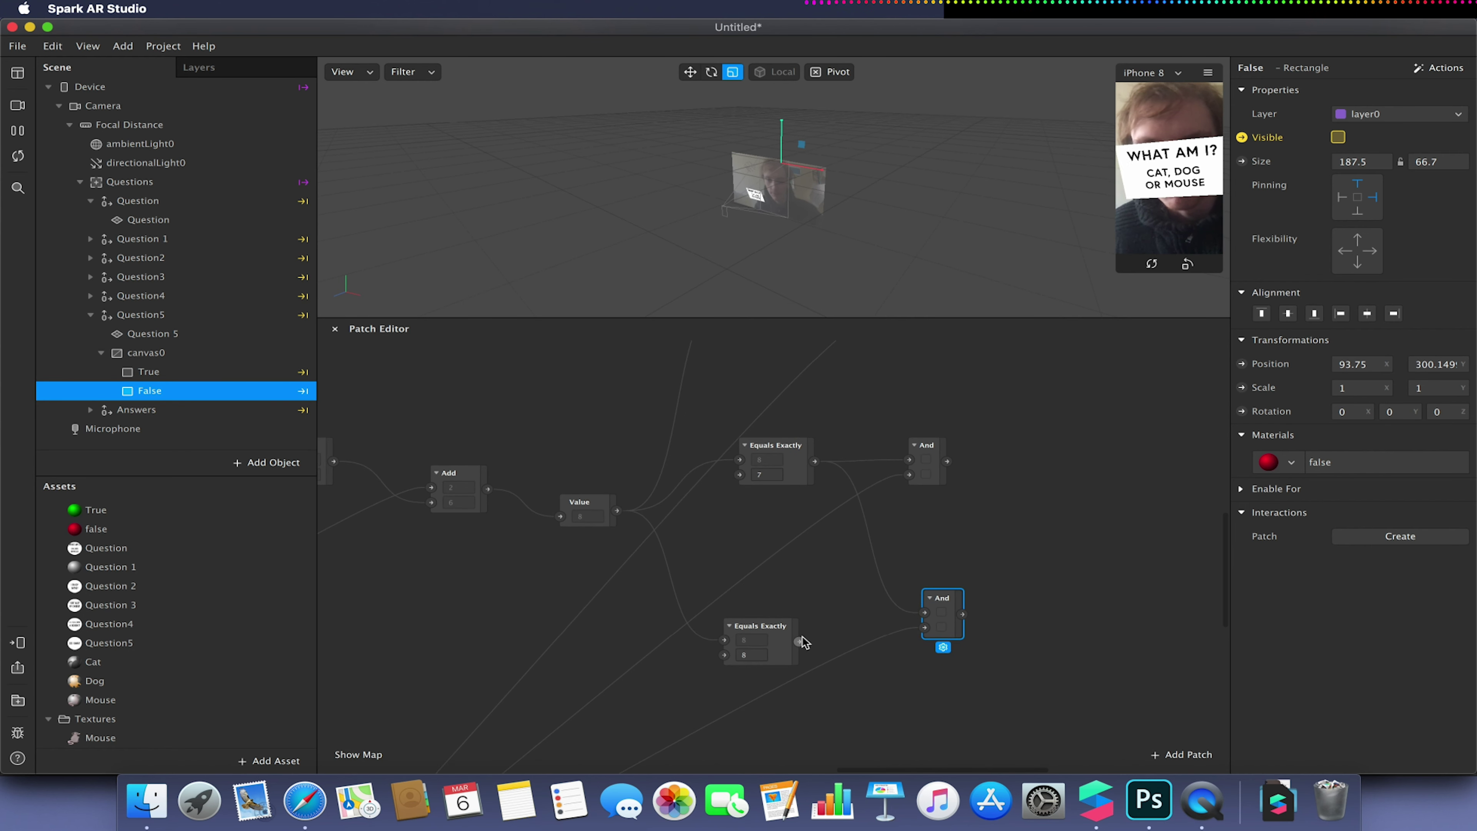
left_click_drag(799, 641, 924, 614)
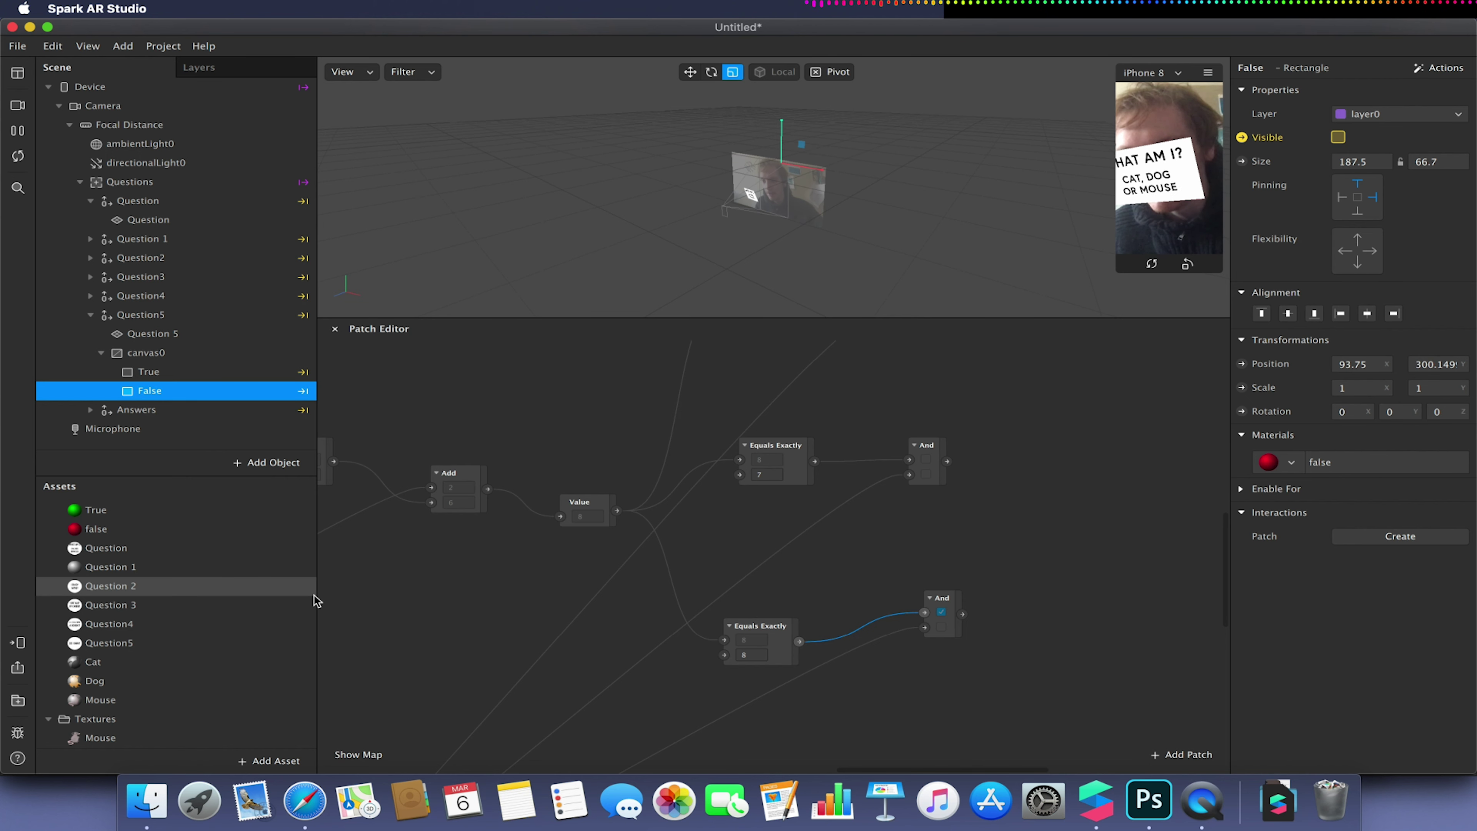
scroll(314, 594, "down", 1)
scroll(227, 625, "down", 10)
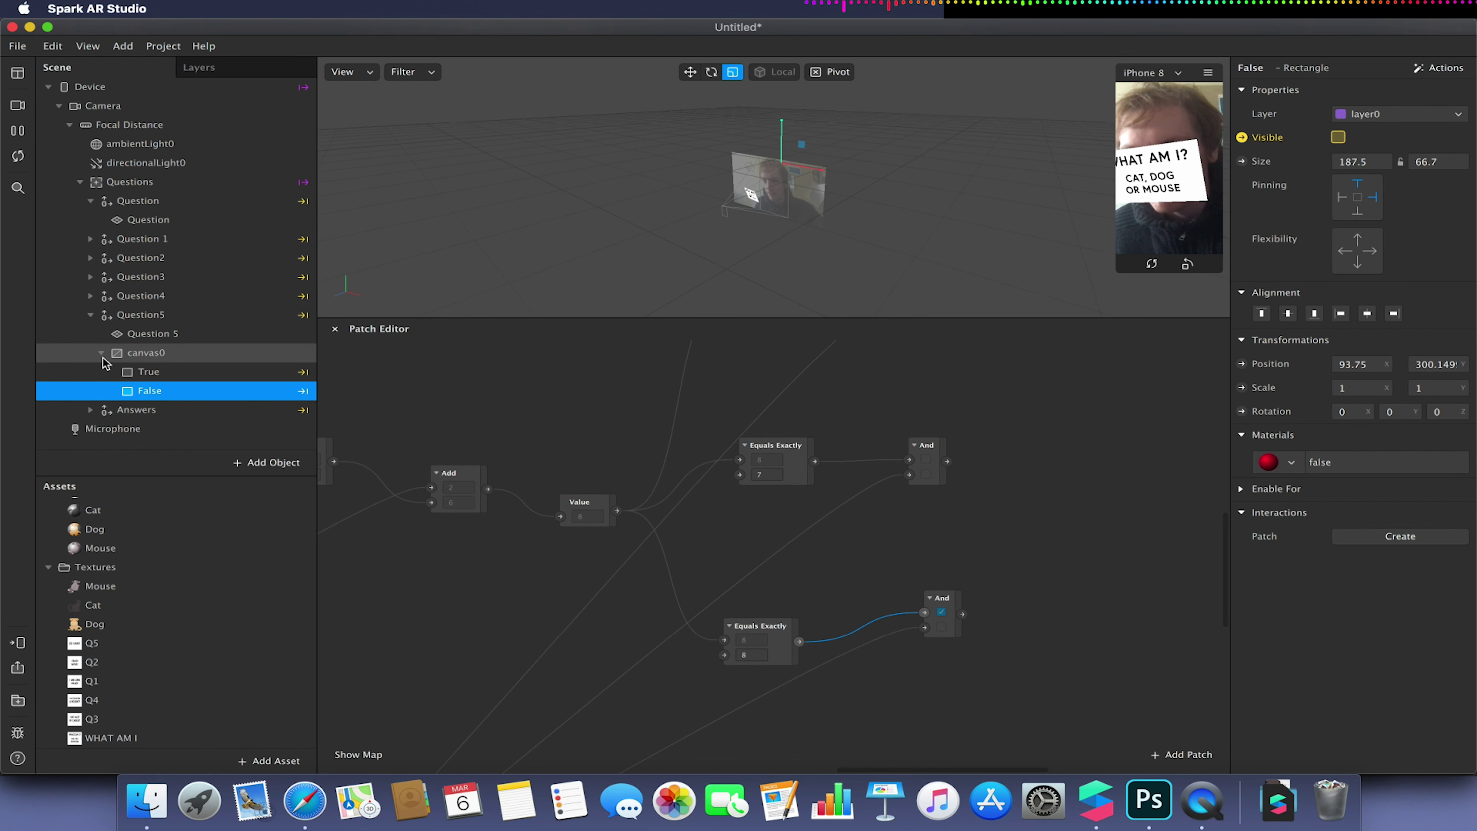
- Create a visibility patch for Answer 1 and drive it from the top And result
left_click(93, 319)
left_click(90, 410)
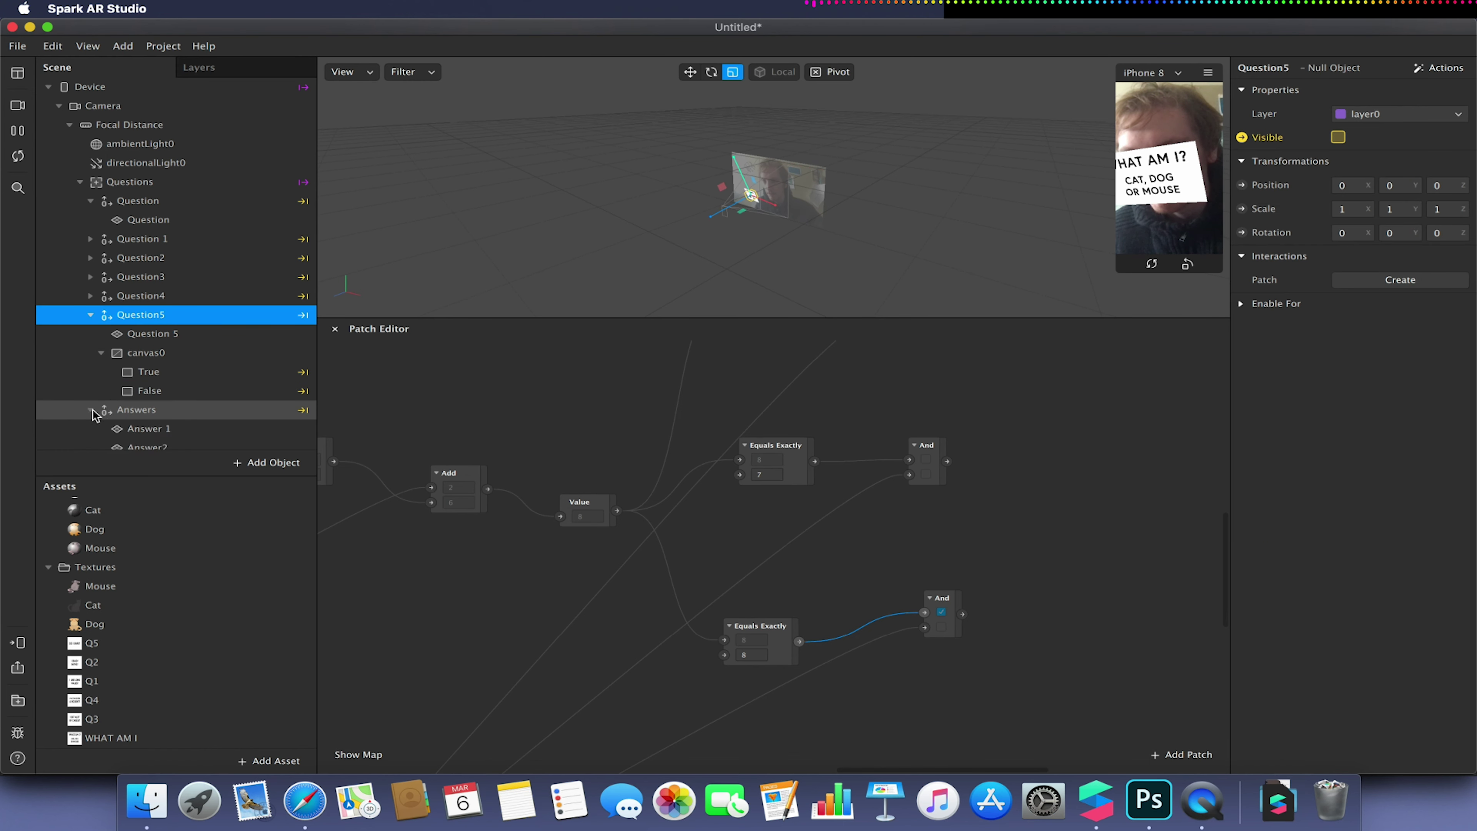
left_click(131, 431)
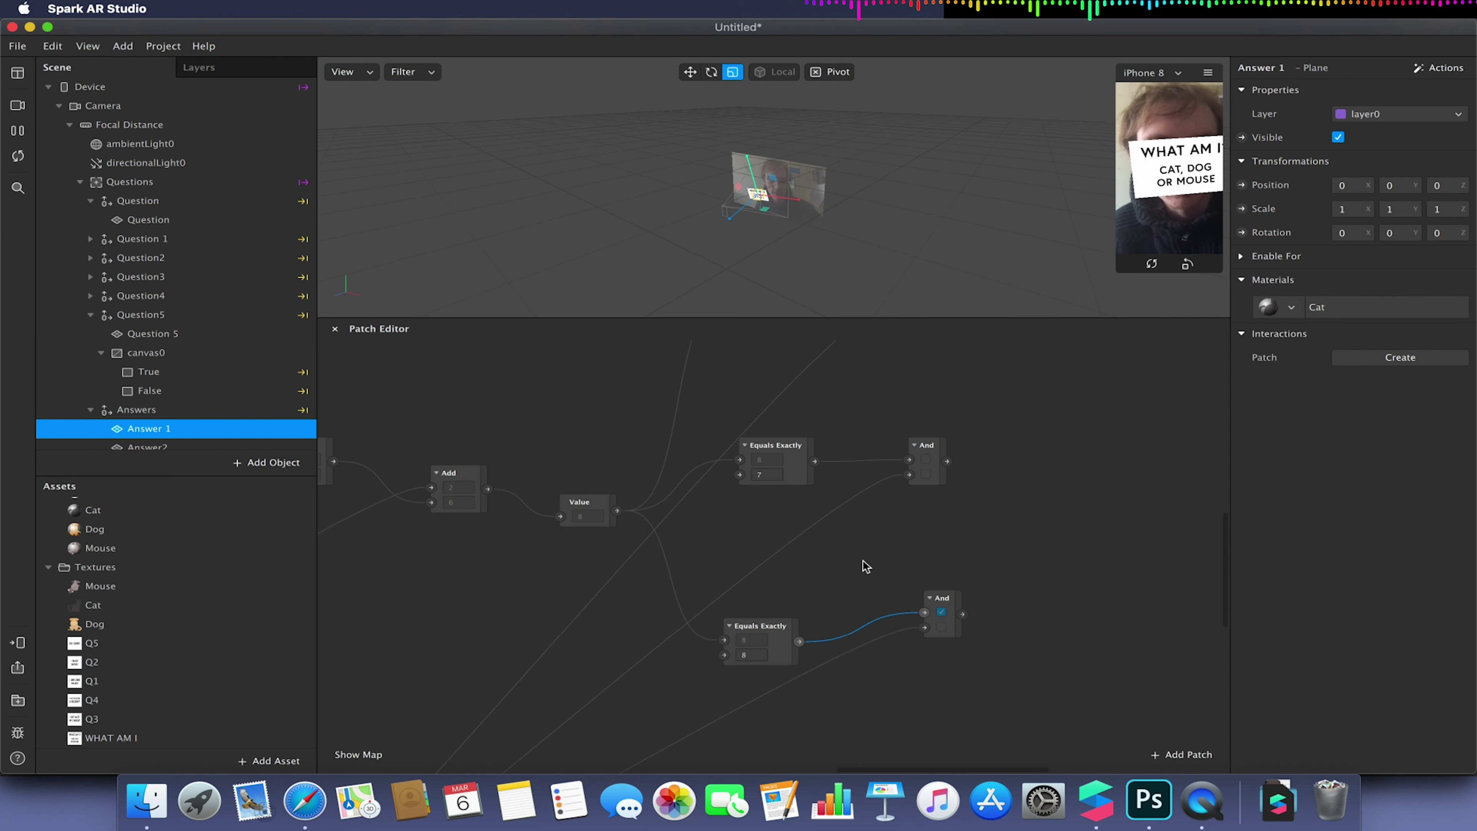
scroll(864, 565, "up", 5)
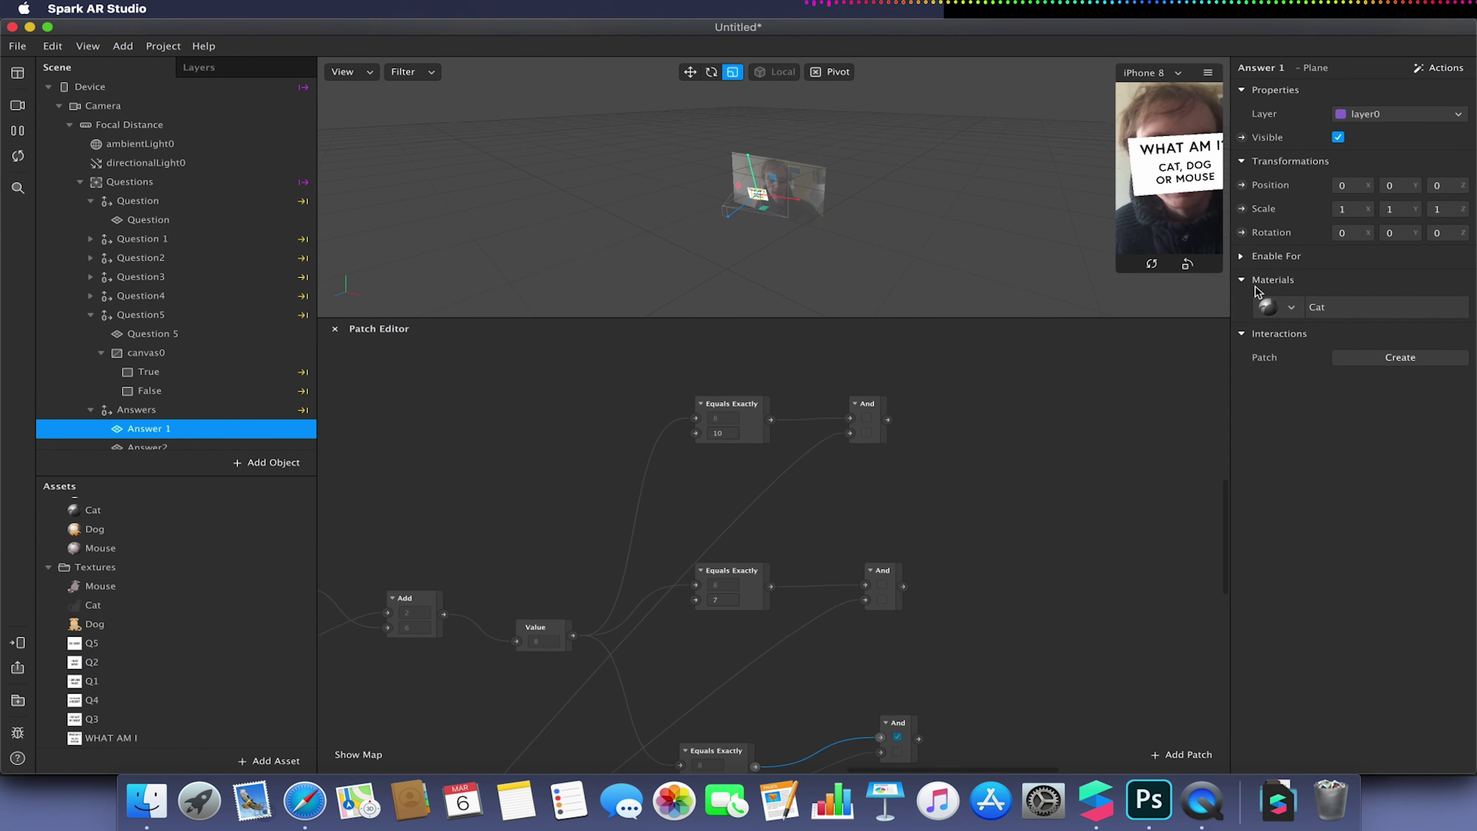
left_click(1242, 137)
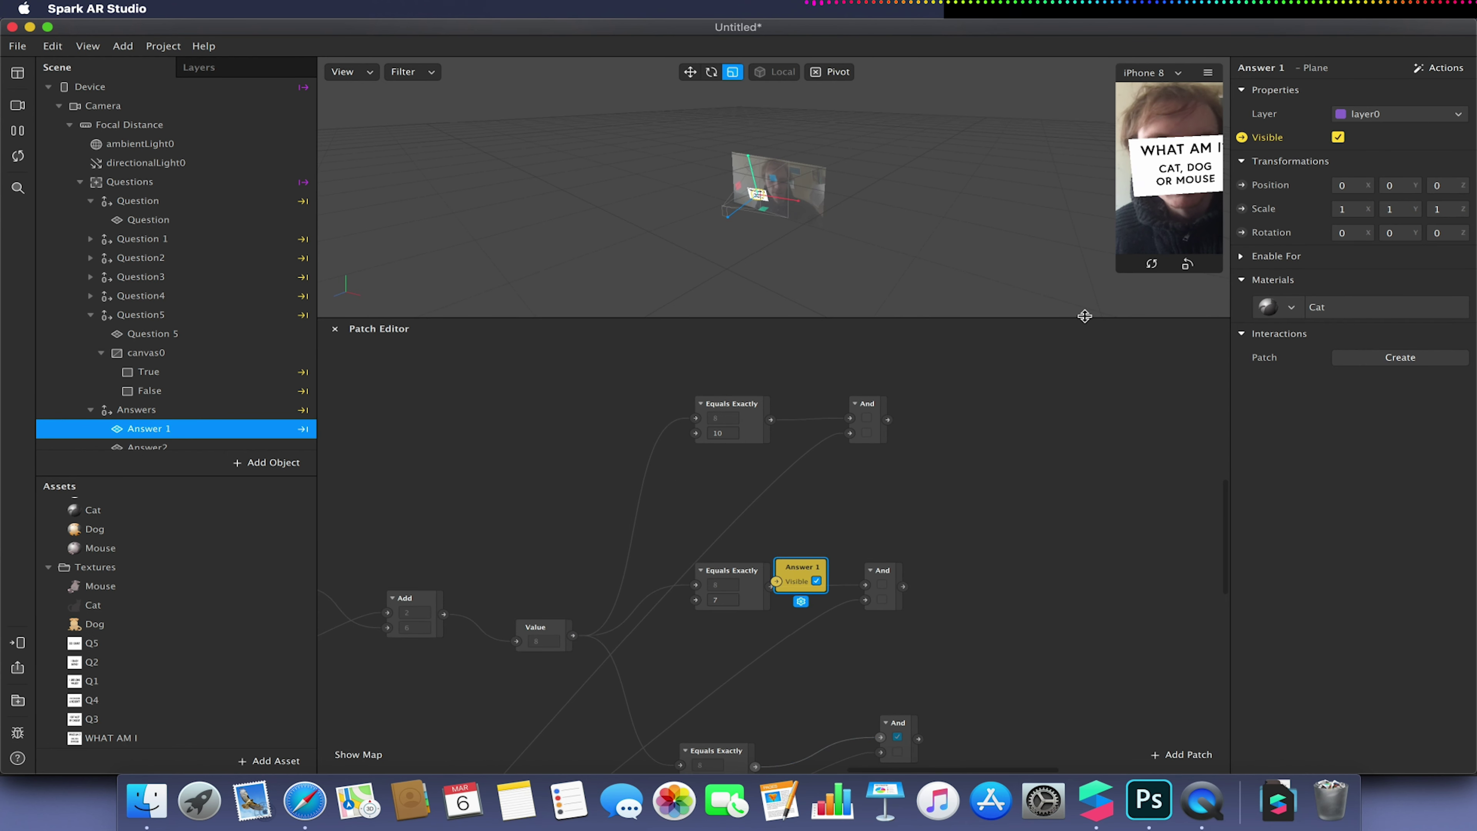
left_click_drag(818, 558, 1026, 389)
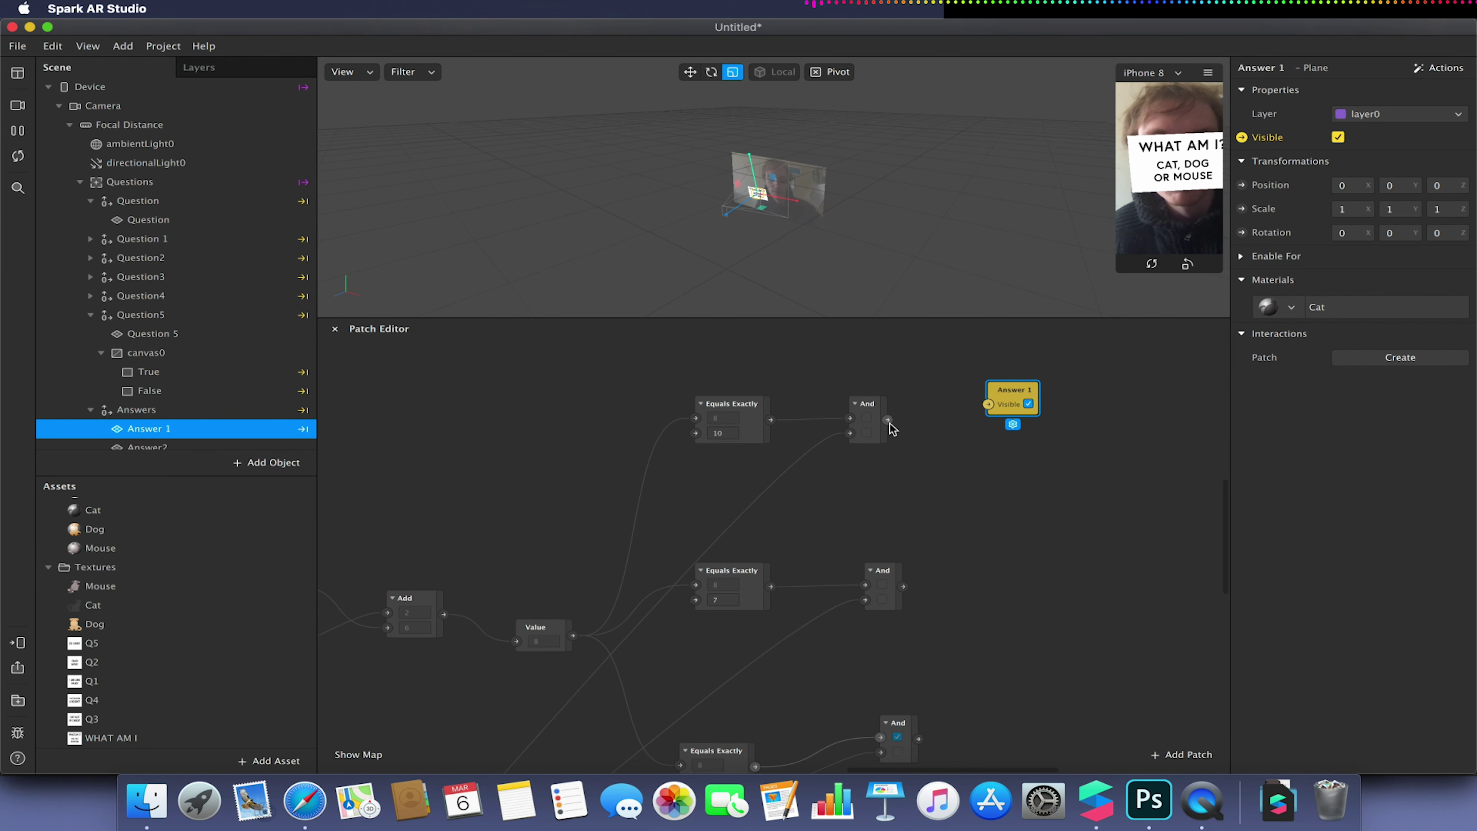
left_click_drag(888, 420, 988, 405)
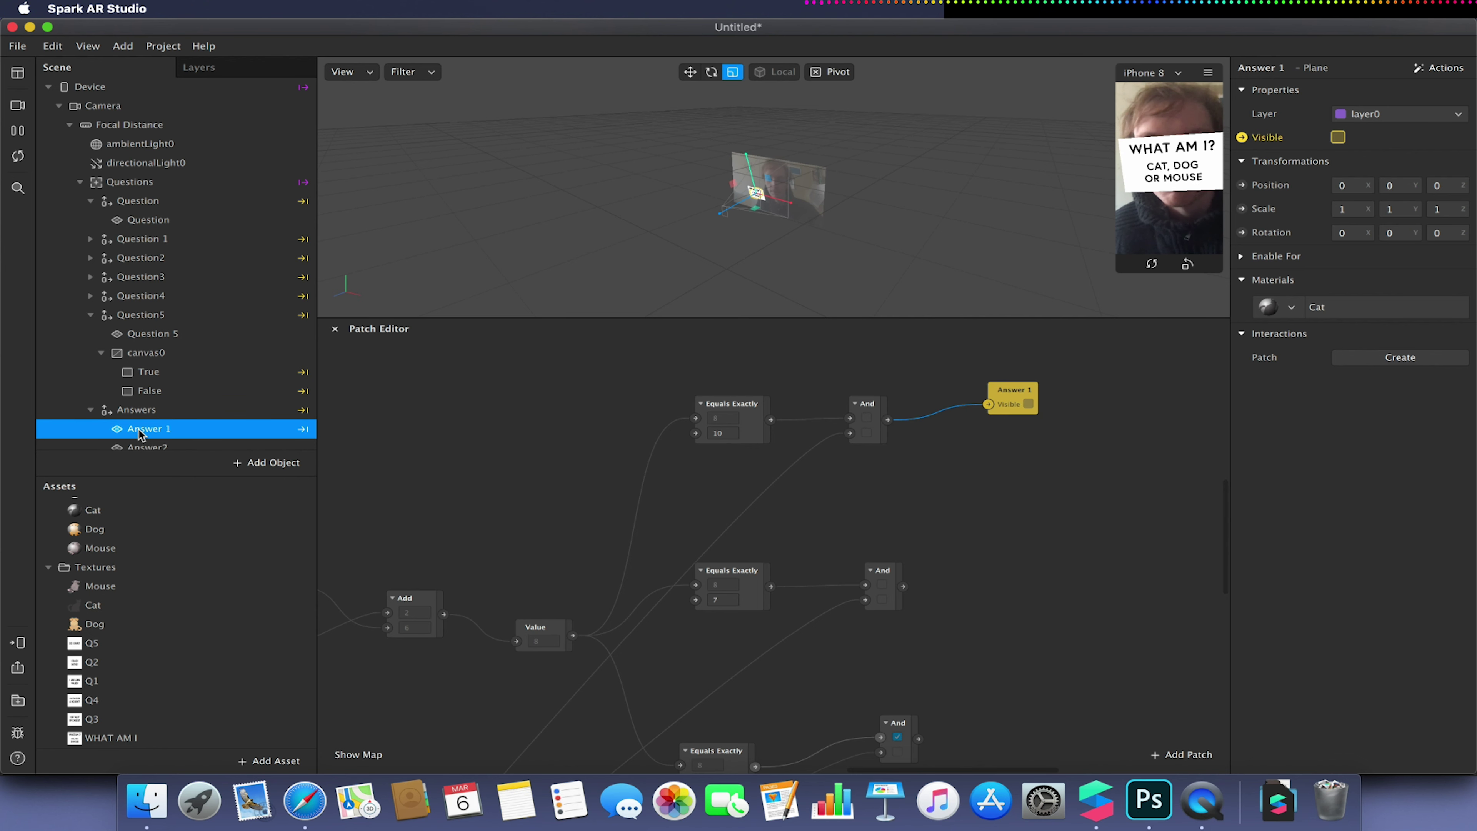
- Create a visibility patch for Answer2 and place it beside its And node
left_click(144, 446)
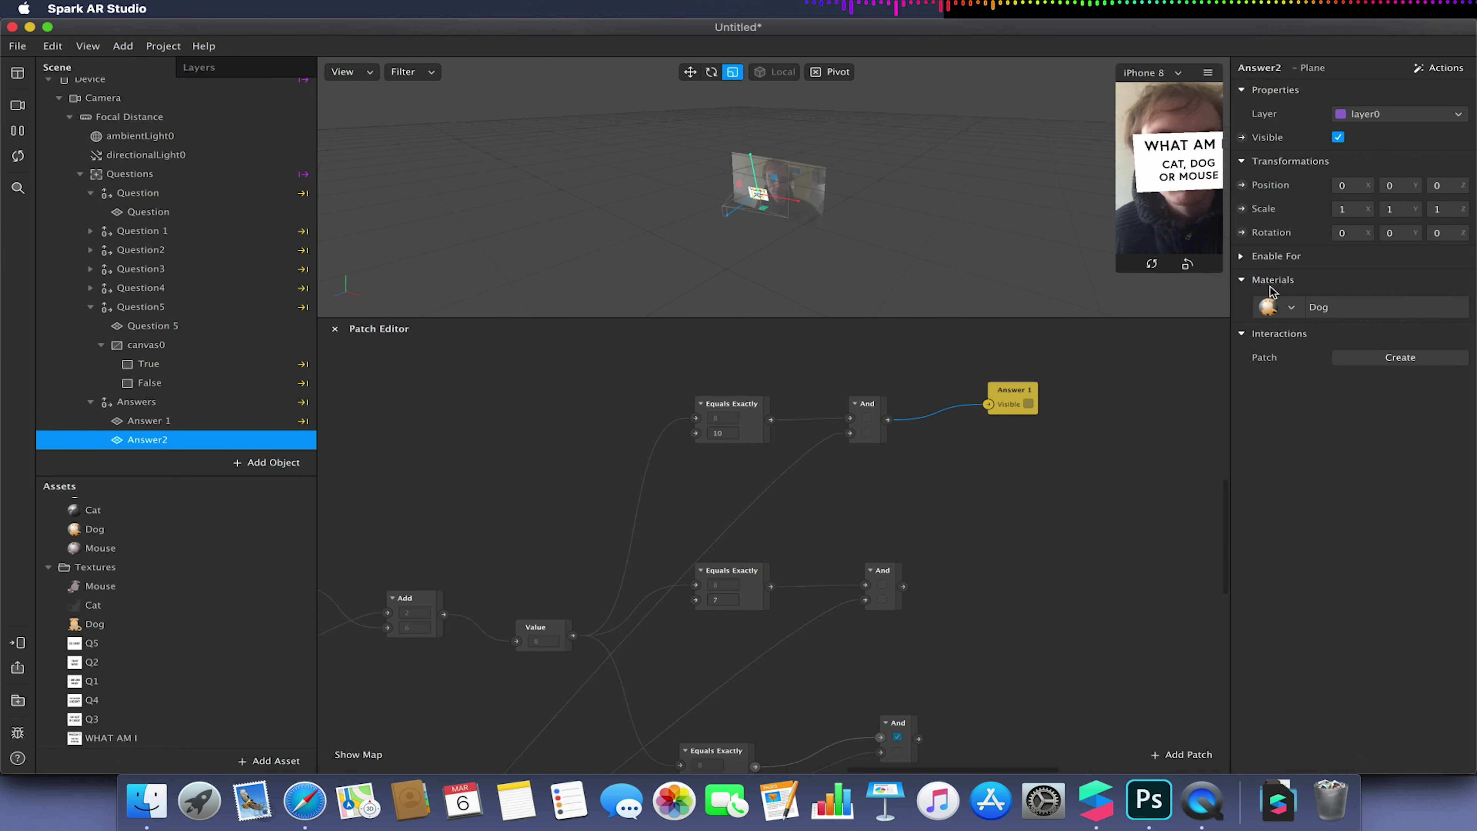
left_click(1241, 137)
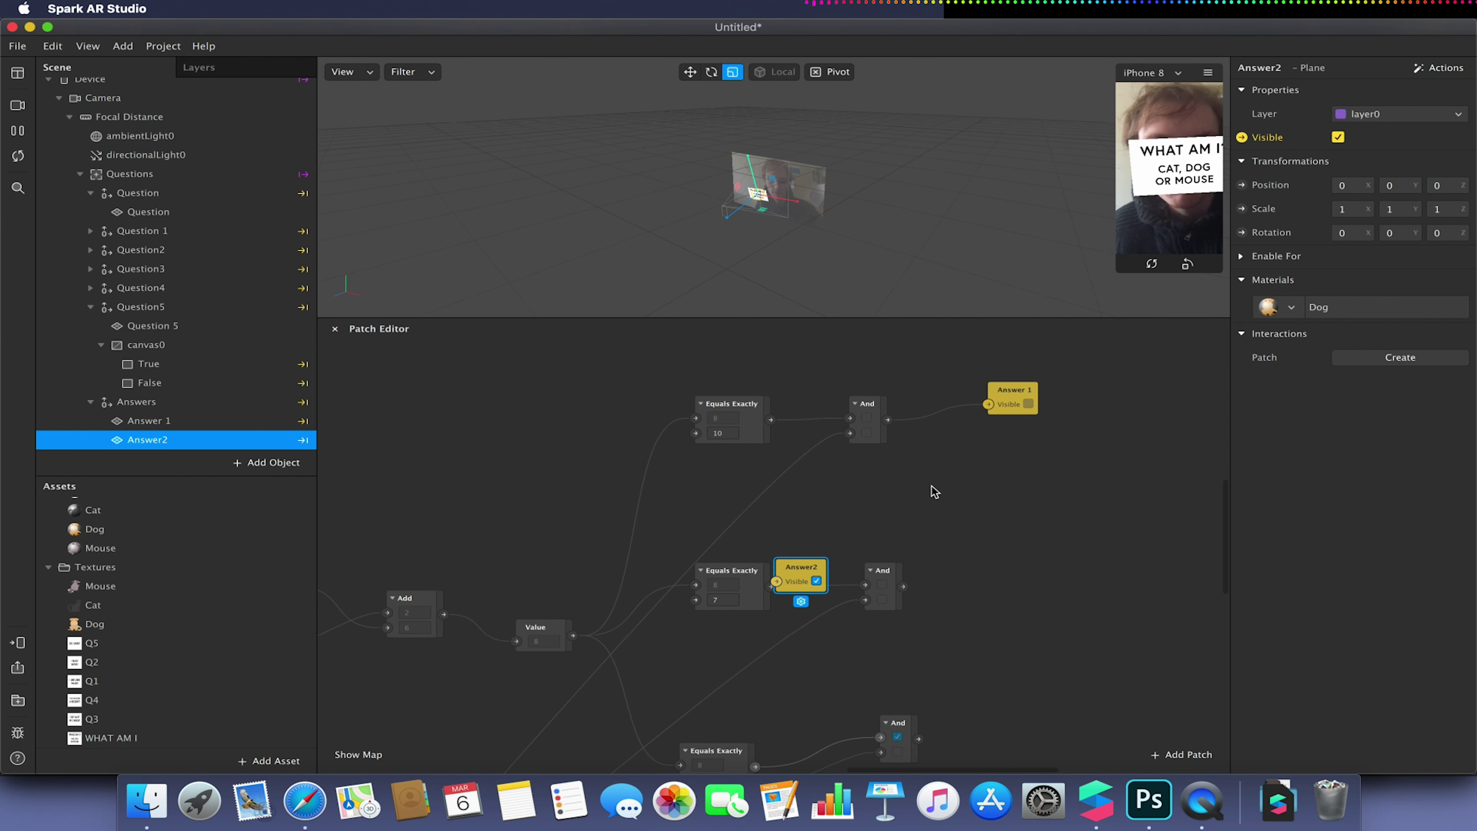
left_click_drag(795, 576, 956, 599)
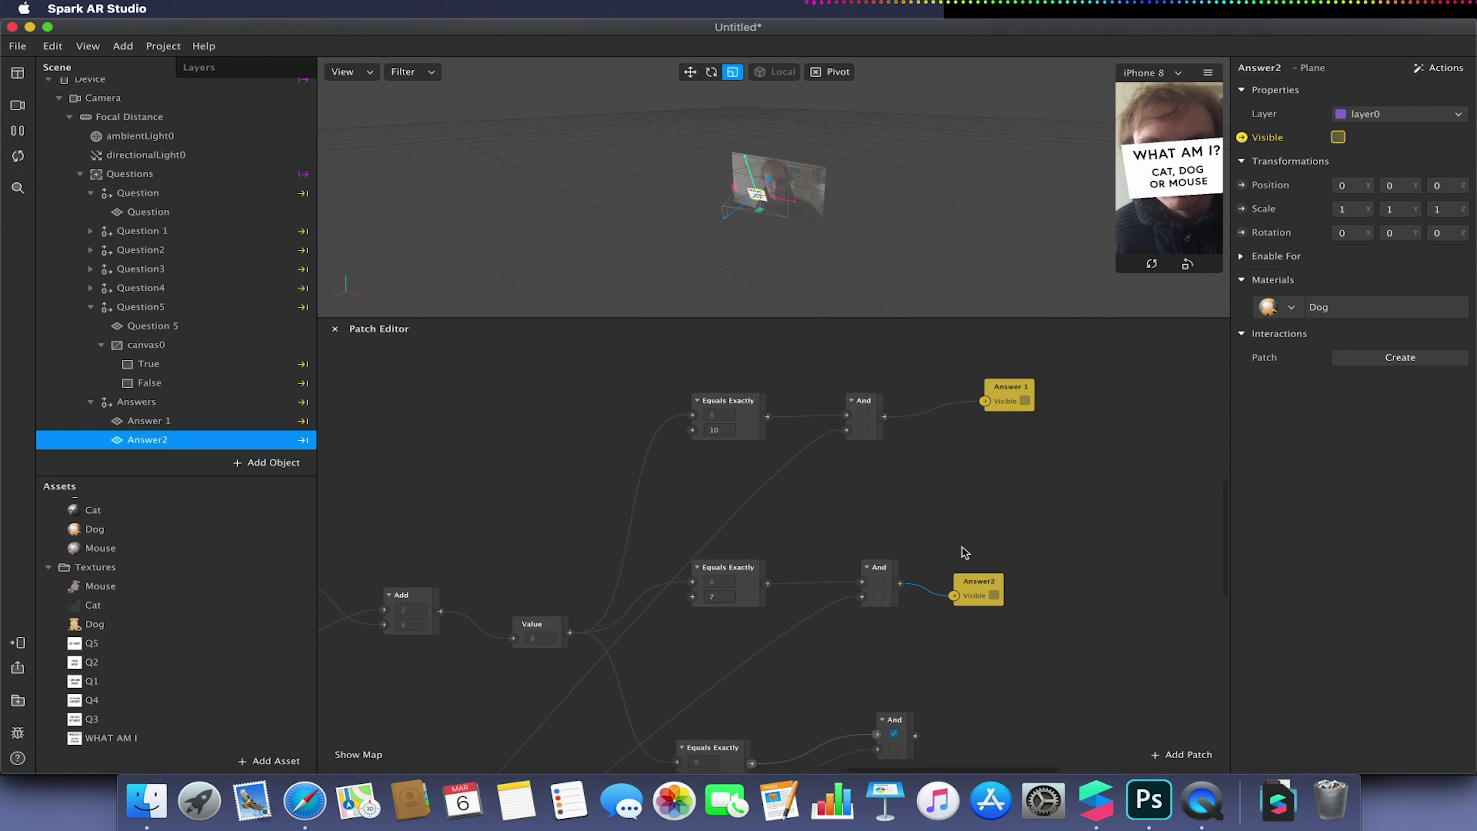
- Add an Answer3 visibility patch beside the lower And, then restart the preview
scroll(962, 551, "down", 5)
scroll(204, 441, "down", 2)
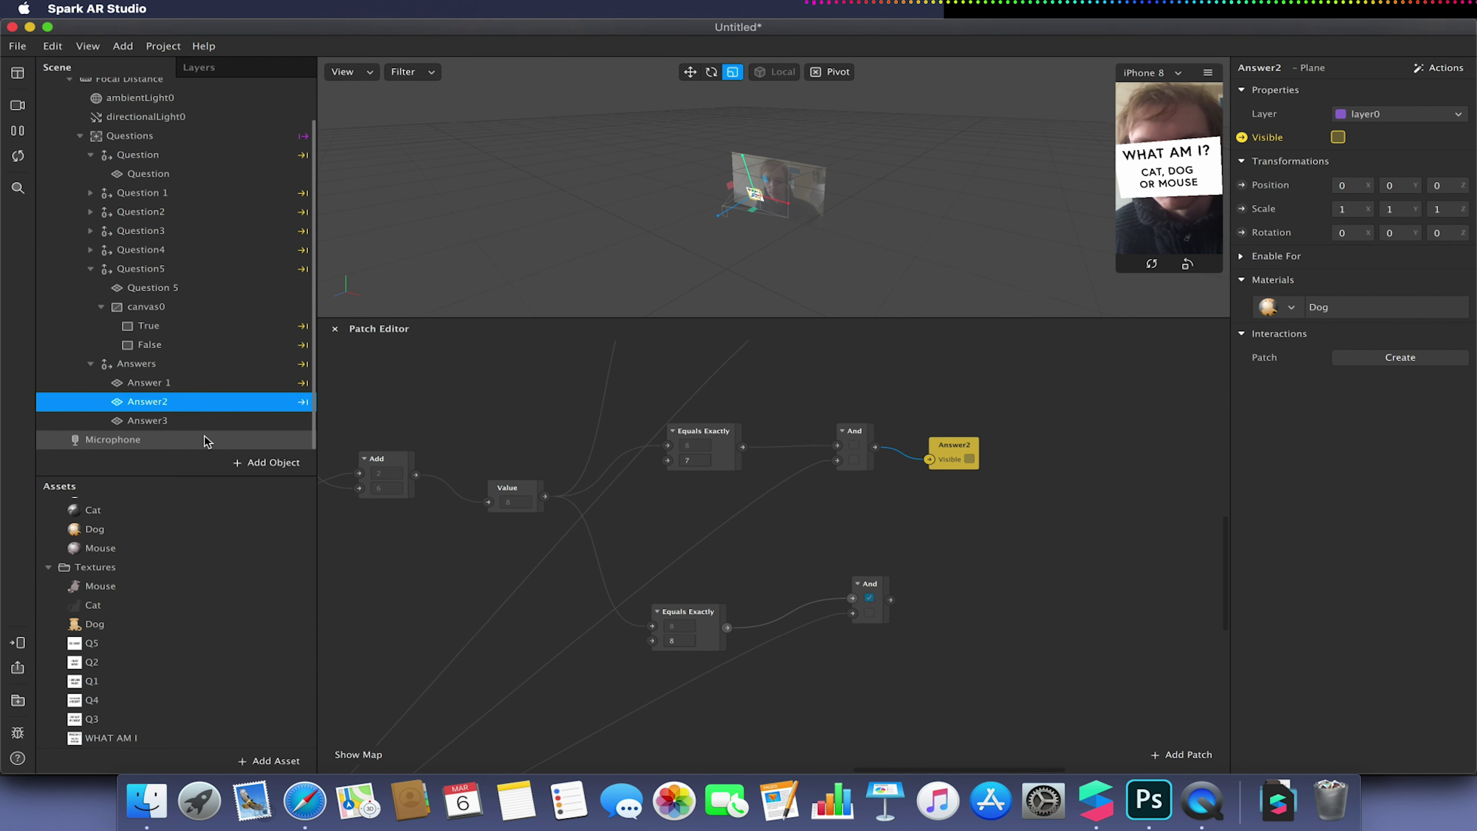
left_click(198, 420)
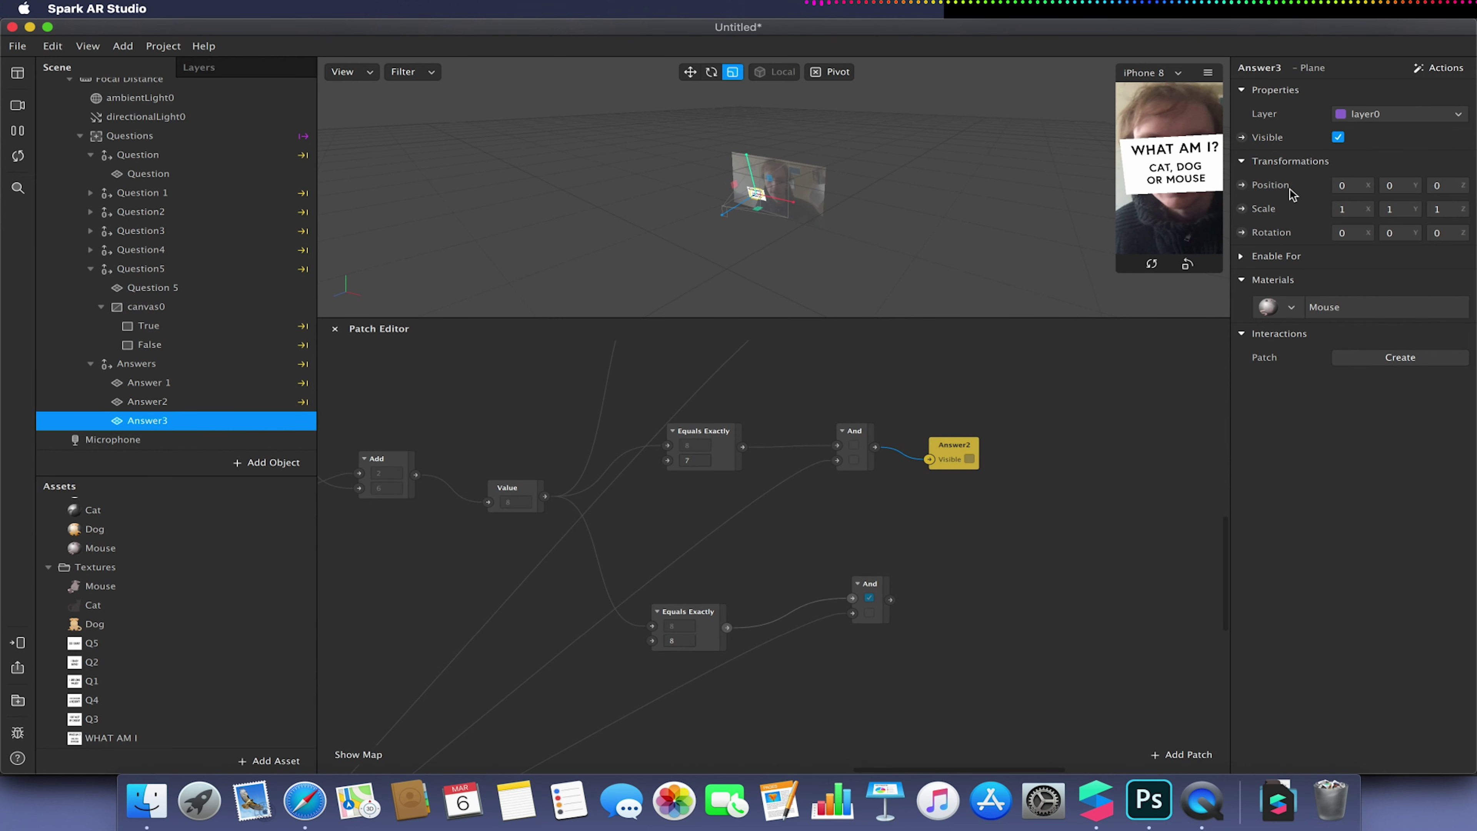
left_click(1242, 137)
left_click_drag(776, 598, 929, 598)
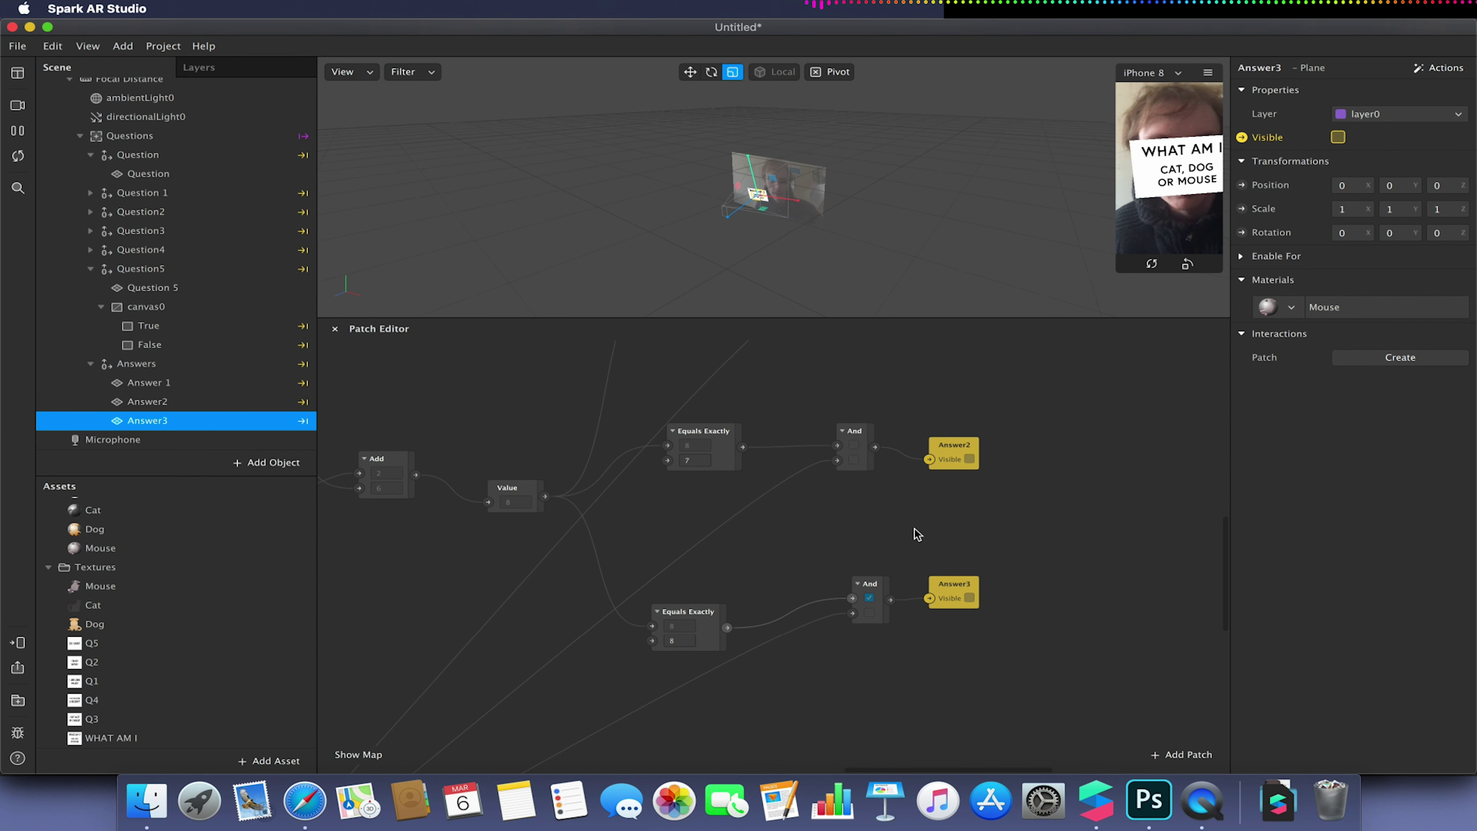
left_click(19, 155)
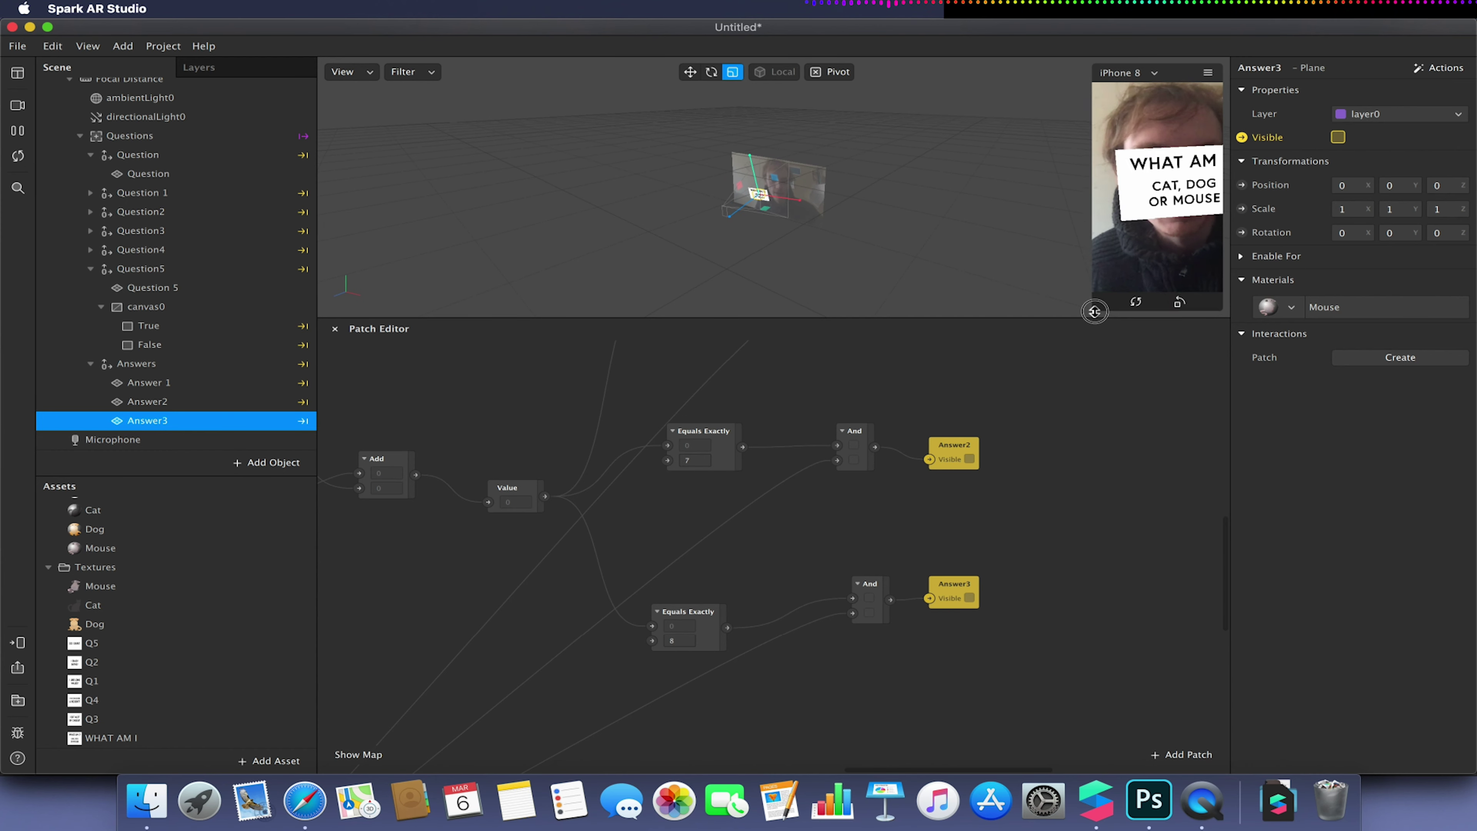
- Enlarge the simulator and answer all five questions, revealing the cat answer at score 10
left_click_drag(1094, 311, 937, 557)
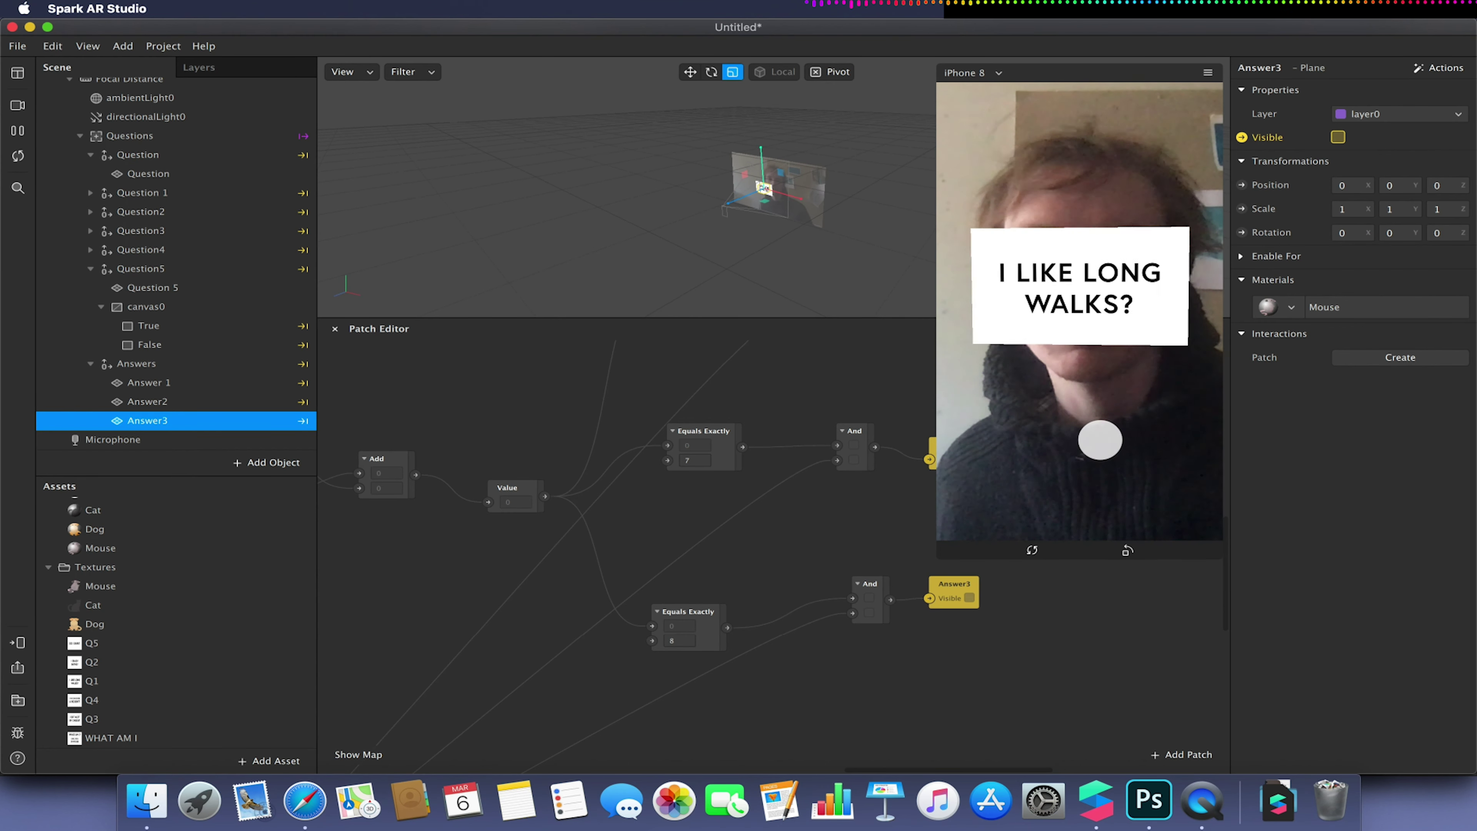
left_click(1099, 440)
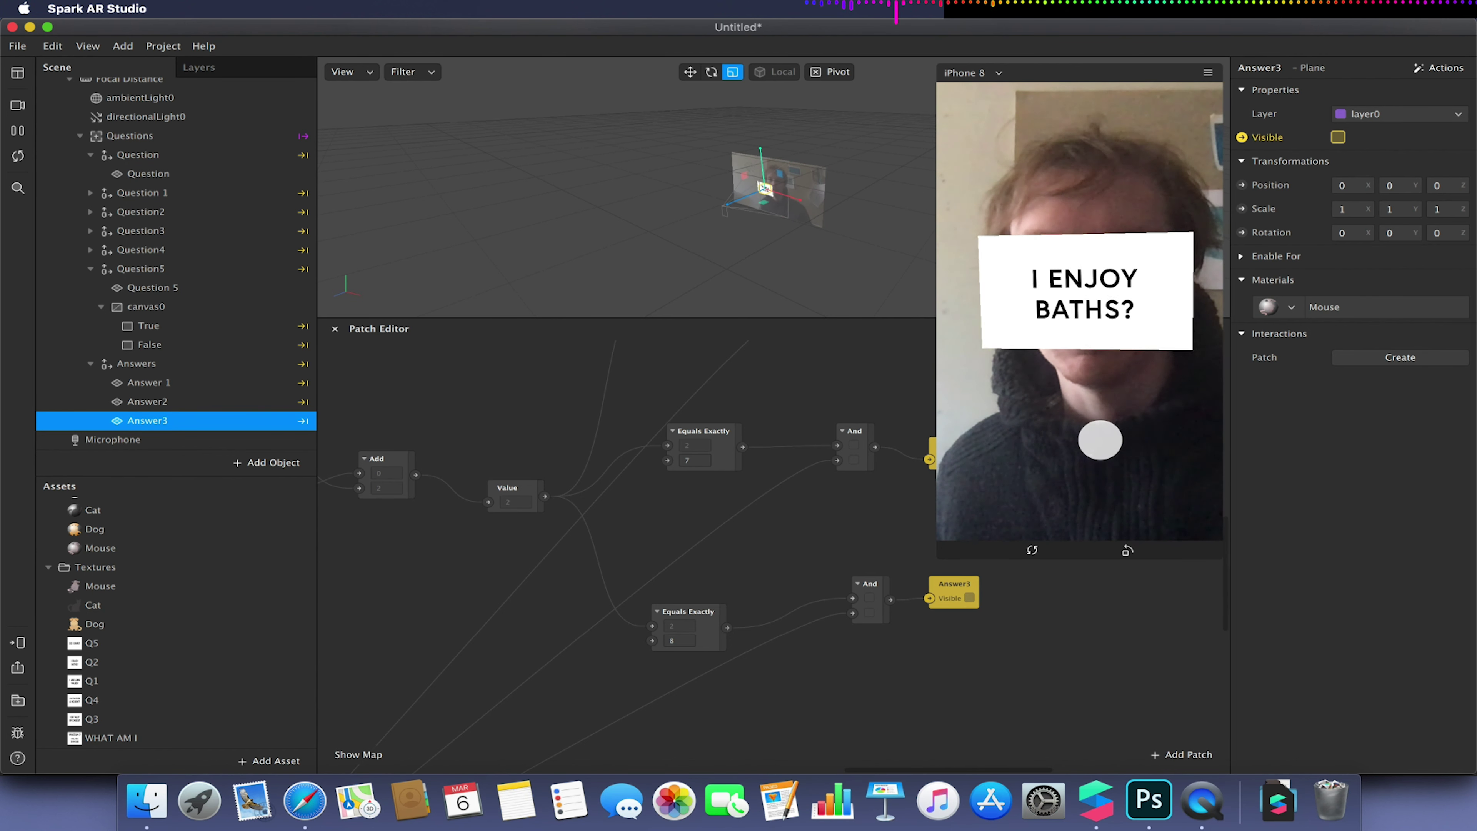
left_click(1099, 440)
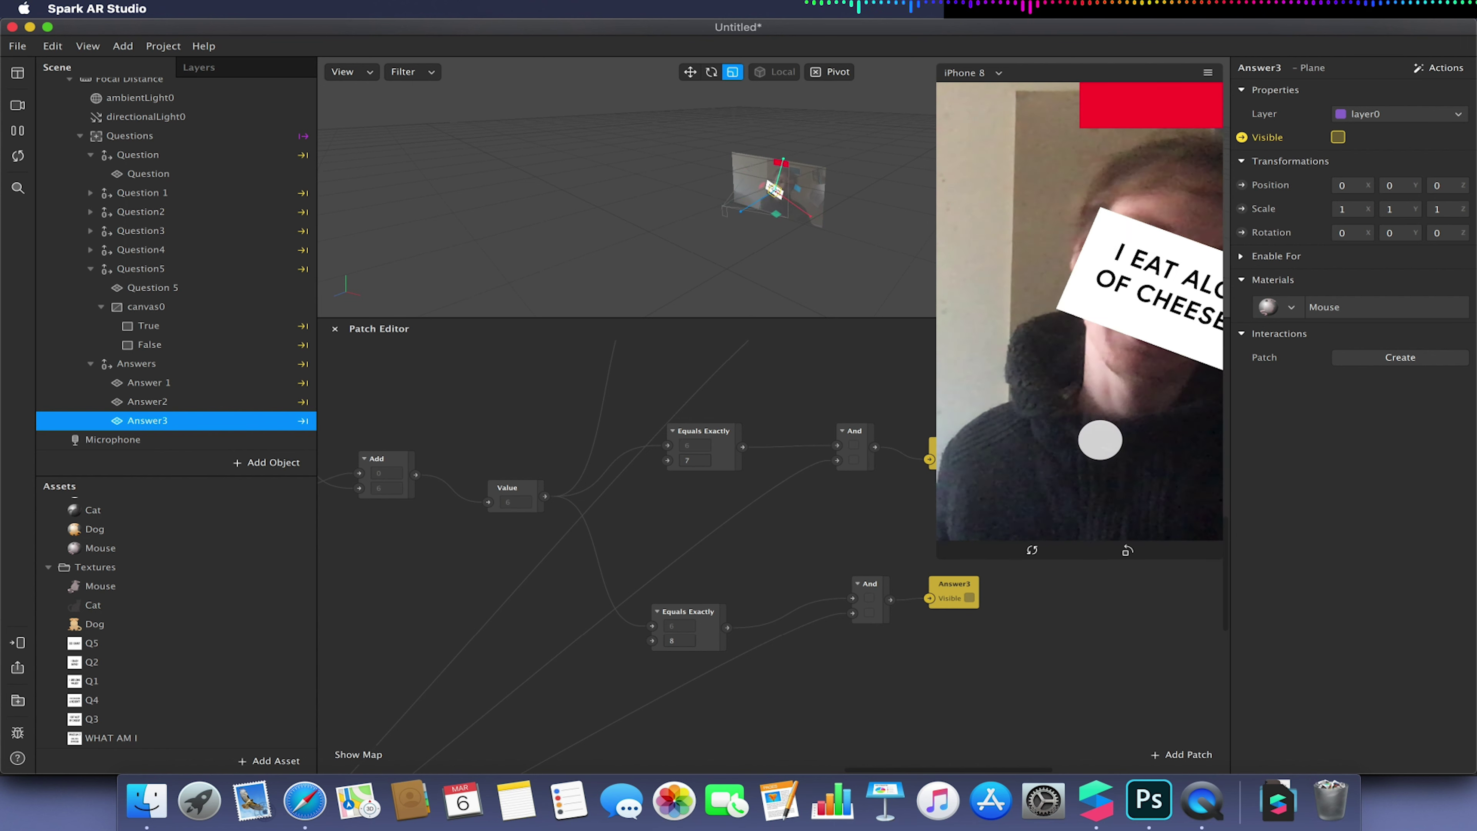
left_click(1100, 440)
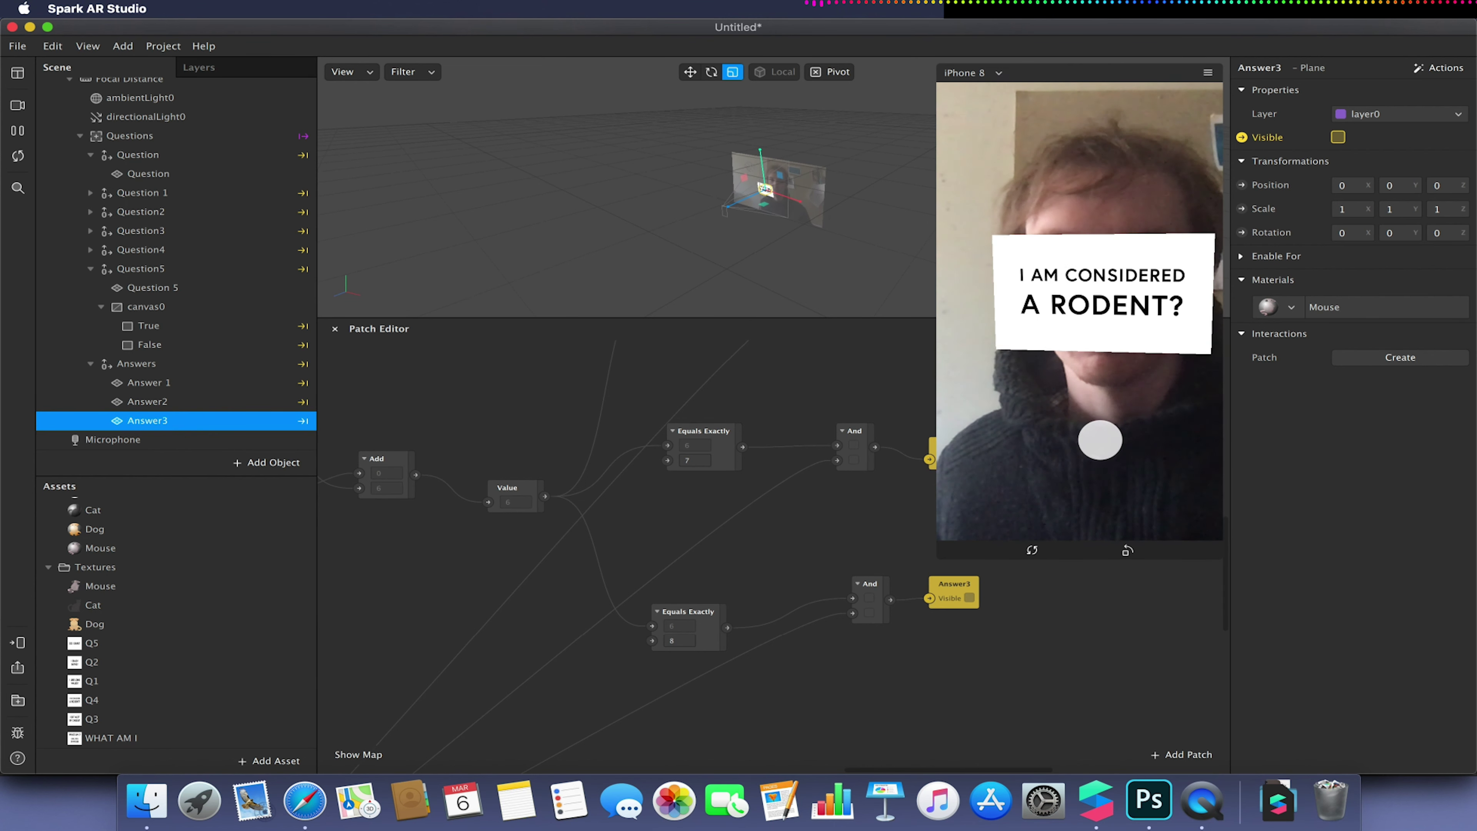
left_click(1099, 440)
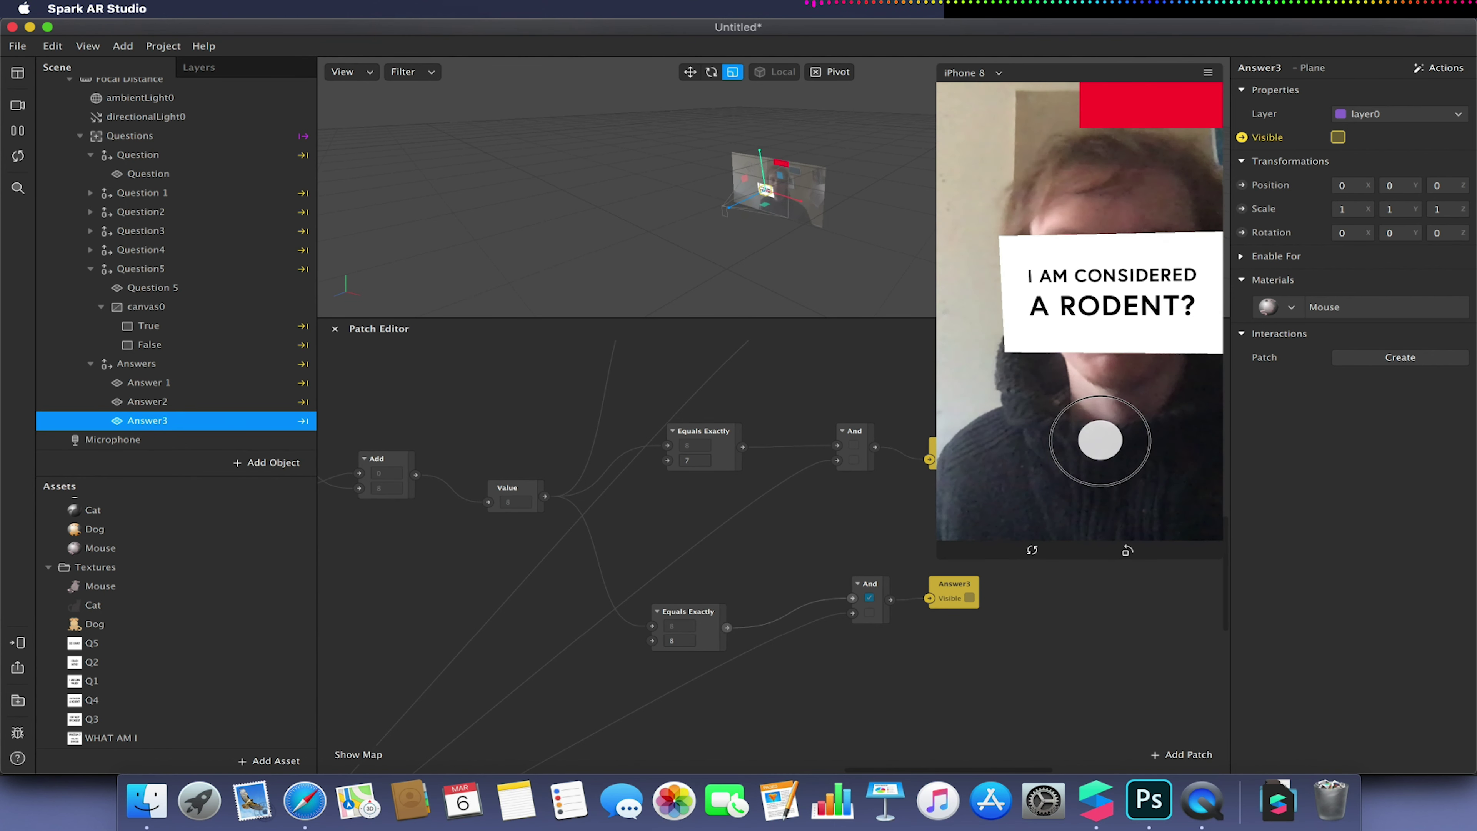
left_click(1099, 440)
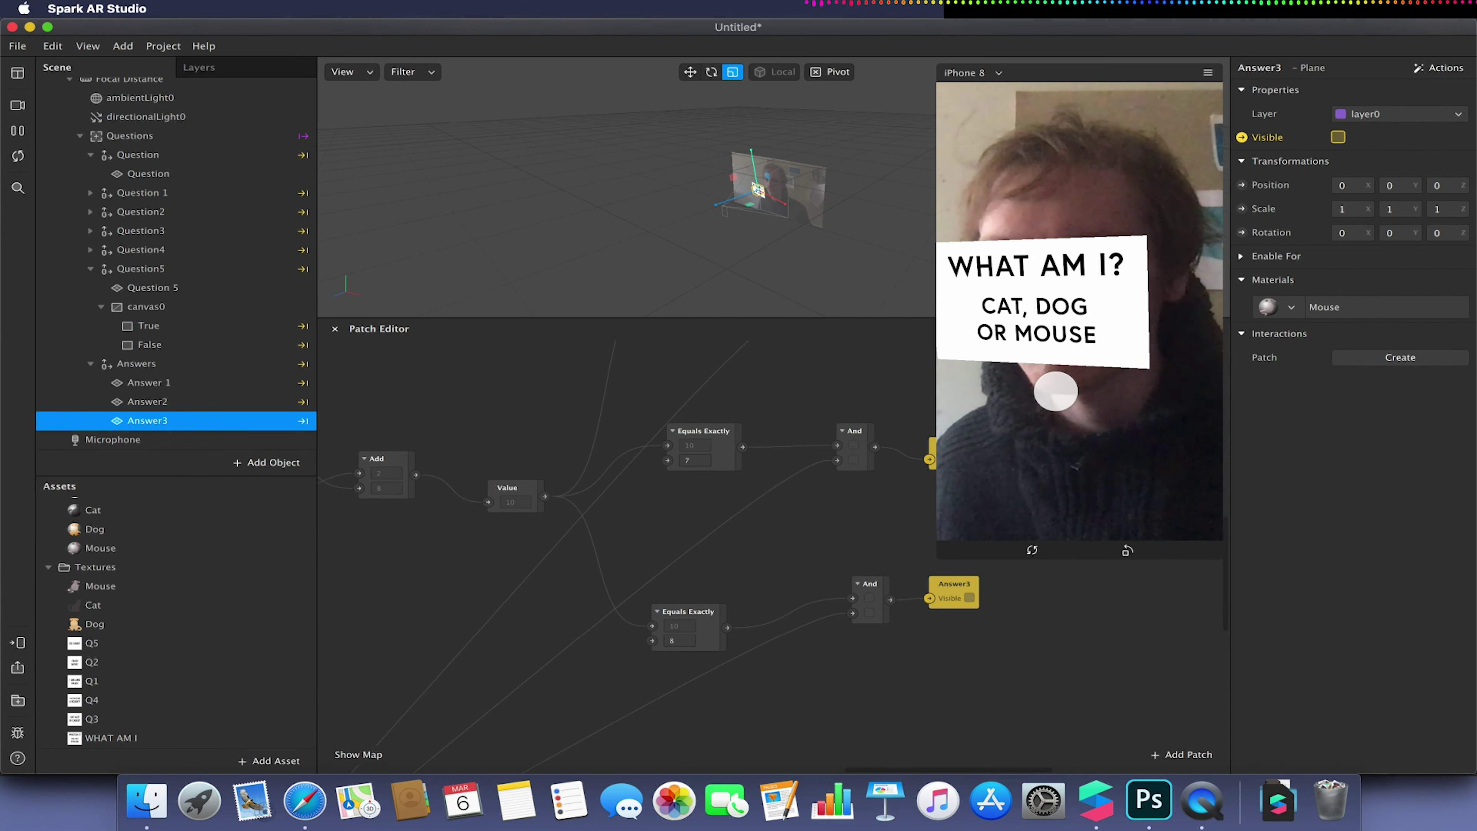
- Replay the quiz from the title card with different answers until the mouse answer appears
left_click(1089, 429)
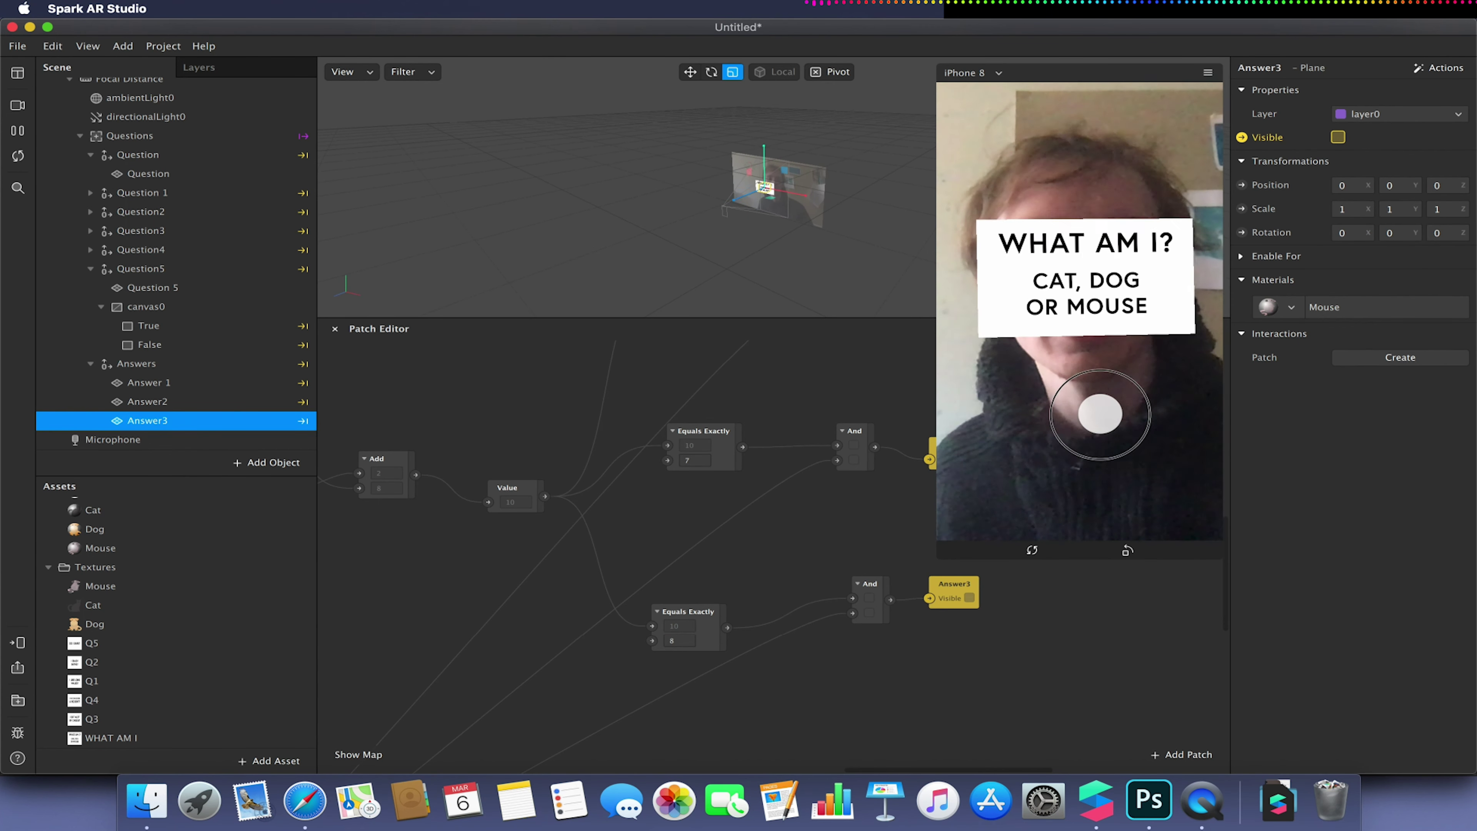
left_click(1100, 414)
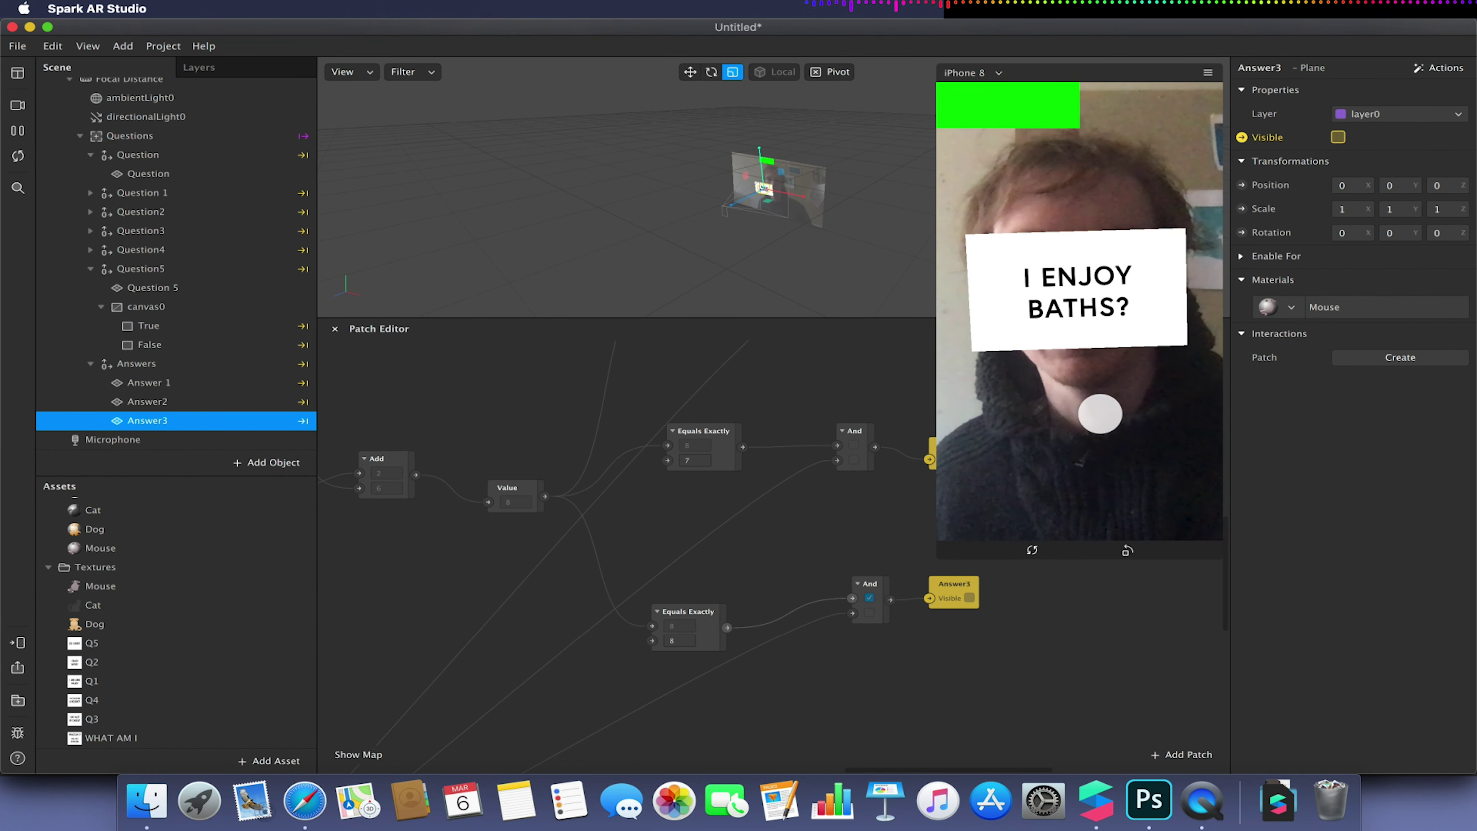
left_click(1099, 414)
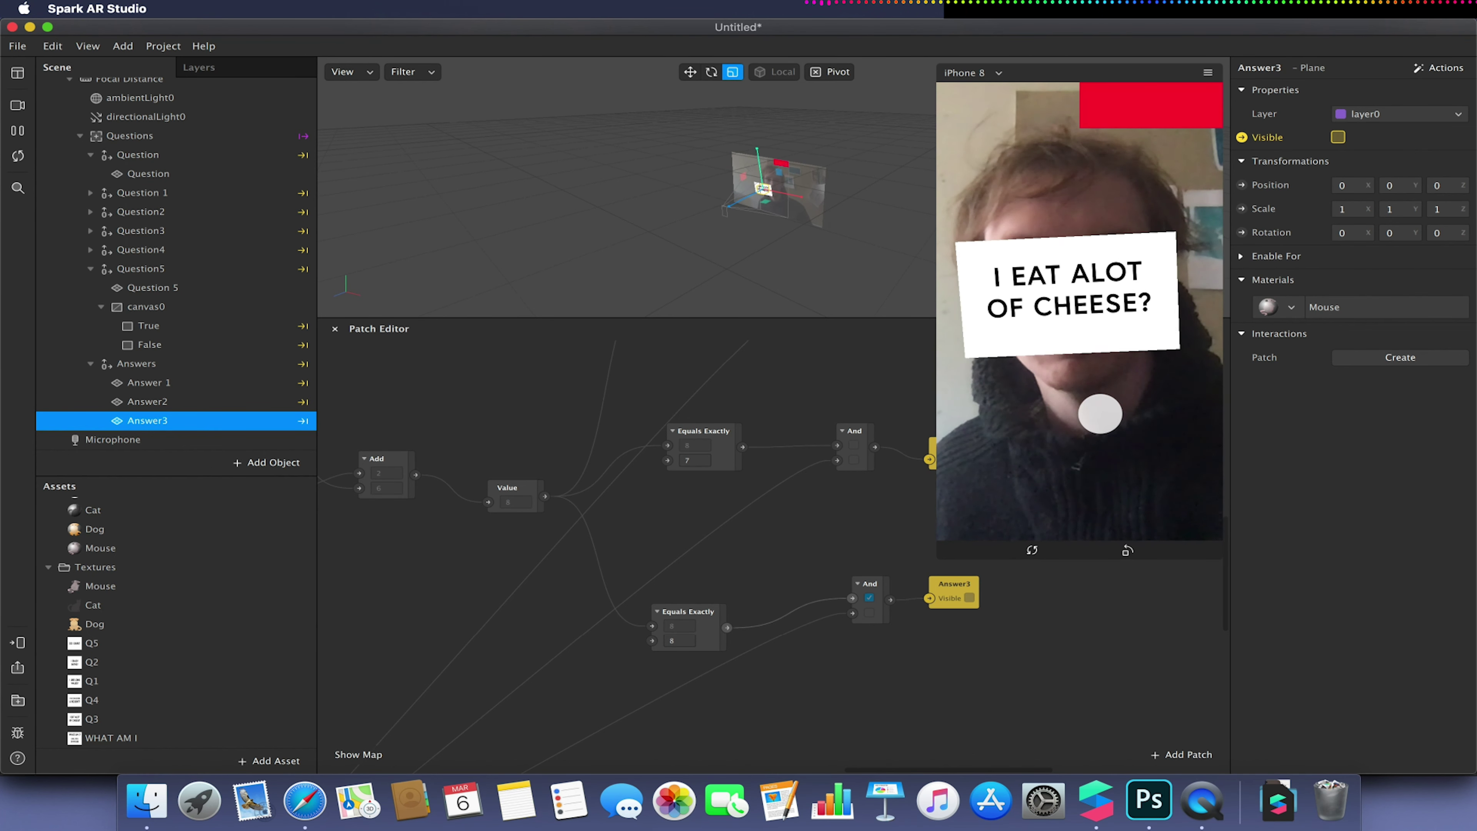
left_click(1099, 413)
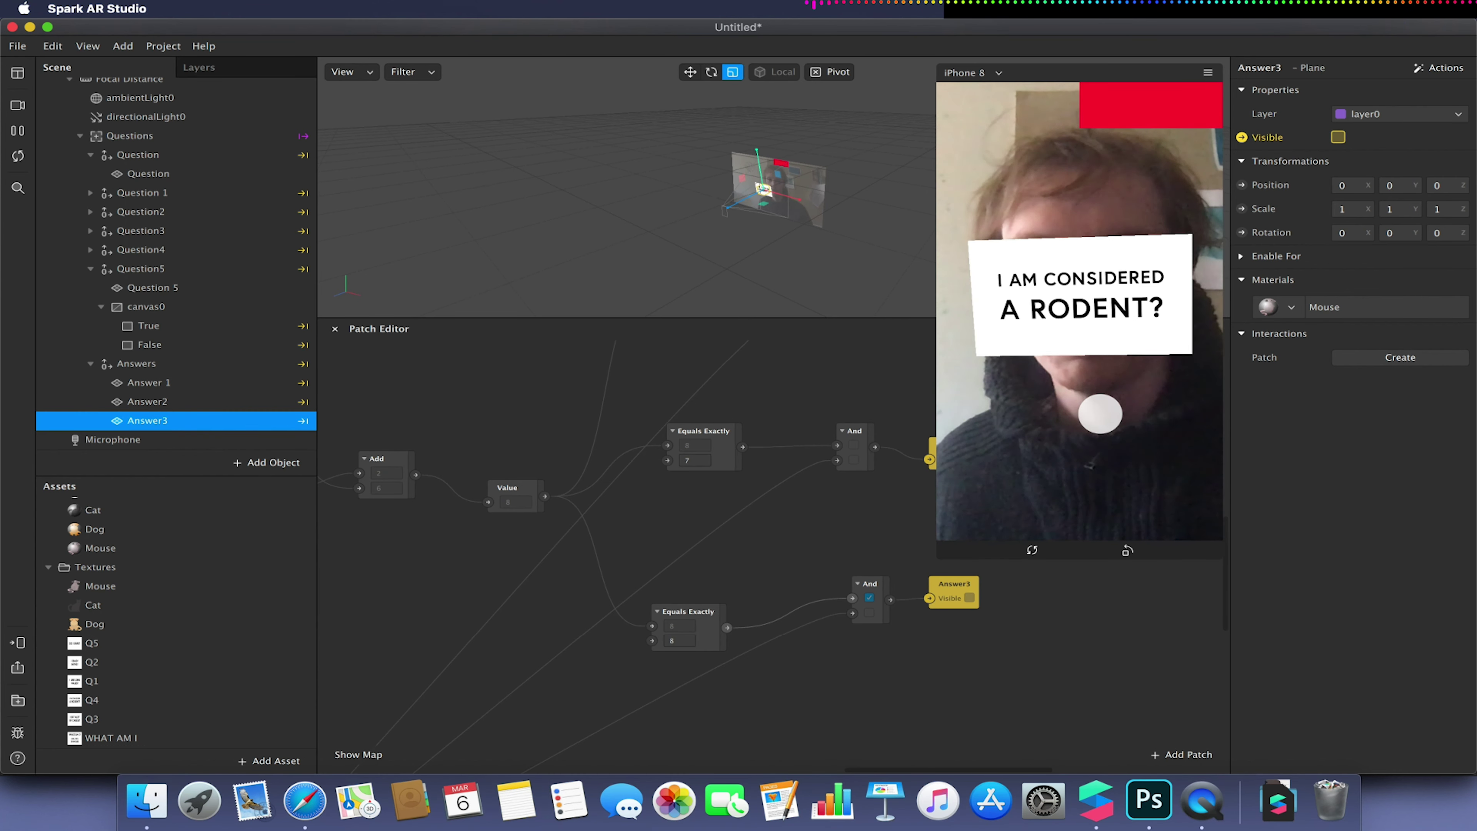
left_click(1100, 413)
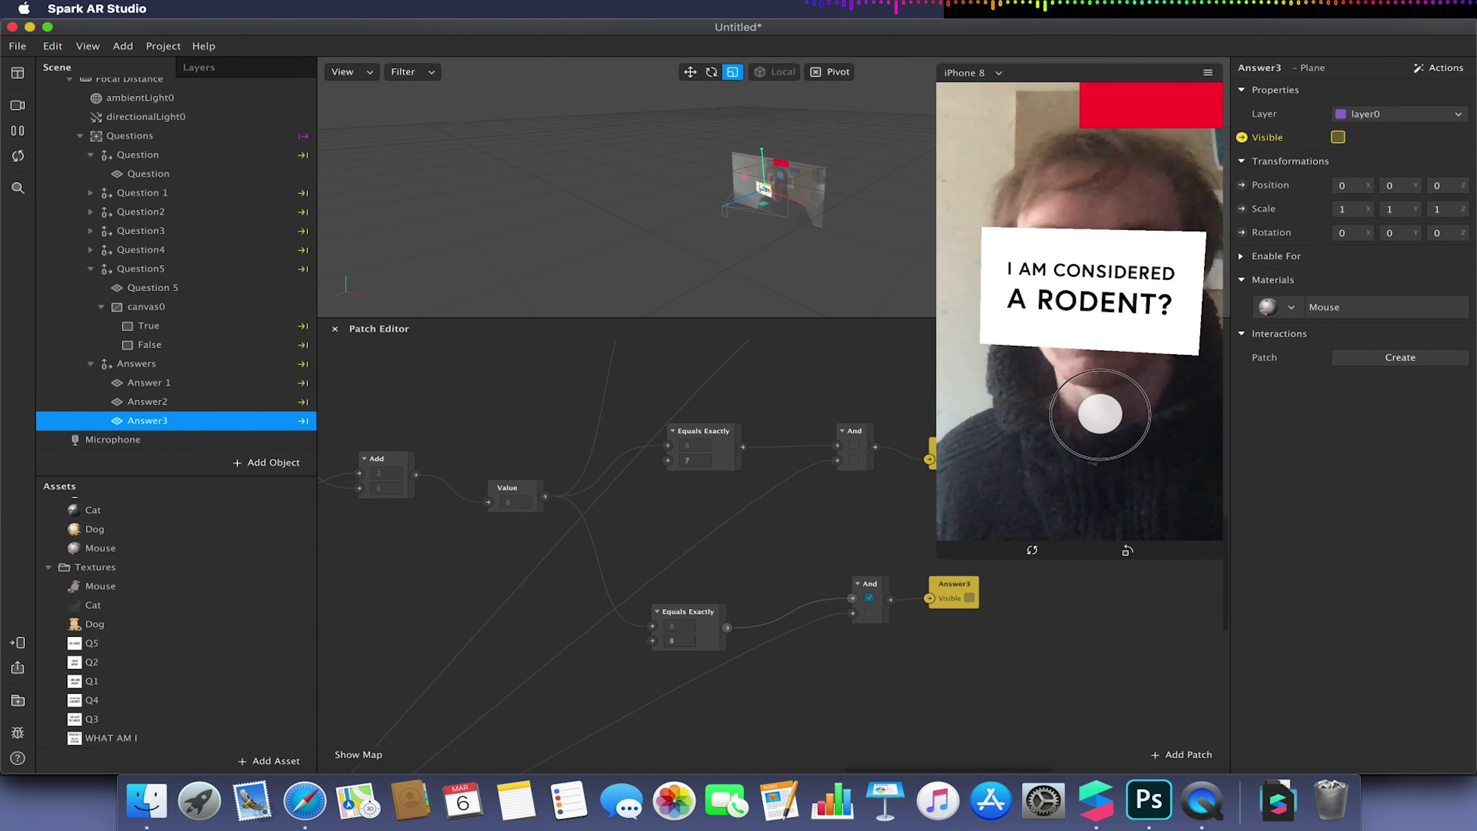
left_click(1099, 413)
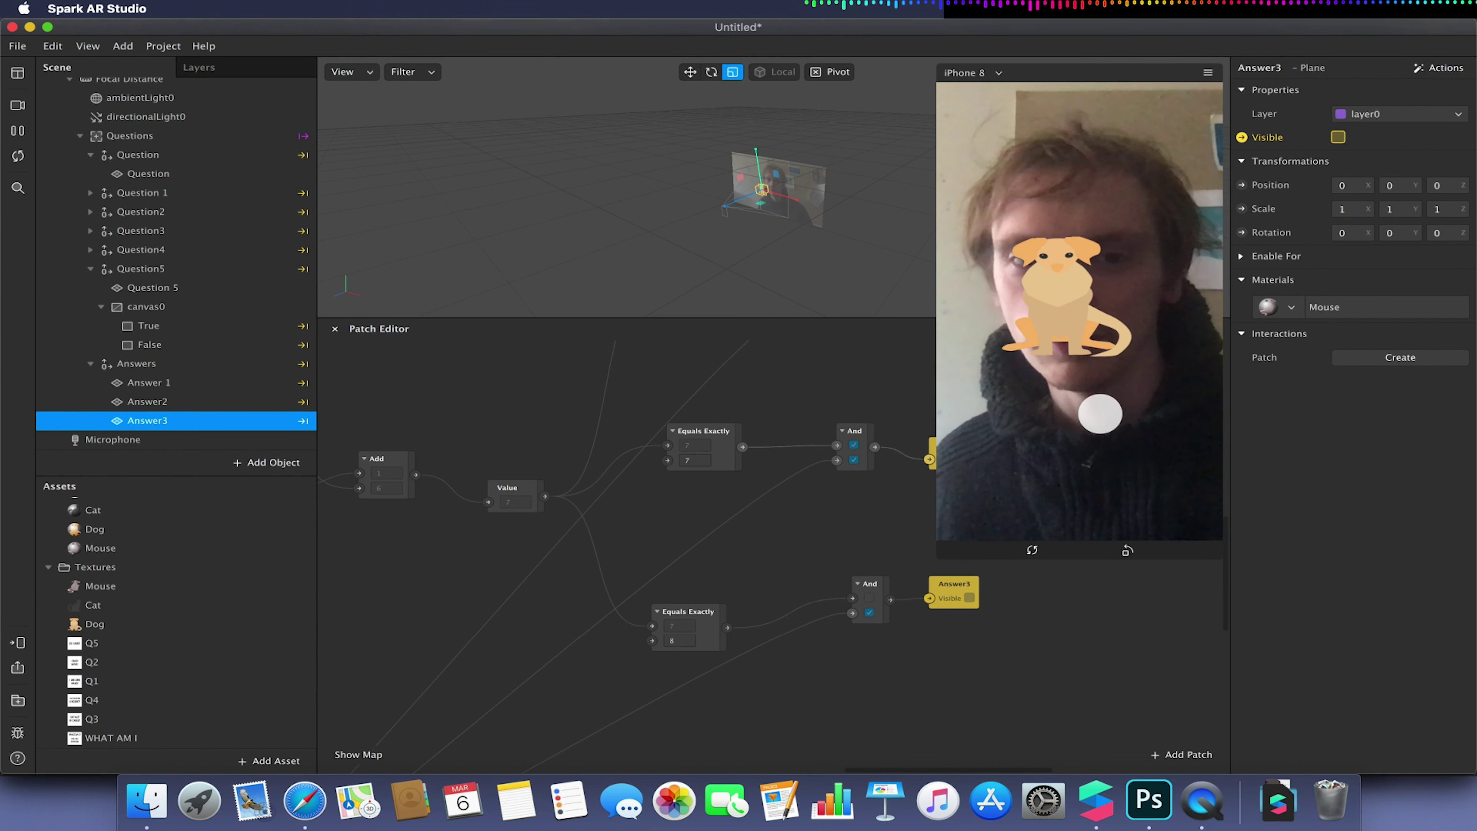
left_click(1100, 413)
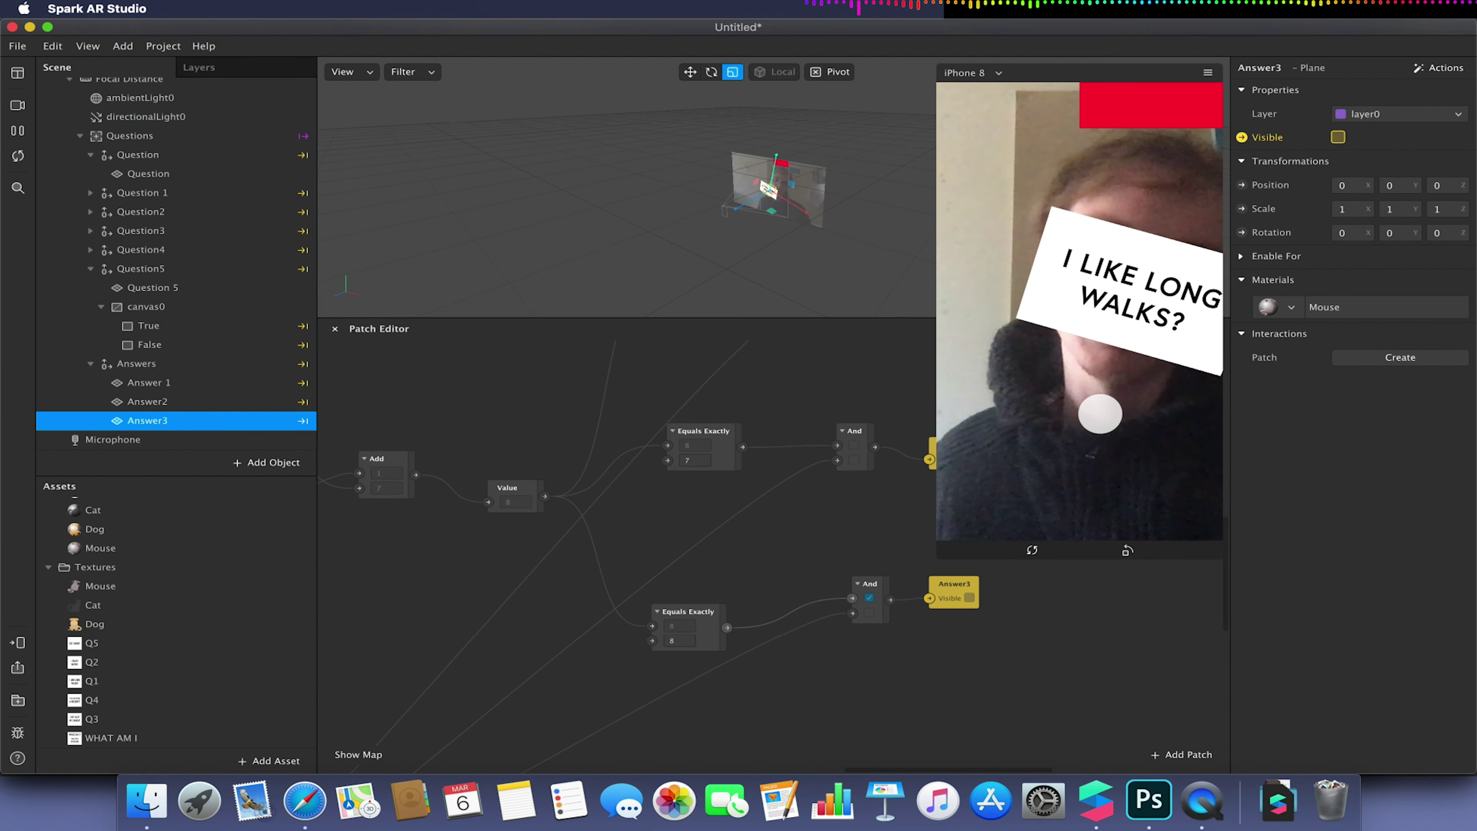
left_click(1100, 414)
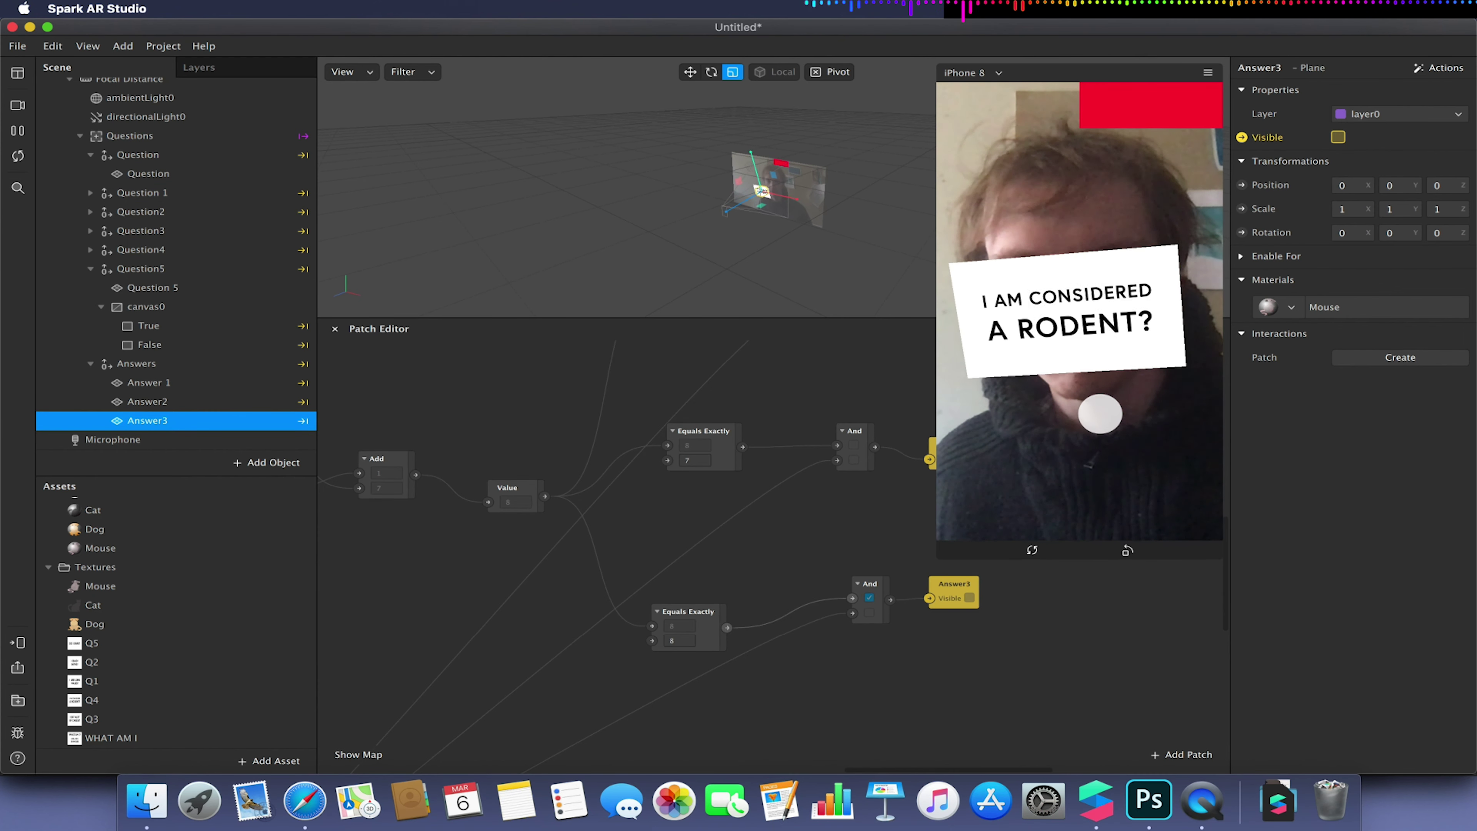
left_click(1100, 413)
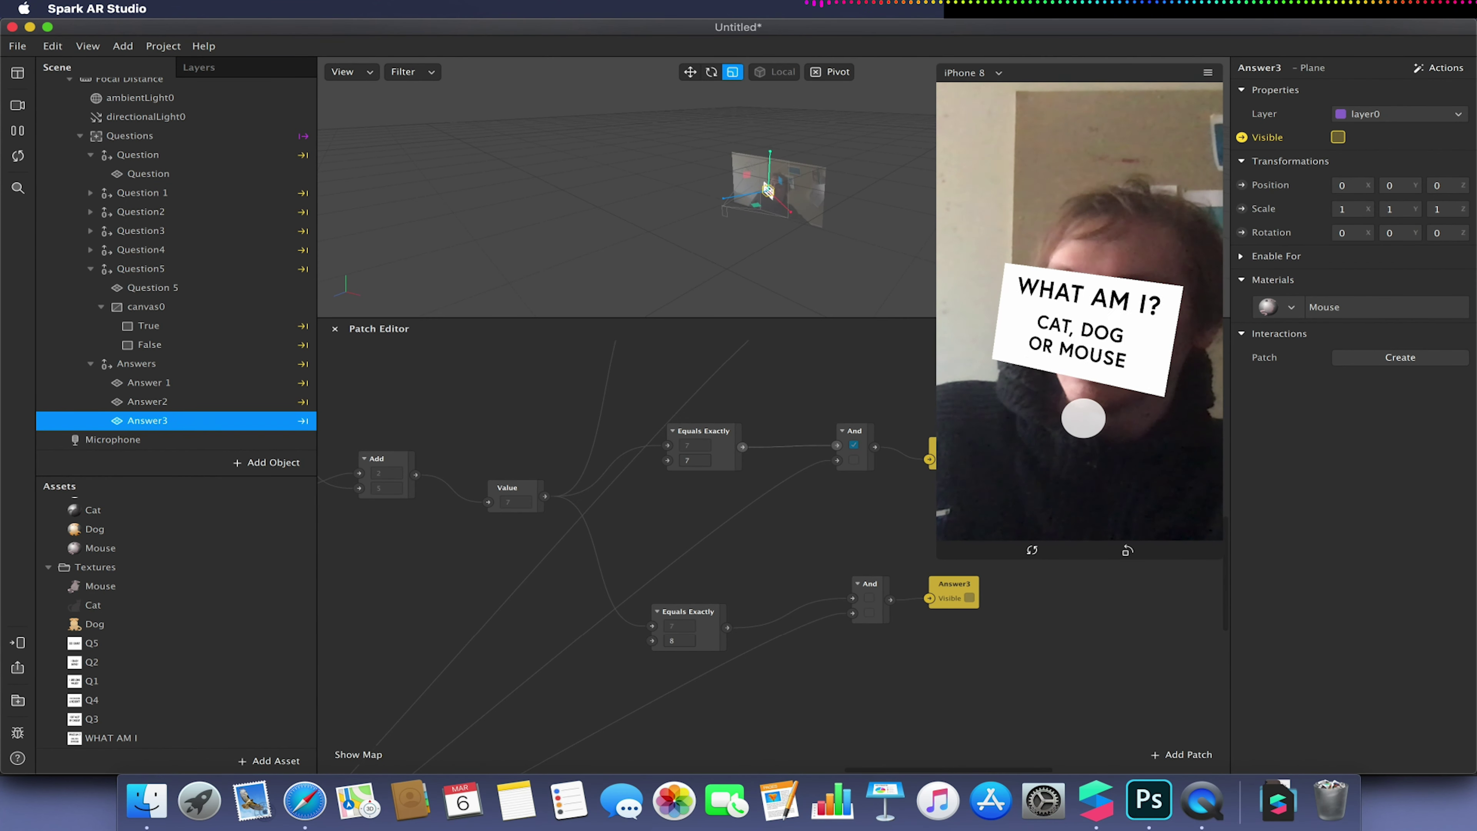
left_click(943, 550)
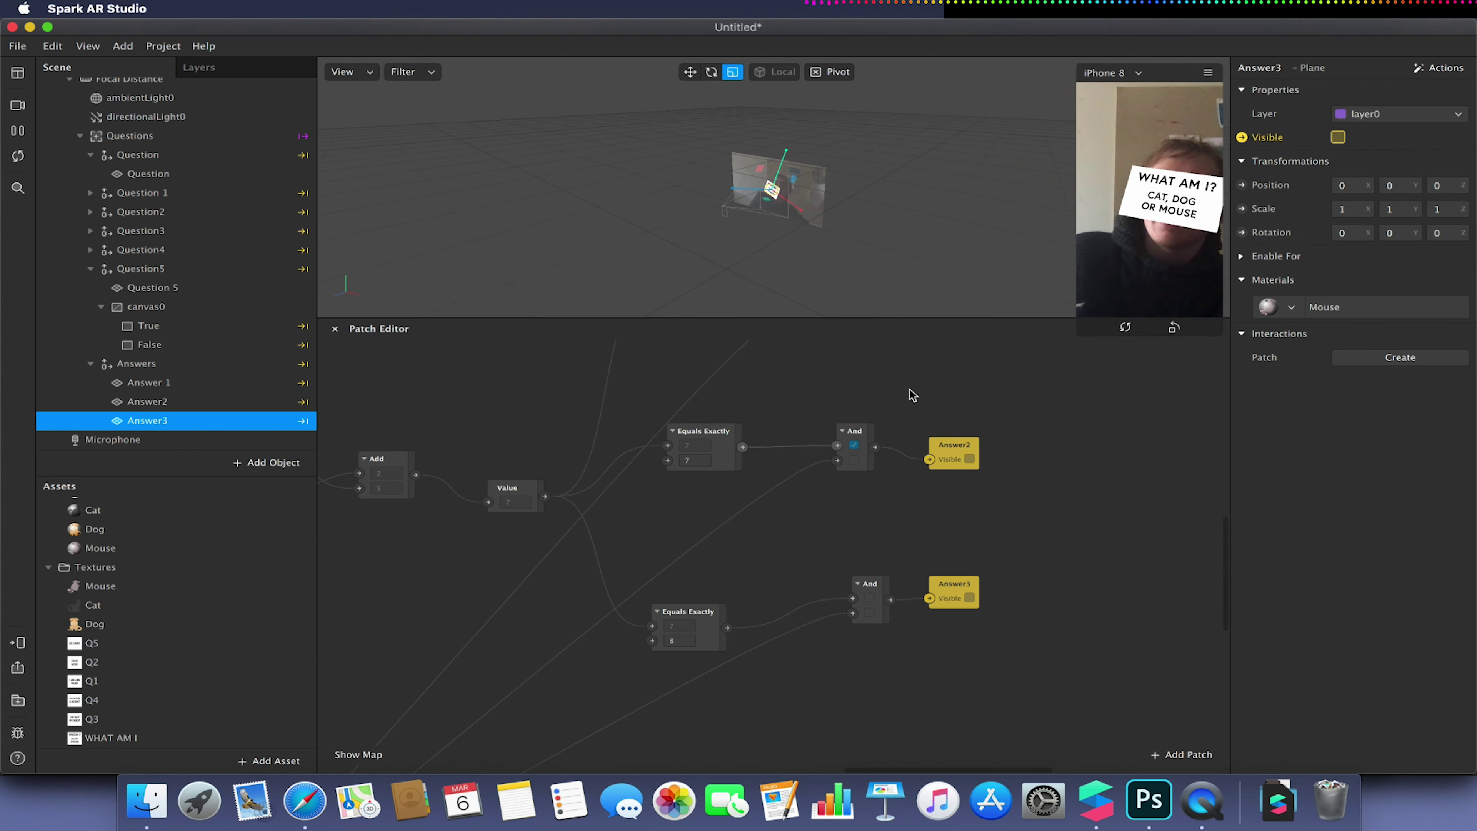
scroll(854, 403, "down", 5)
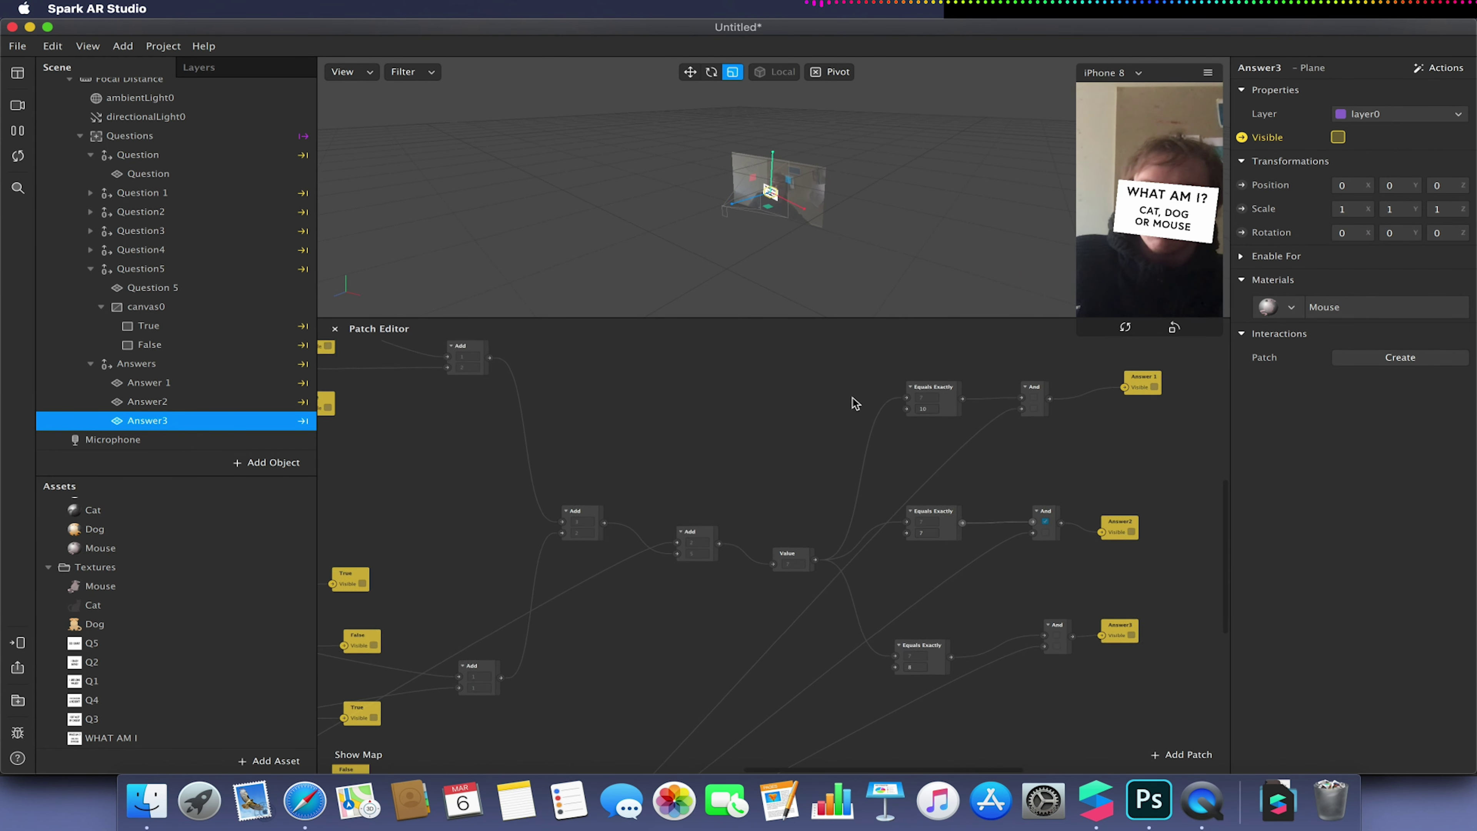
scroll(855, 403, "right", 5)
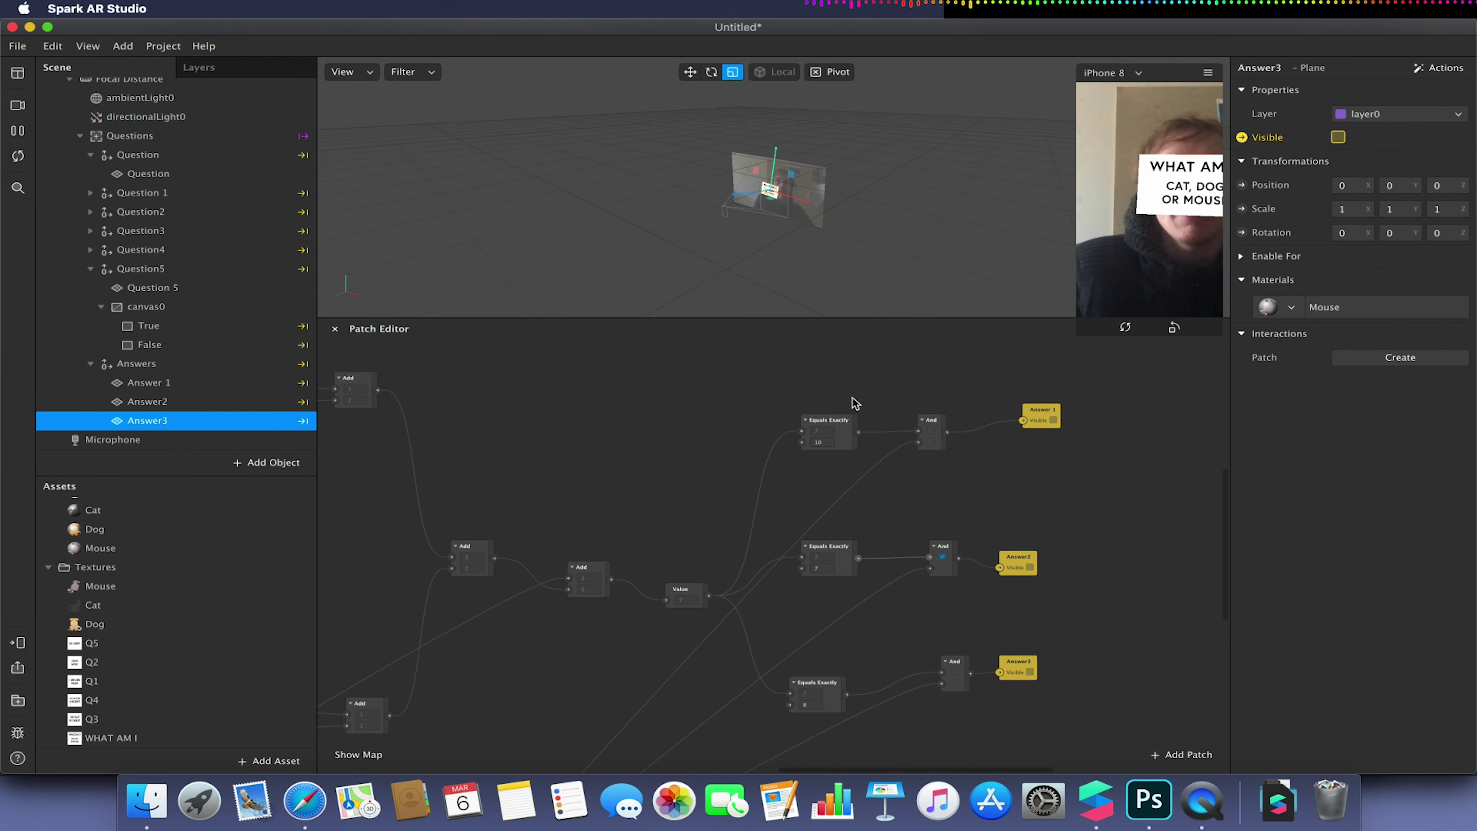
- Move the Screen Tap patch down and to the left
scroll(854, 403, "left", 2)
scroll(854, 404, "down", 10)
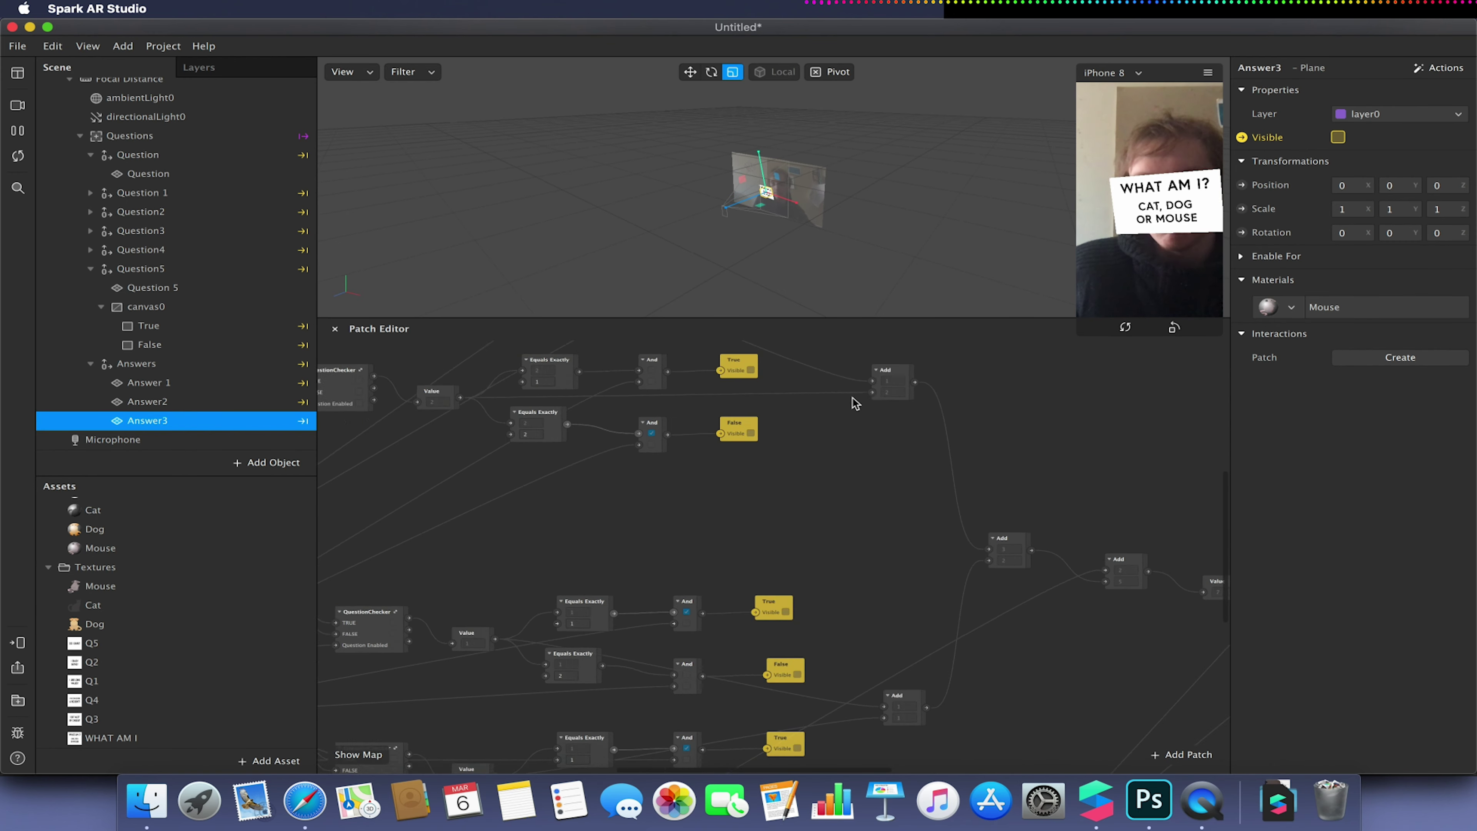
scroll(852, 401, "down", 5)
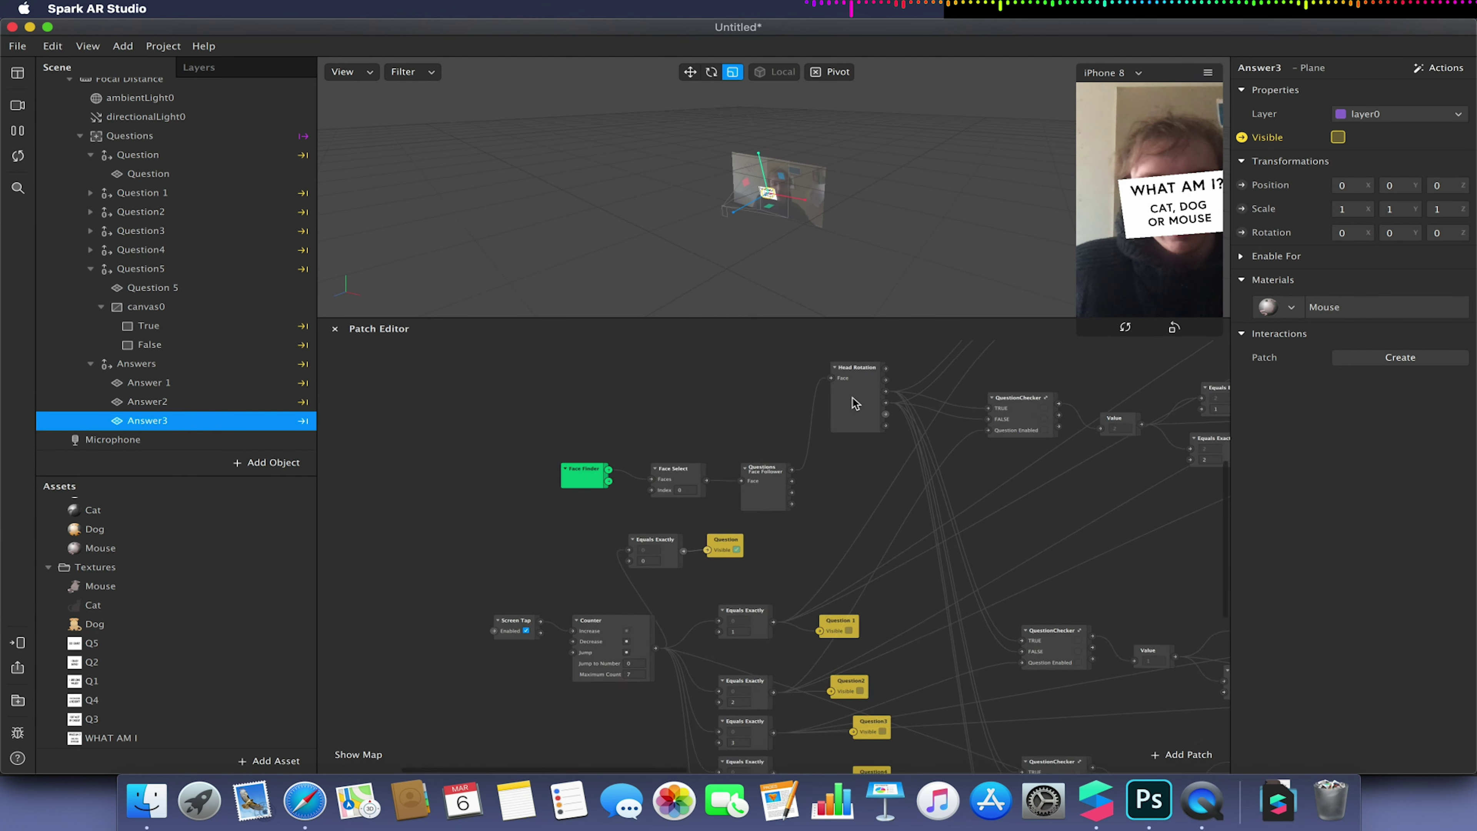
scroll(851, 402, "down", 3)
scroll(851, 401, "left", 2)
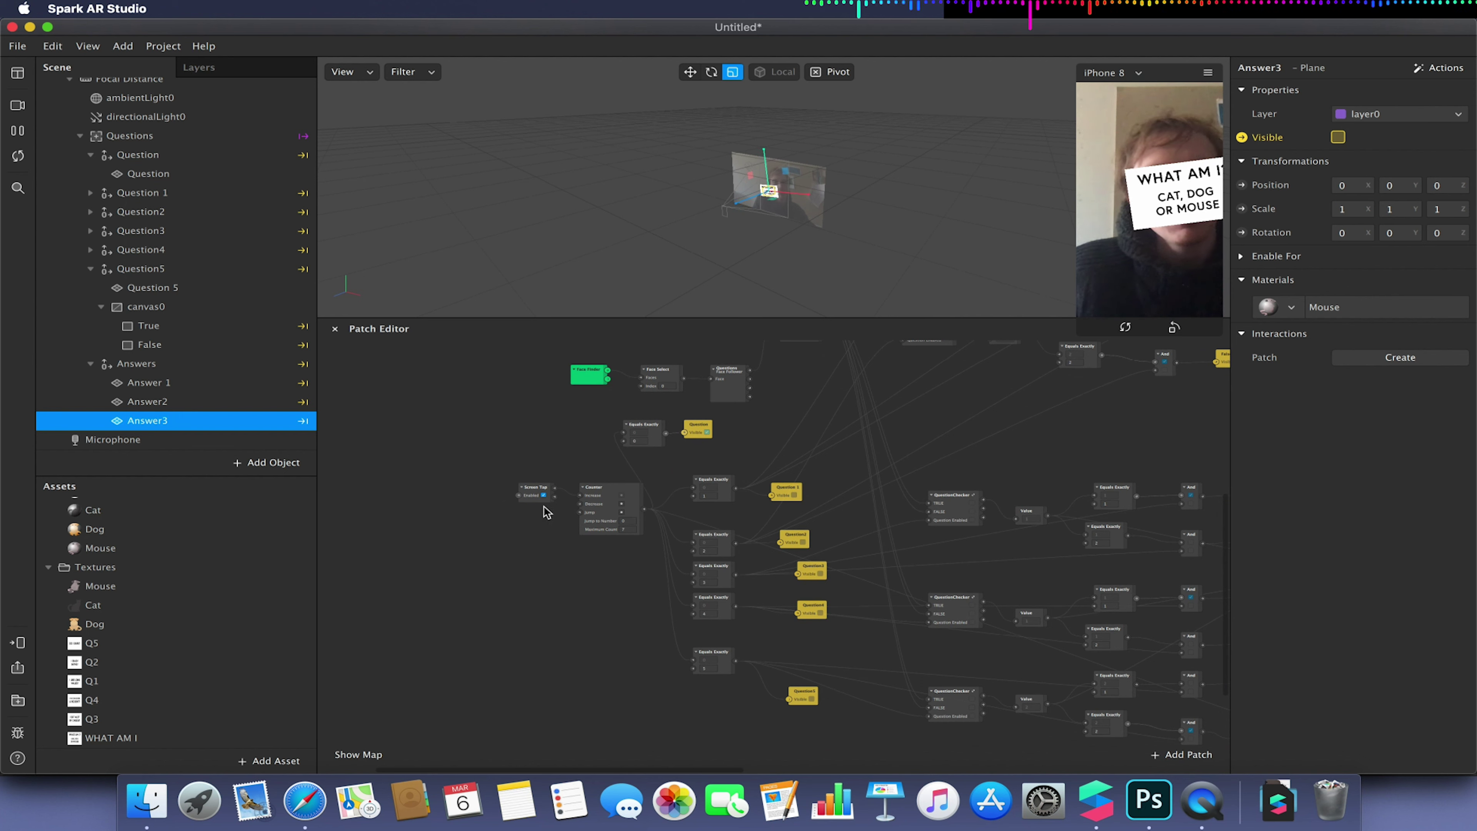
left_click_drag(529, 490, 464, 519)
left_click(397, 588)
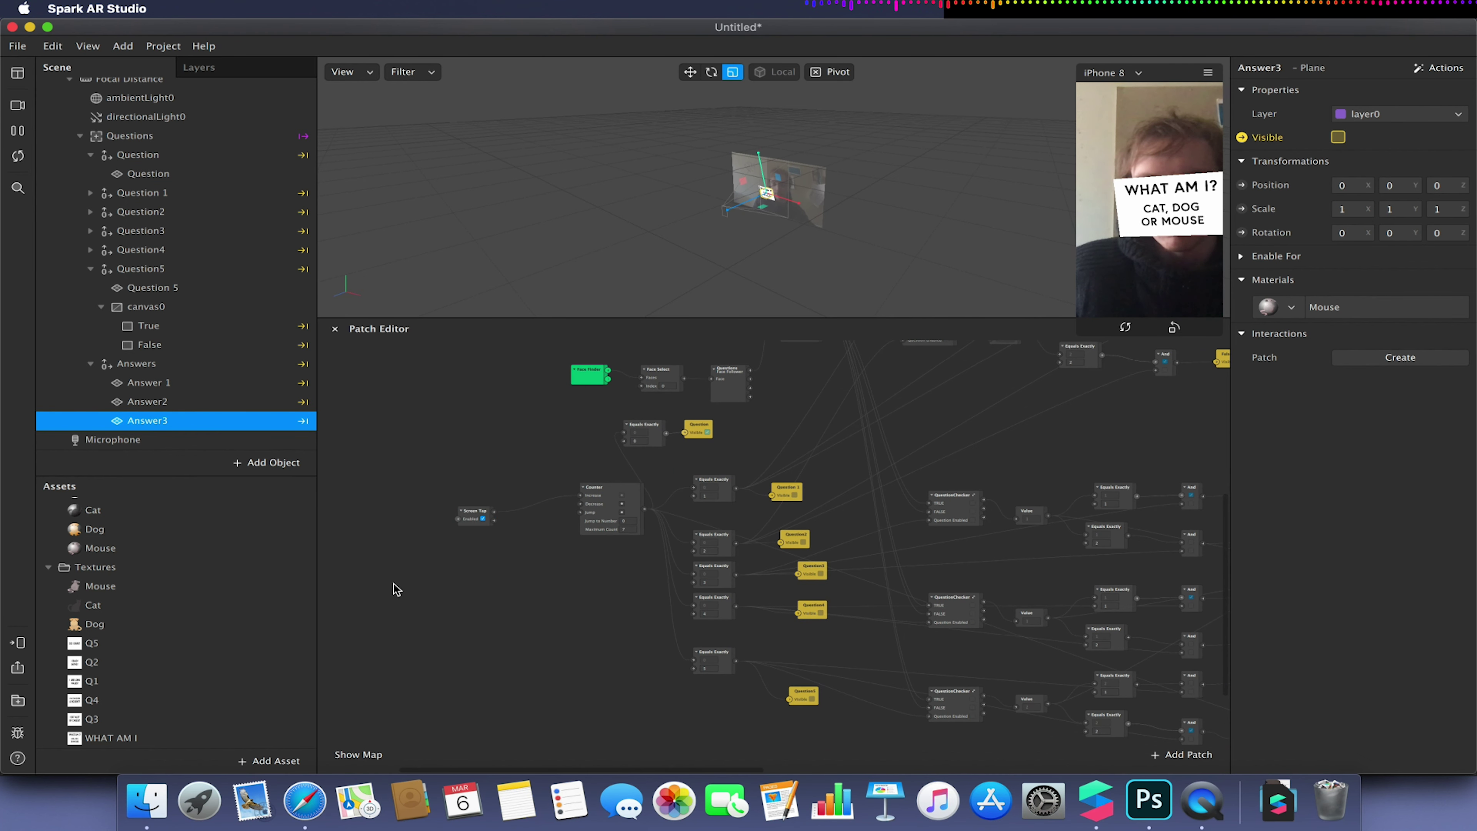
- Add the Device object to the patch graph and reposition its patch
scroll(196, 103, "up", 2)
left_click_drag(177, 88, 404, 558)
scroll(407, 564, "right", 10)
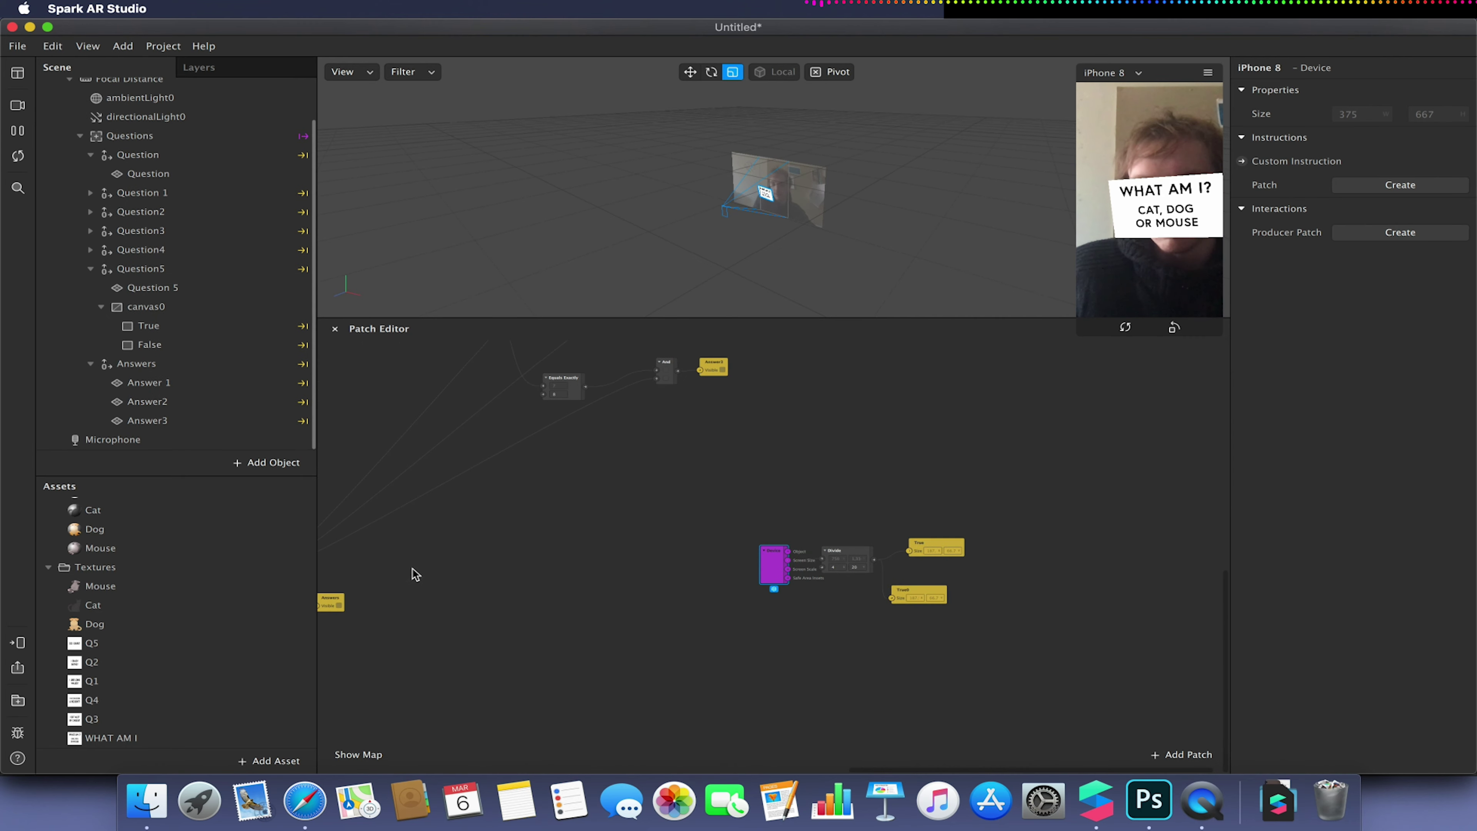
left_click(769, 573)
mouse_move(769, 573)
left_mouse_down()
mouse_move(656, 626)
mouse_move(743, 573)
left_mouse_up()
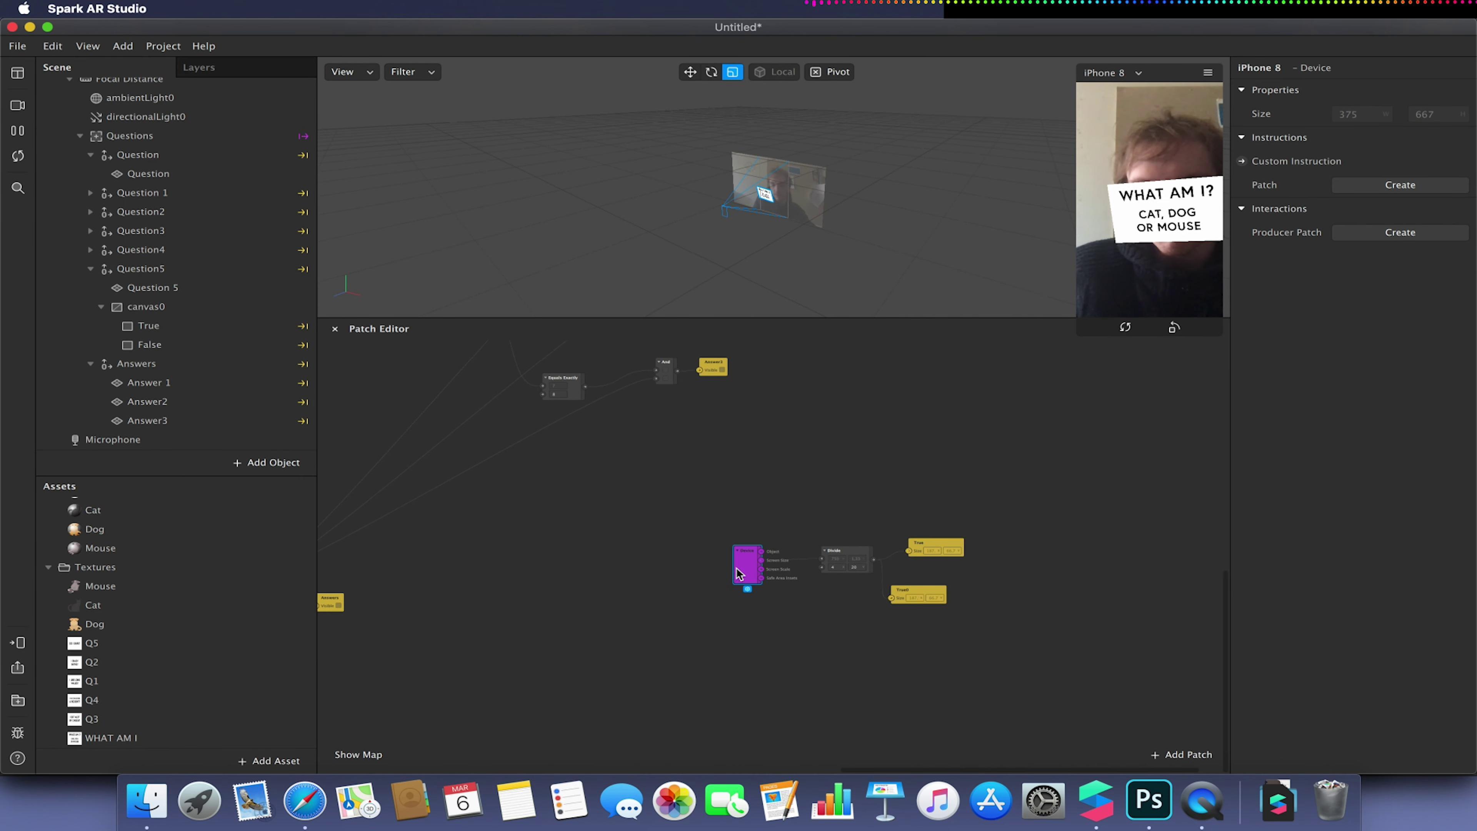
scroll(156, 124, "up", 3)
- Add the Camera as a patch and route its Video Recording signal to the Counter's Increase input
left_click(147, 107)
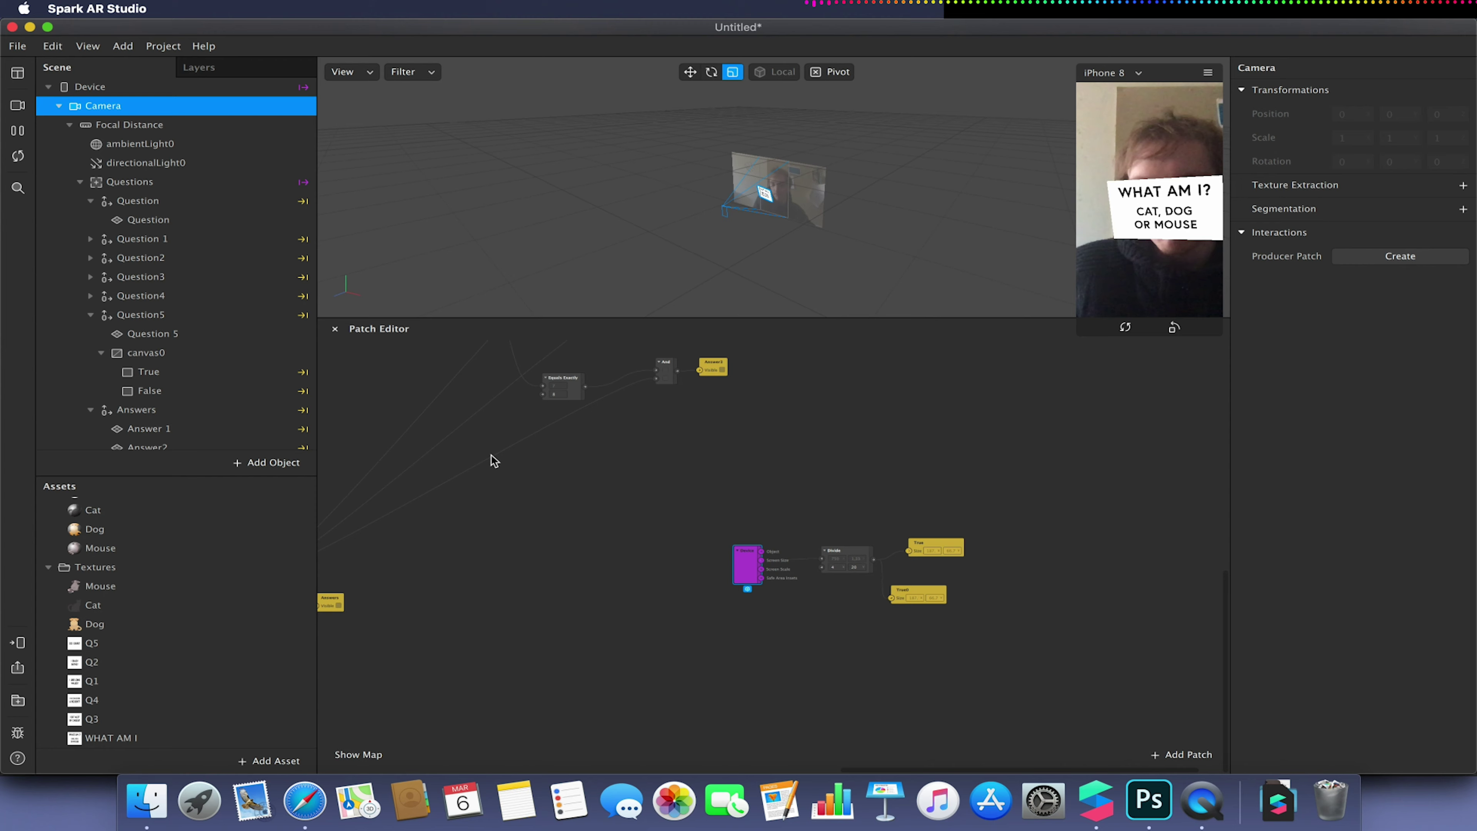
scroll(493, 460, "left", 15)
scroll(493, 460, "left", 10)
scroll(493, 459, "up", 5)
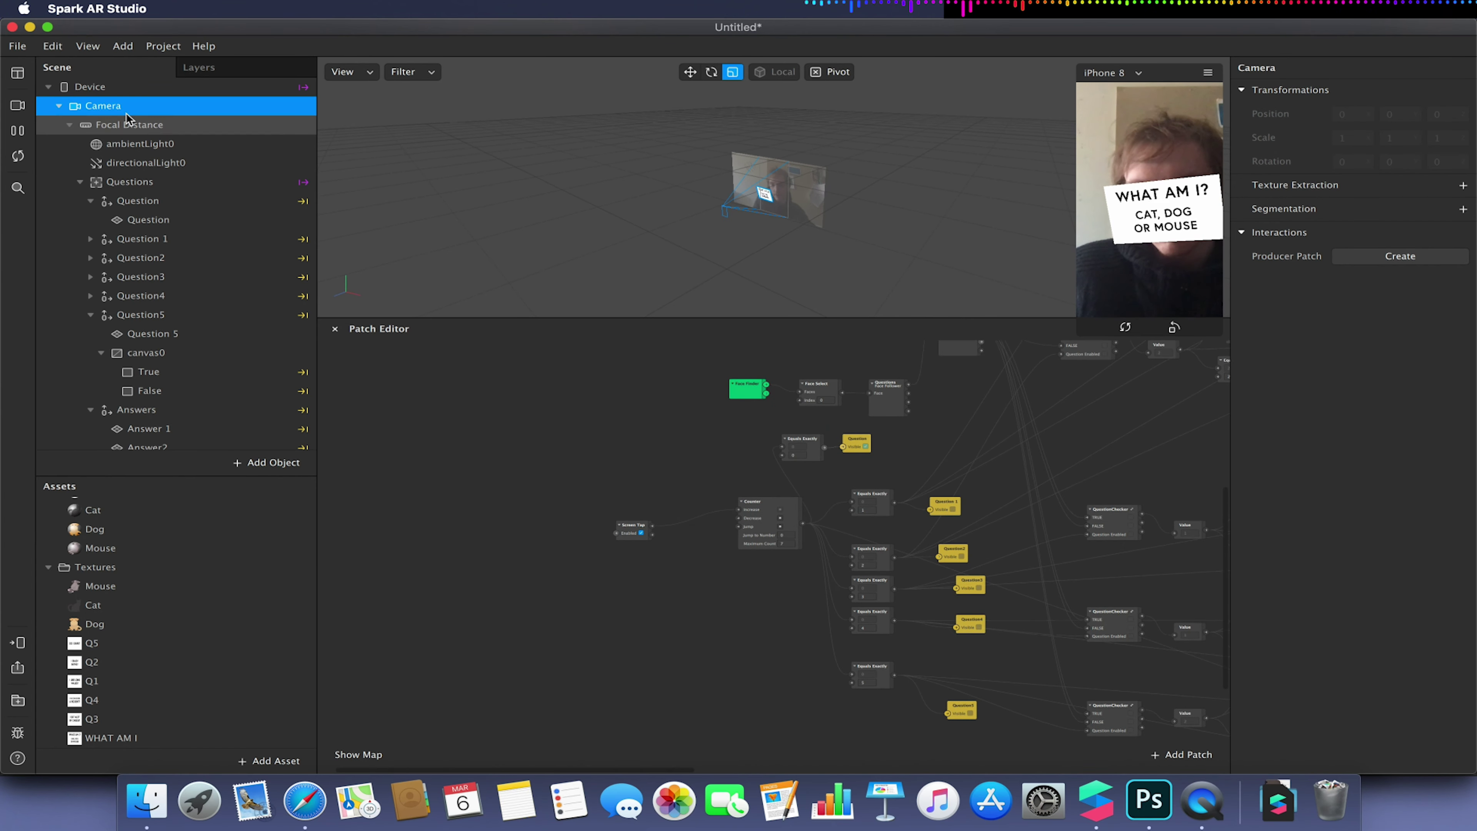
left_click_drag(116, 106, 438, 481)
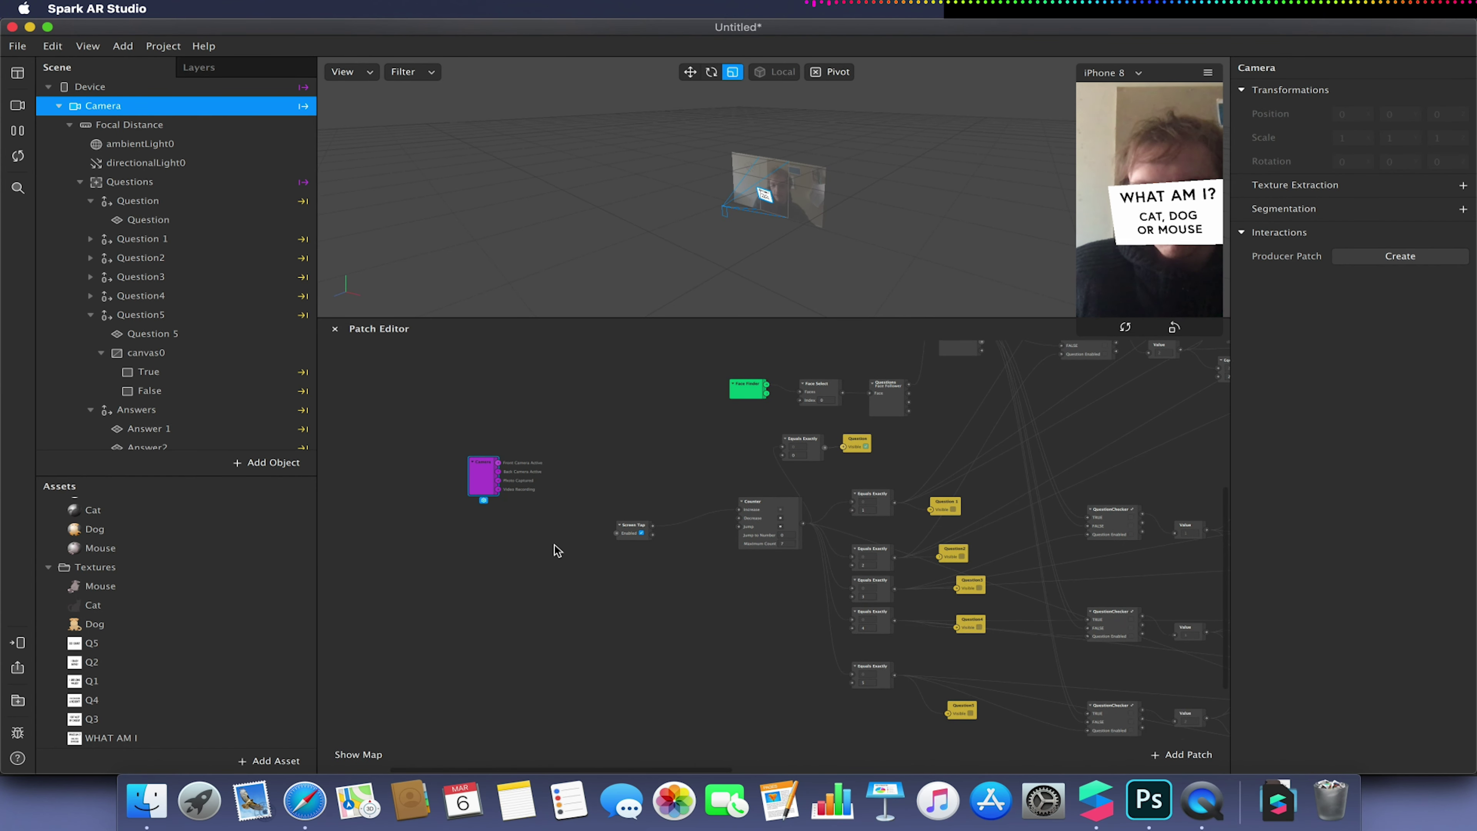
scroll(559, 552, "right", 5)
scroll(558, 550, "left", 6)
scroll(557, 550, "up", 5)
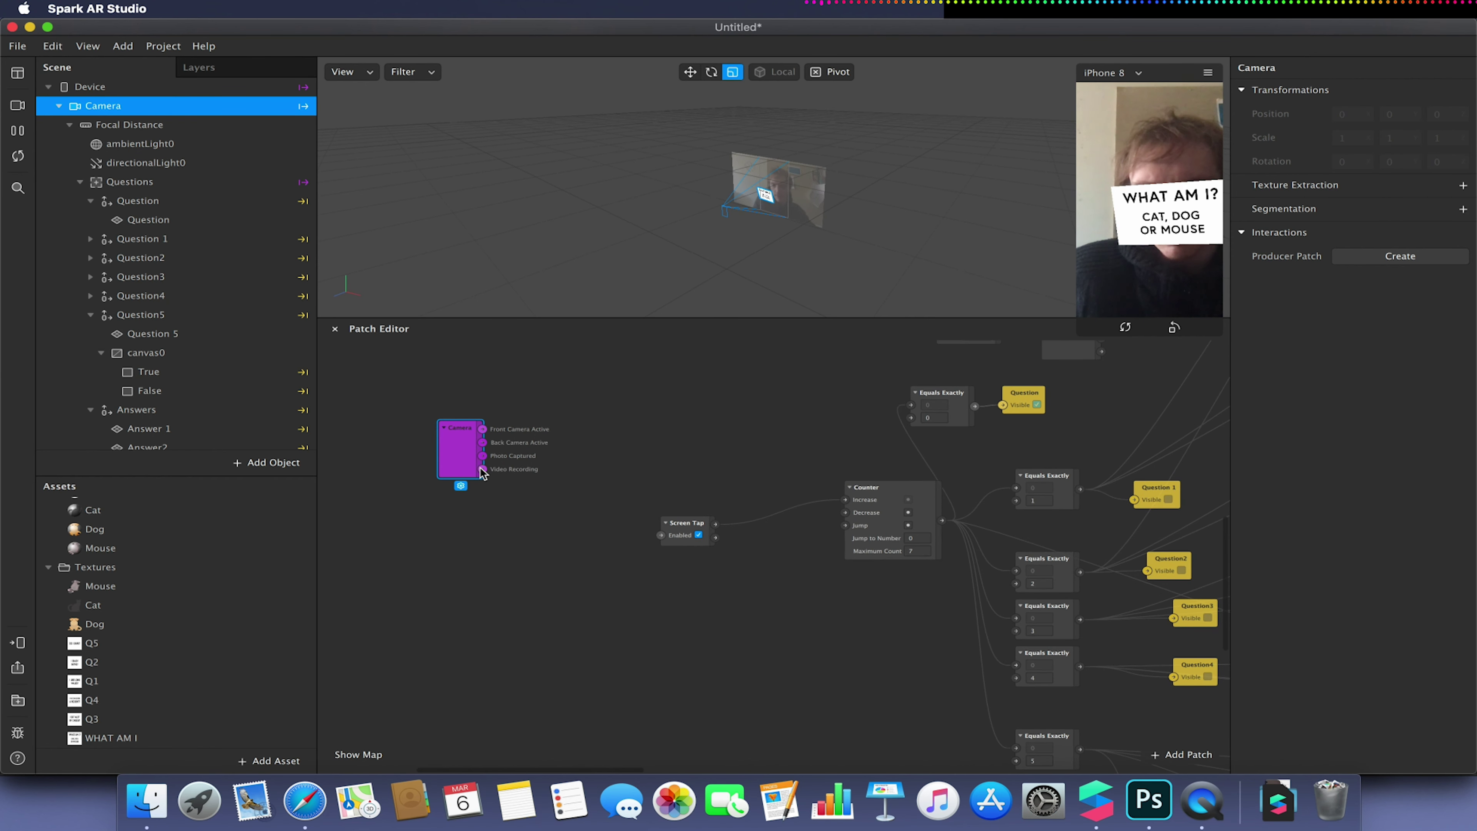
left_click_drag(482, 468, 844, 504)
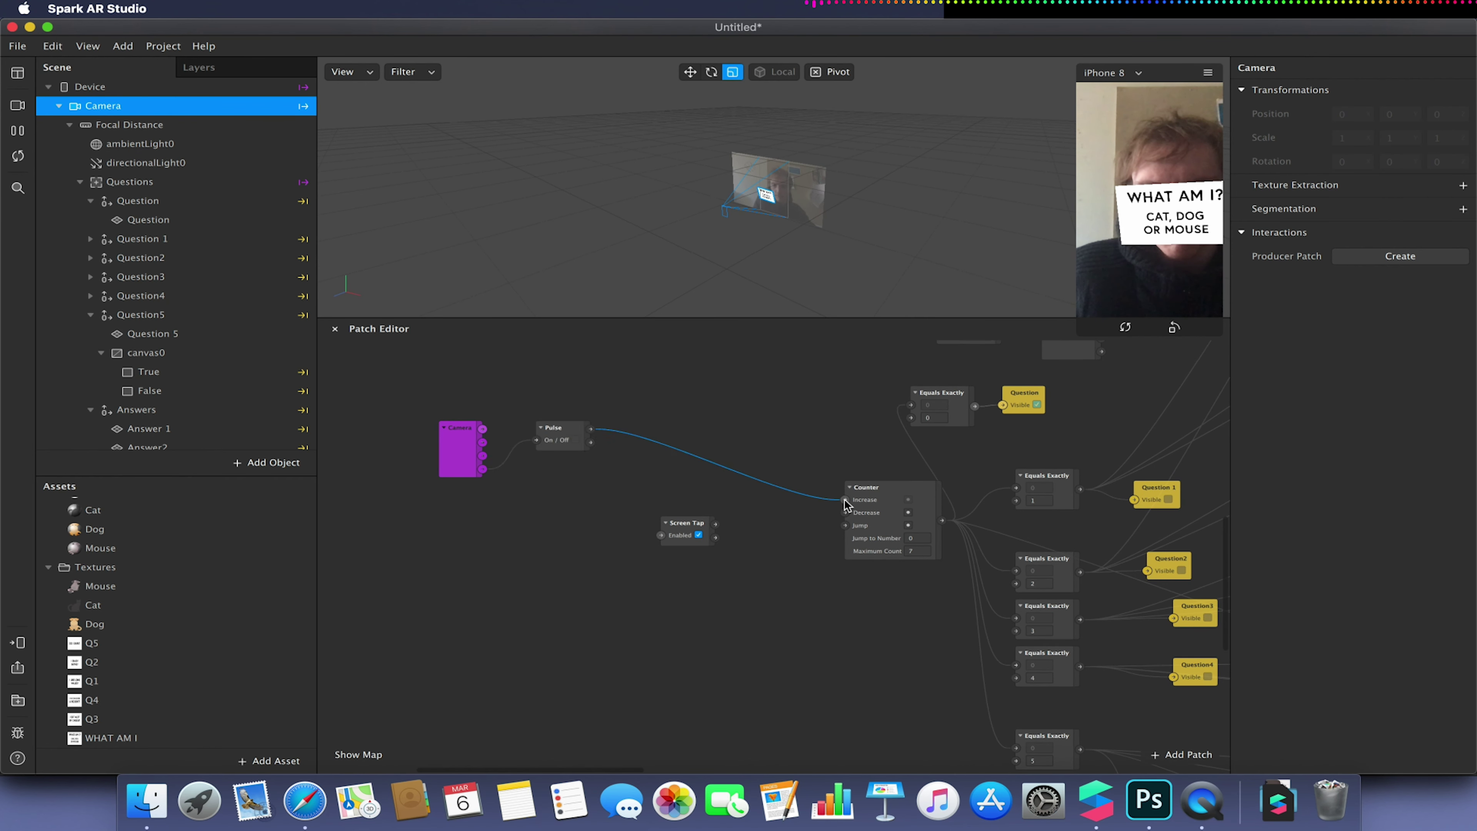
left_click(462, 467)
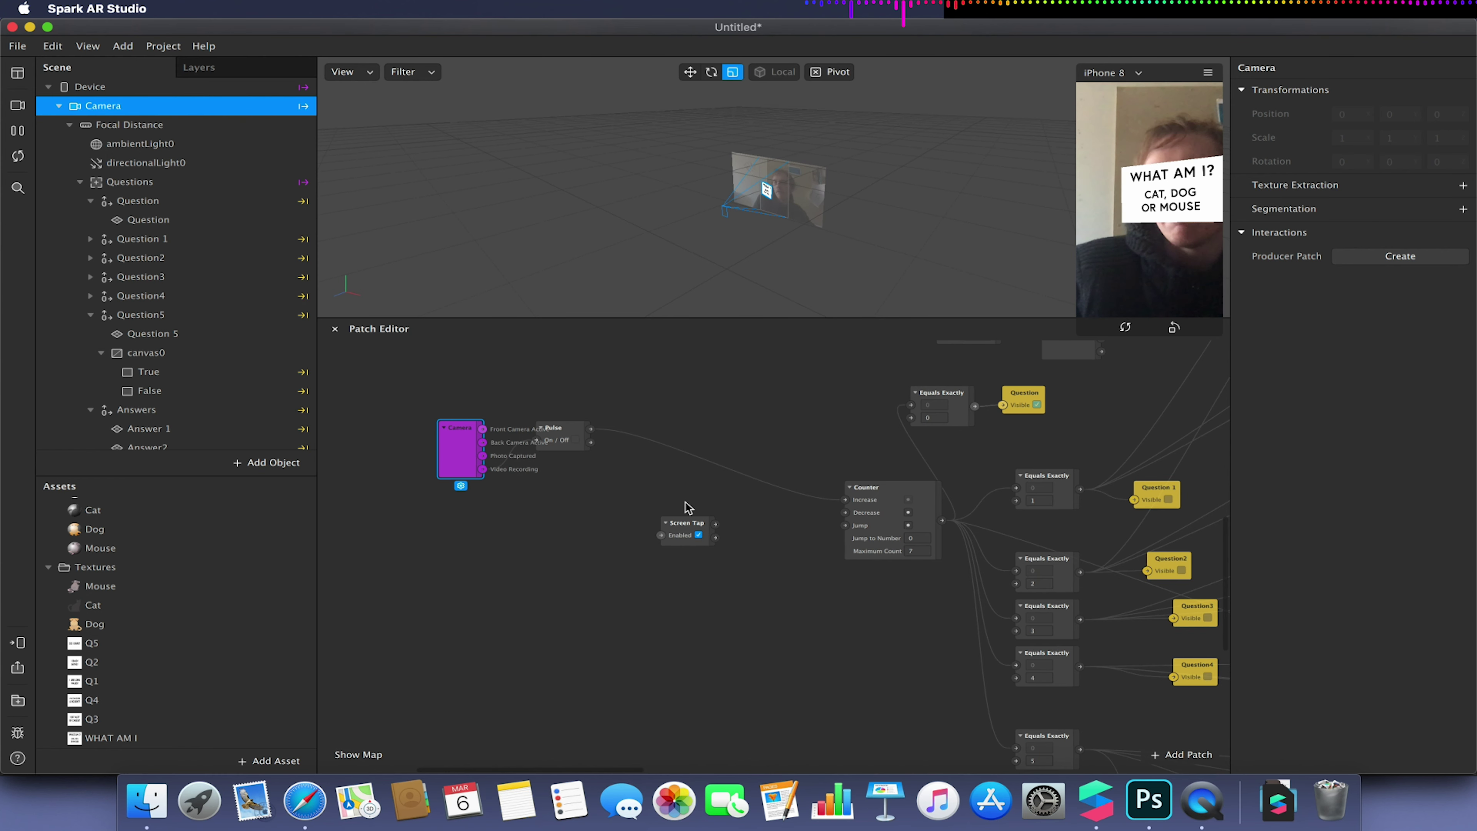
- Replace the old Pulse patch with a new Pulse wired from Camera's Video Recording output
left_click(680, 529)
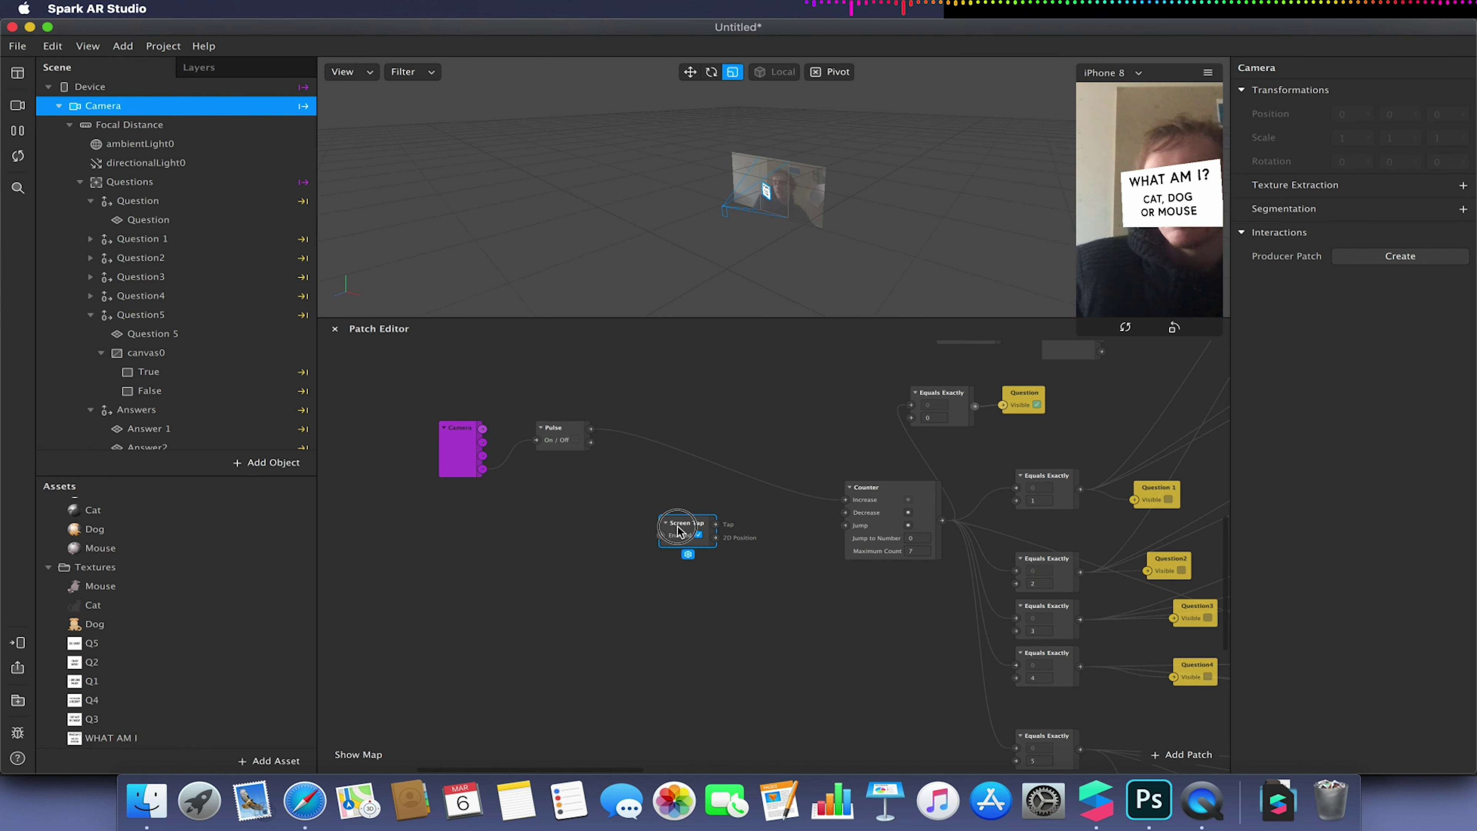
left_click(464, 454)
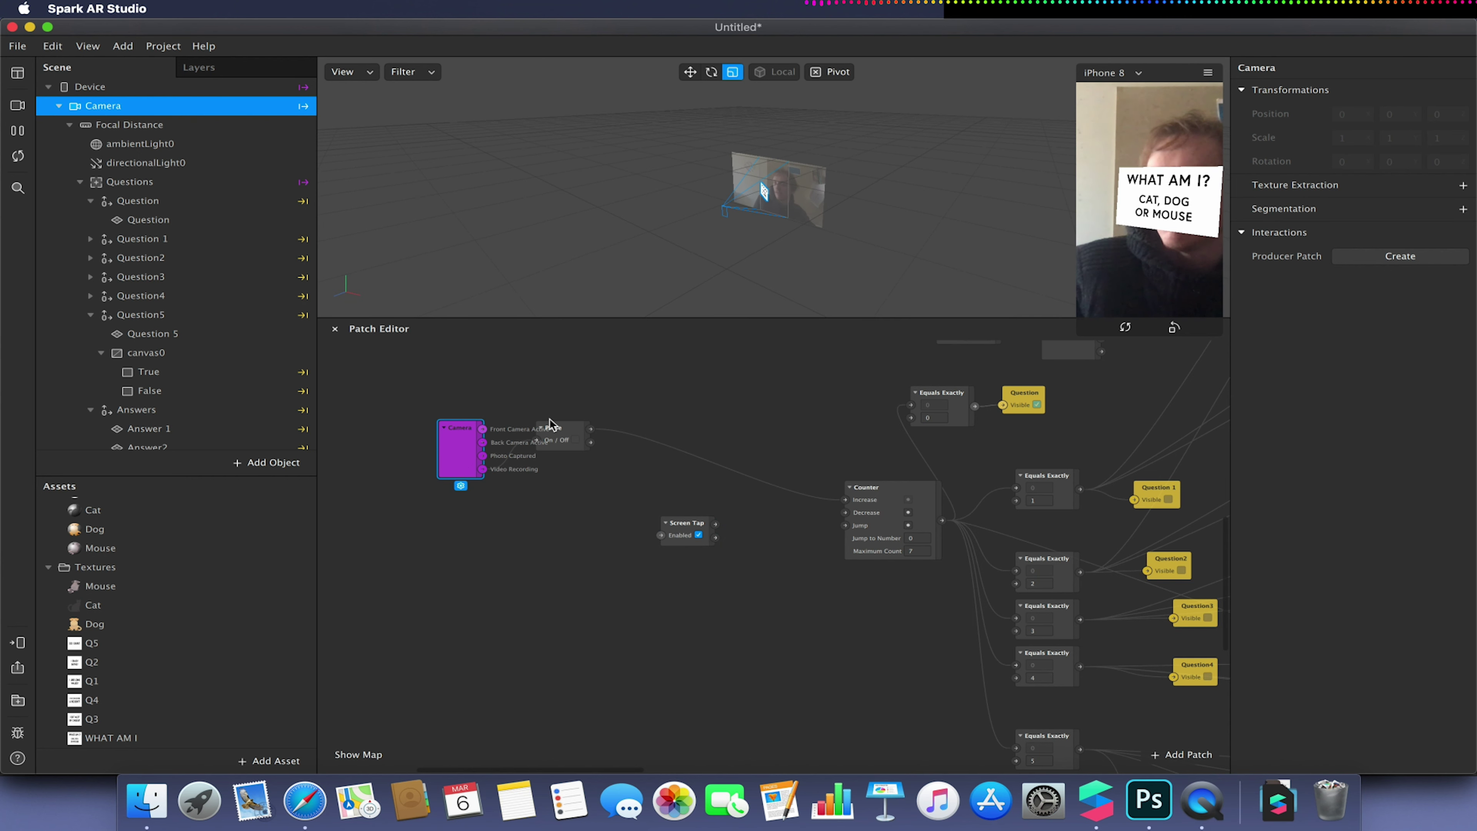
left_click(573, 441)
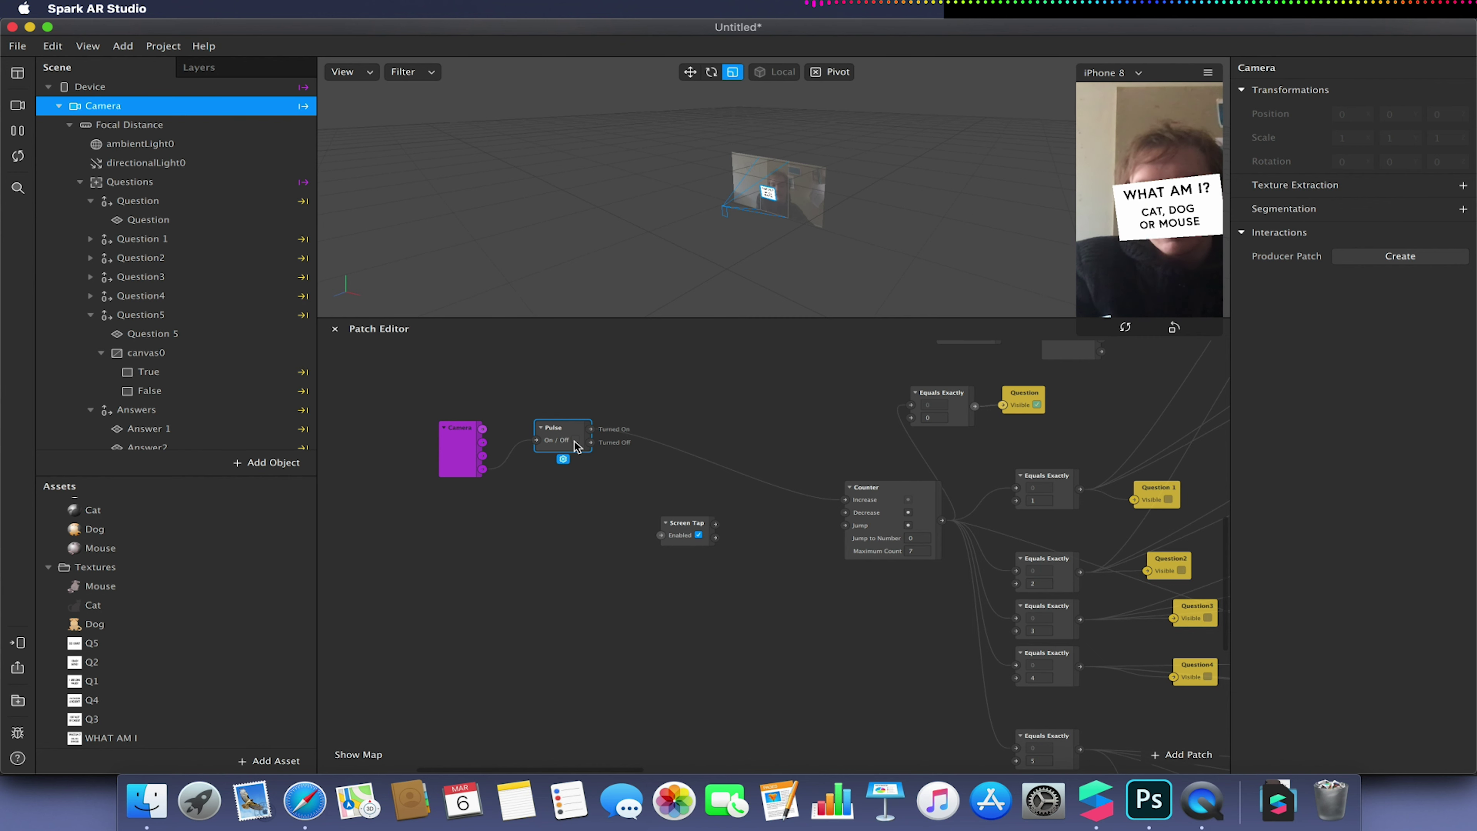
key("BackSpace")
left_click(459, 461)
left_click_drag(458, 461, 470, 461)
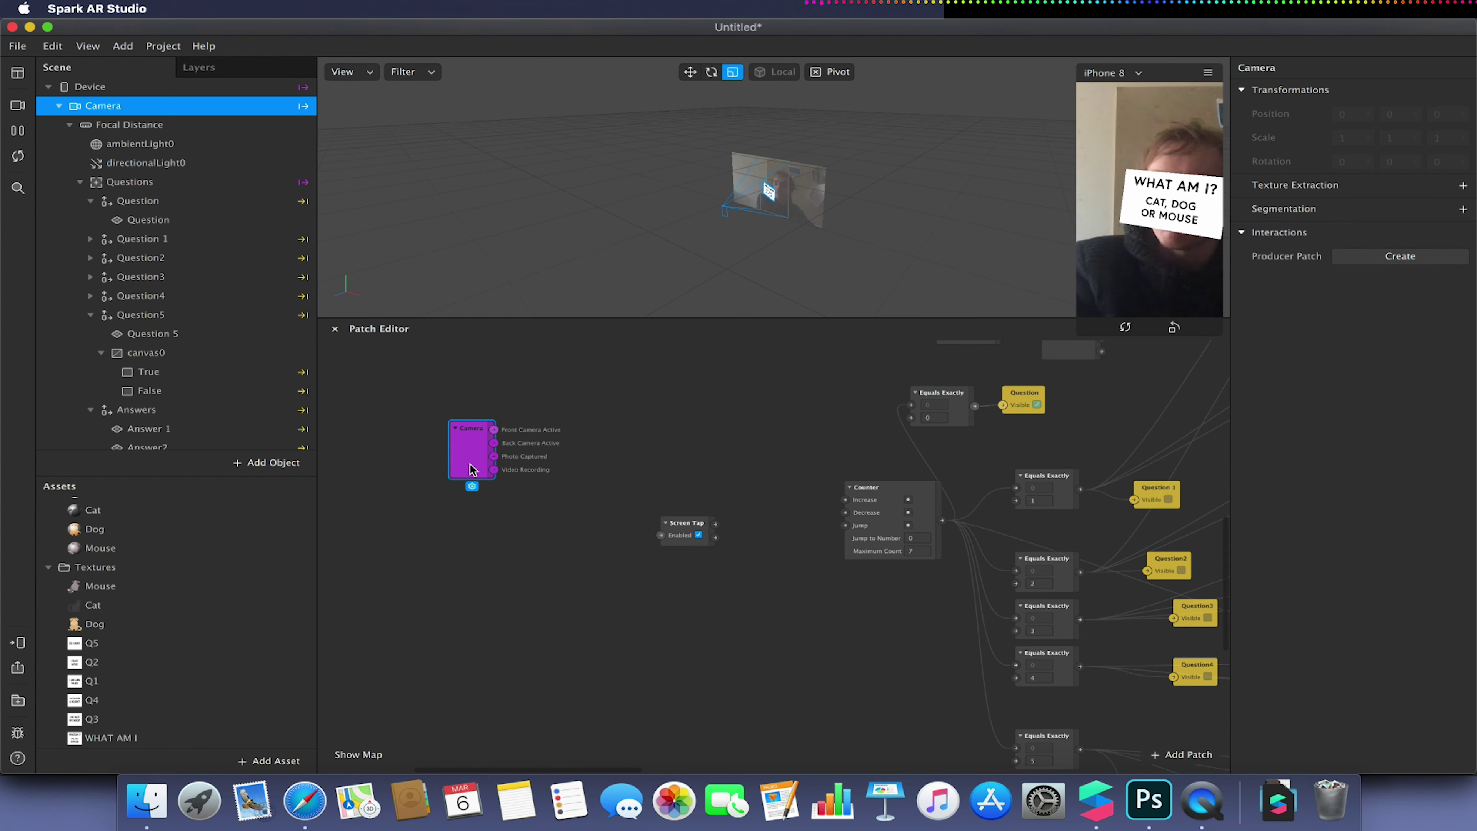
left_click_drag(494, 469, 601, 464)
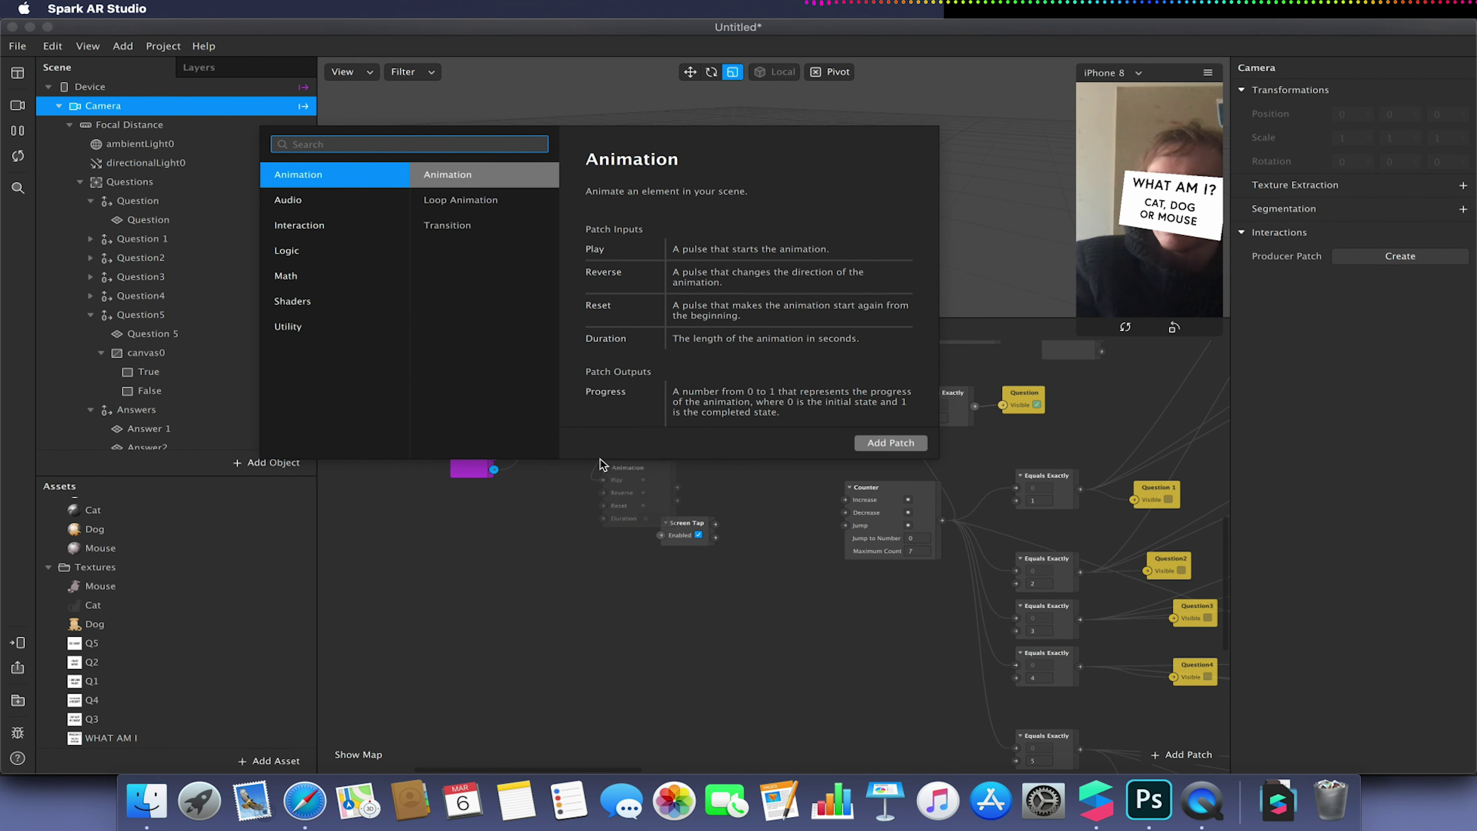
left_click(578, 503)
left_click_drag(501, 470, 596, 475)
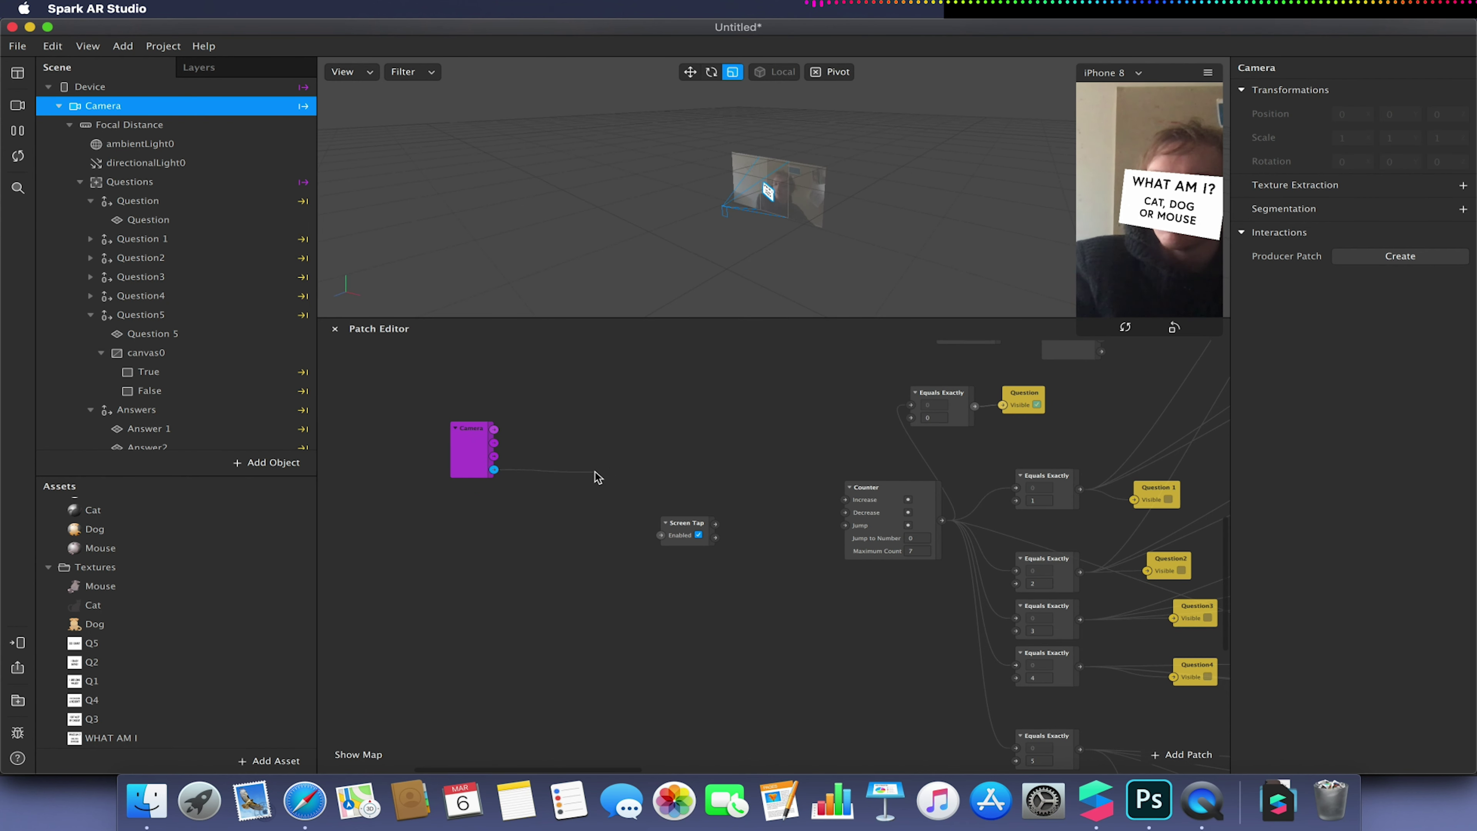
type("pulse")
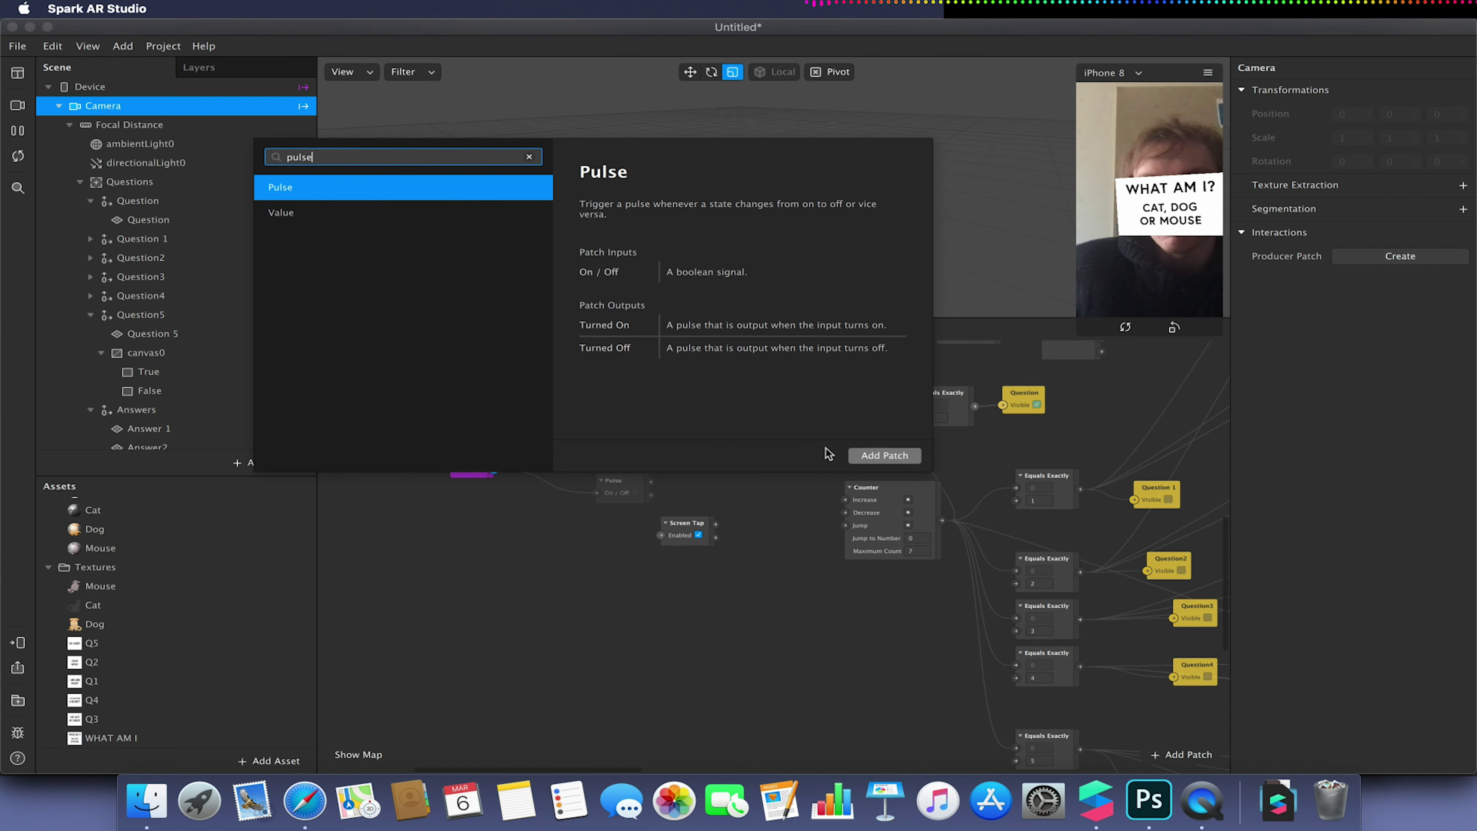
left_click(853, 455)
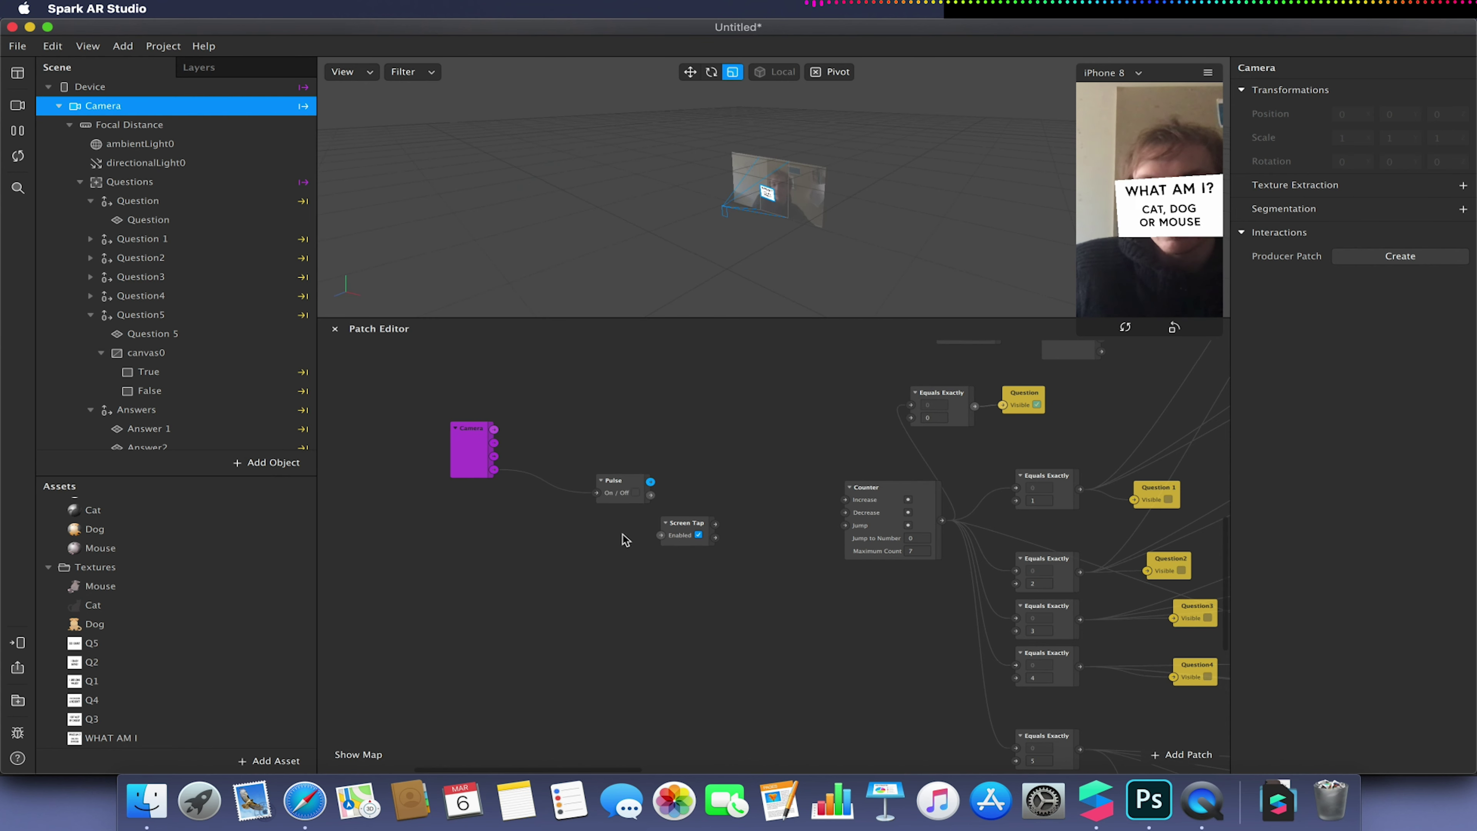
- Add a Runtime patch feeding a new Offset patch, and tidy the Screen Tap patch's position
right_click(418, 628)
type("runti")
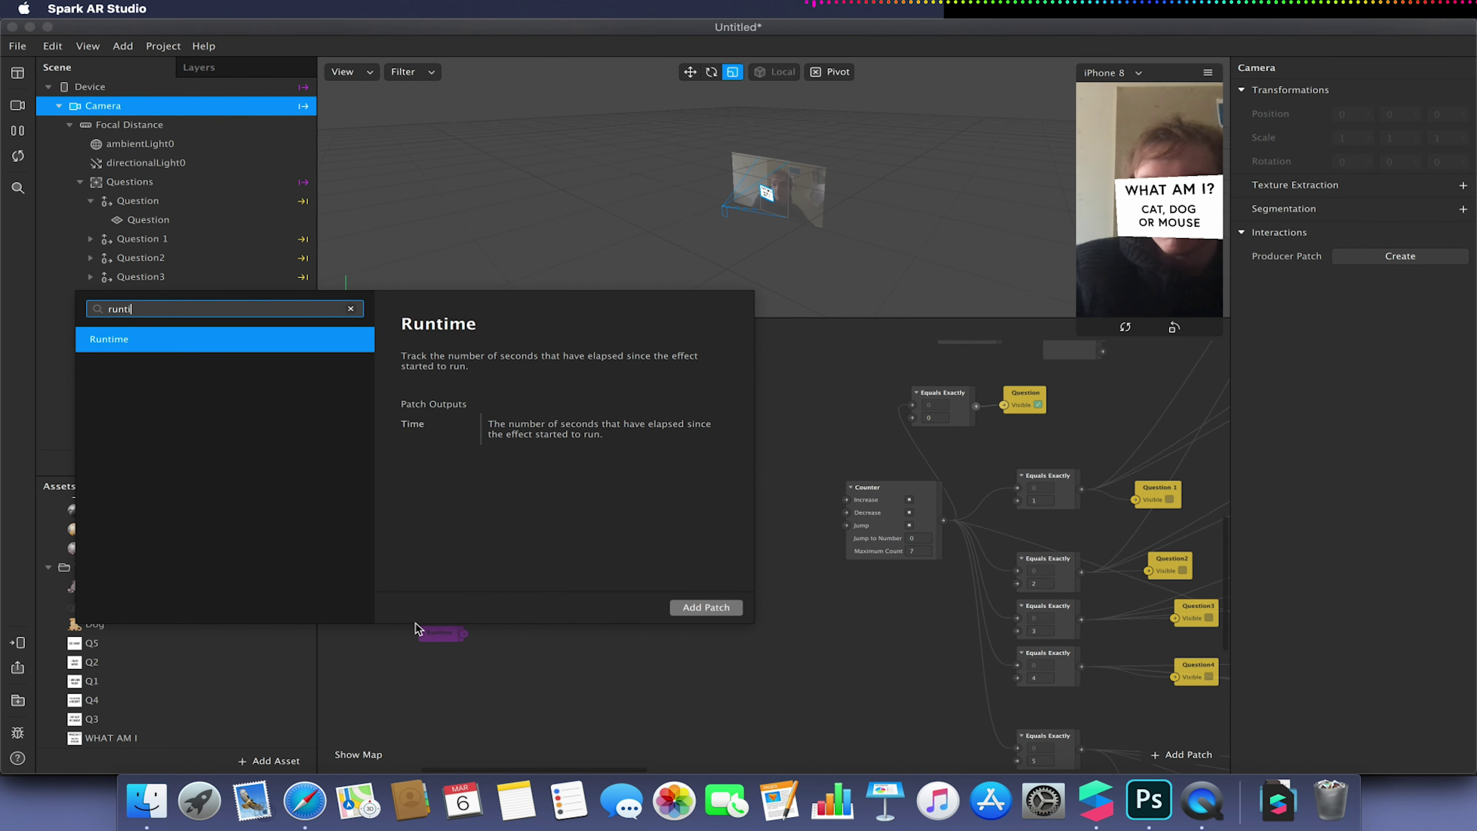
left_click(677, 608)
left_click_drag(464, 634, 519, 640)
type("offset")
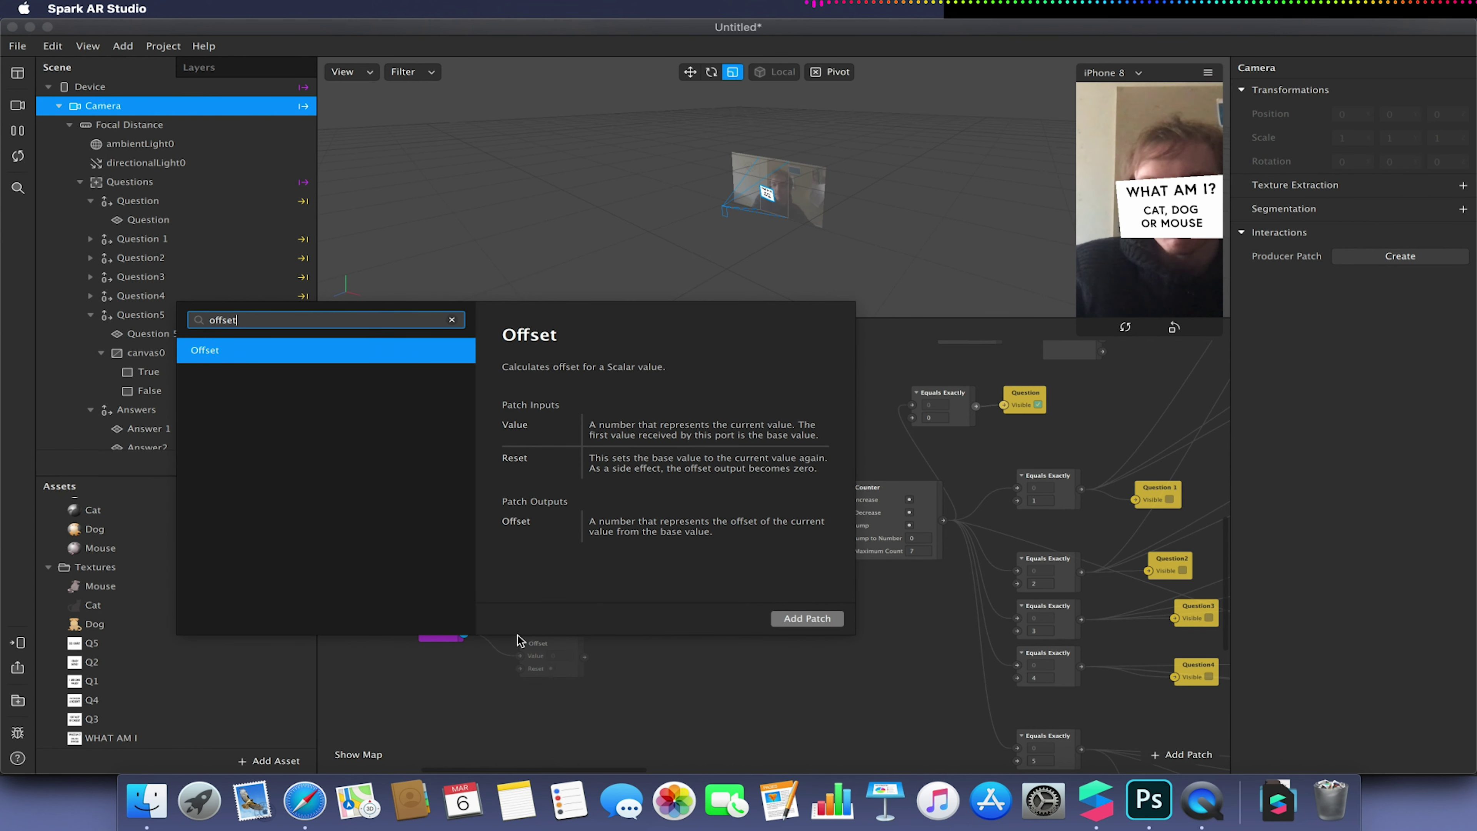
left_click(807, 617)
left_click_drag(567, 646, 559, 615)
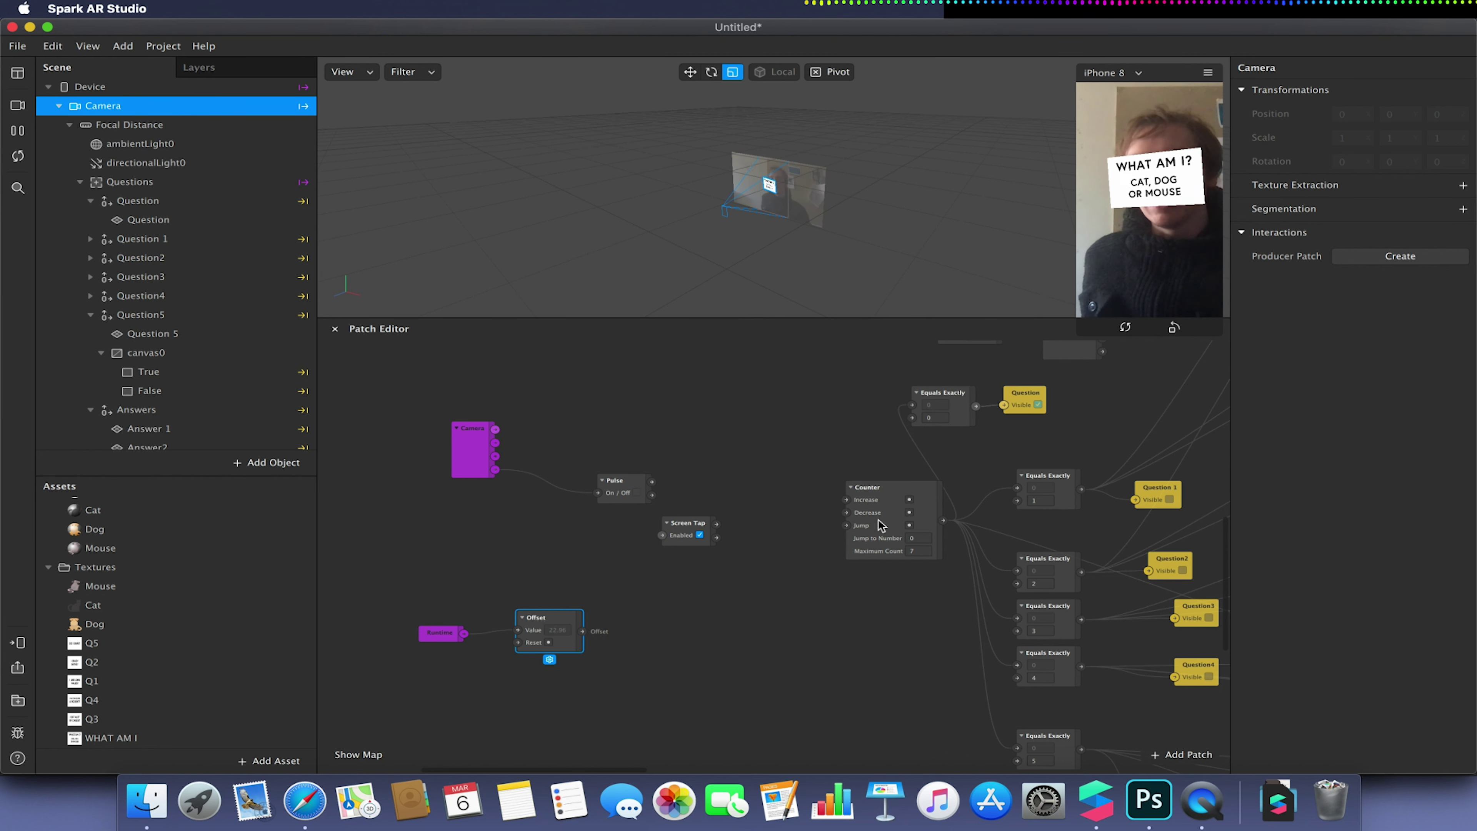
left_click_drag(706, 530, 539, 546)
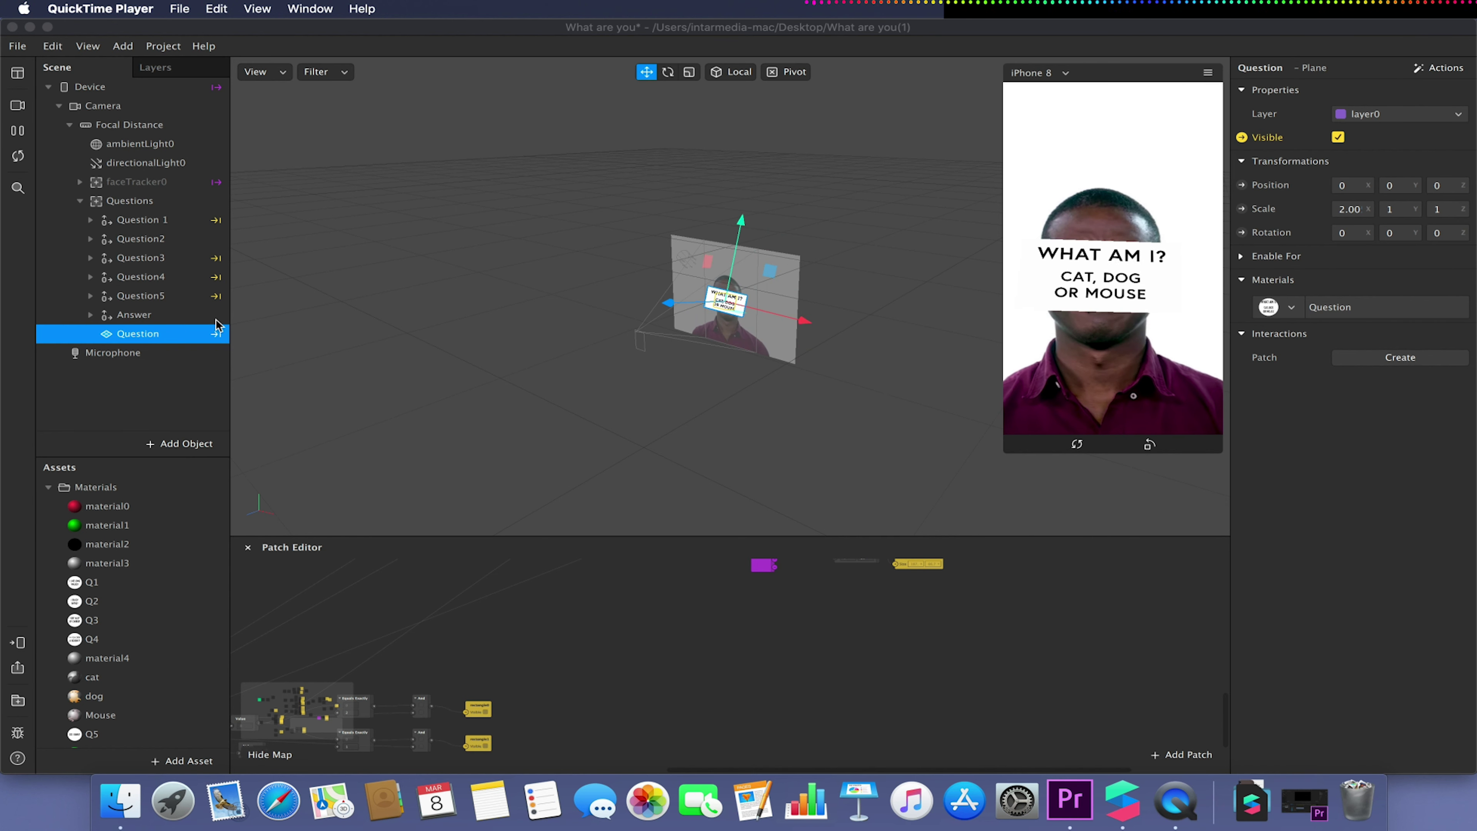
- Pin the Question plane with Position On Face > Forehead, then arrange the generated face-tracking patches
left_click(1452, 70)
left_click(1452, 70)
mouse_move(1384, 83)
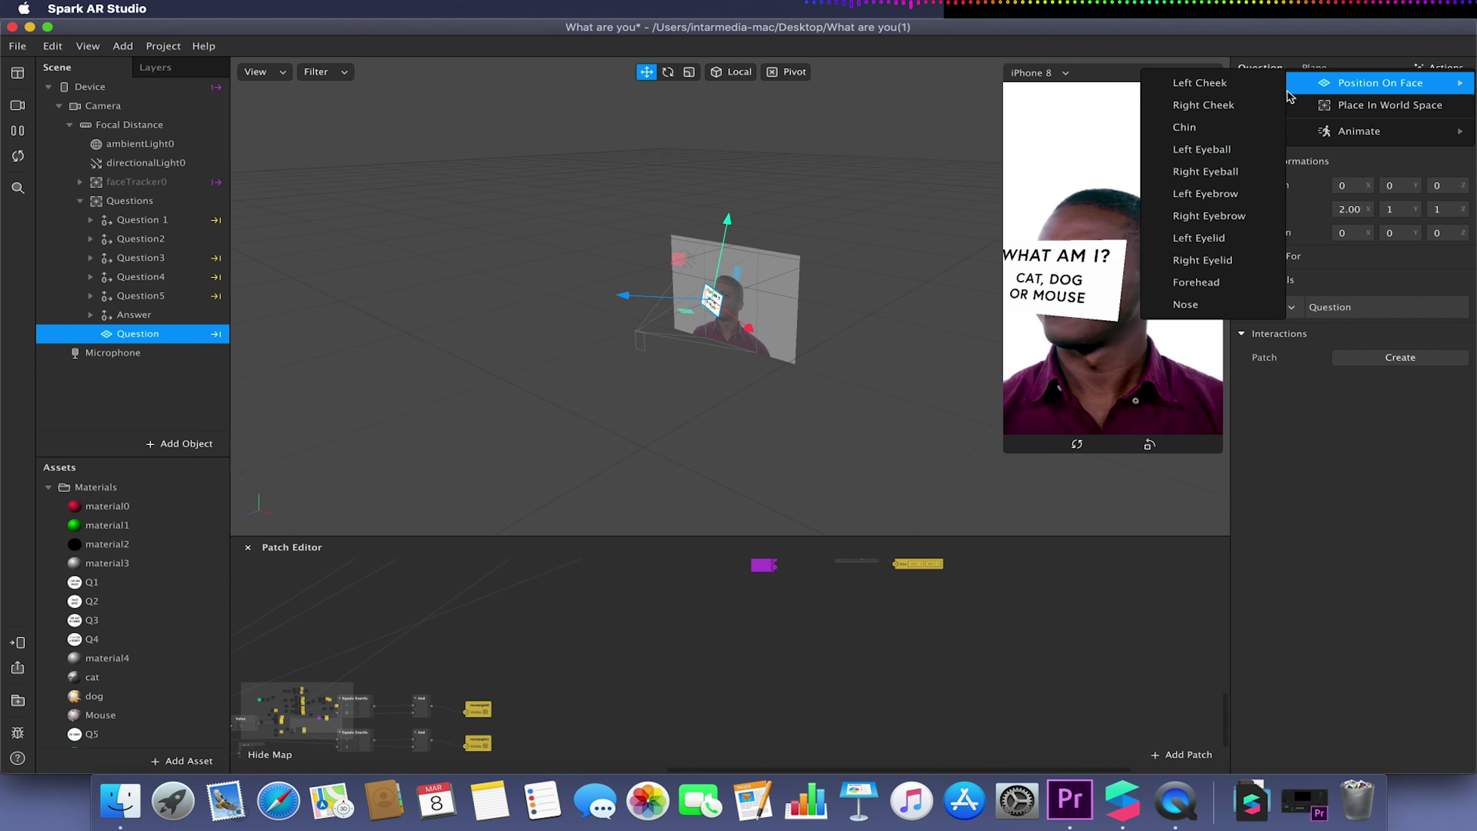
left_click(1198, 282)
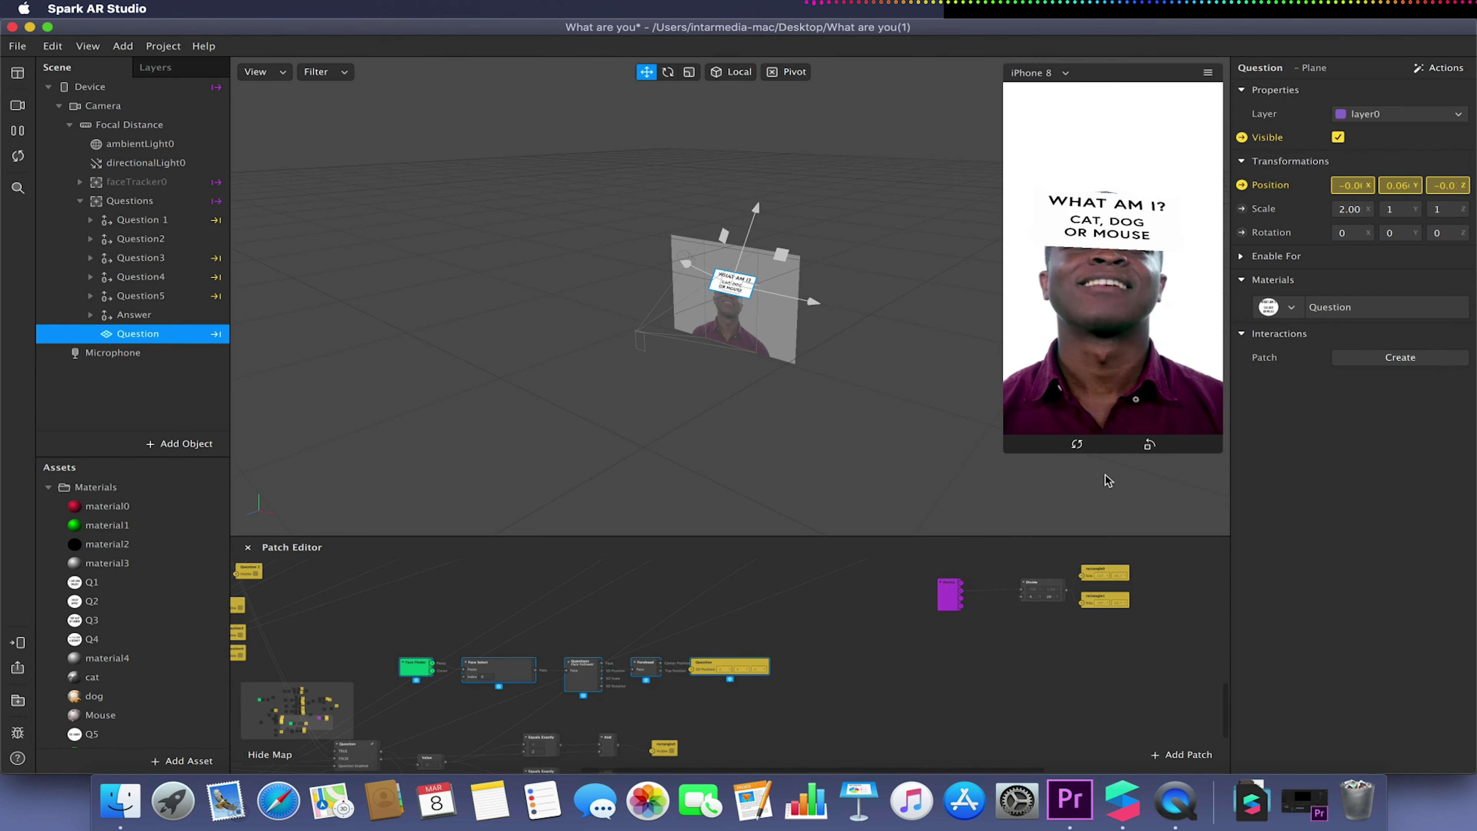
left_click_drag(499, 676, 882, 710)
scroll(957, 660, "right", 10)
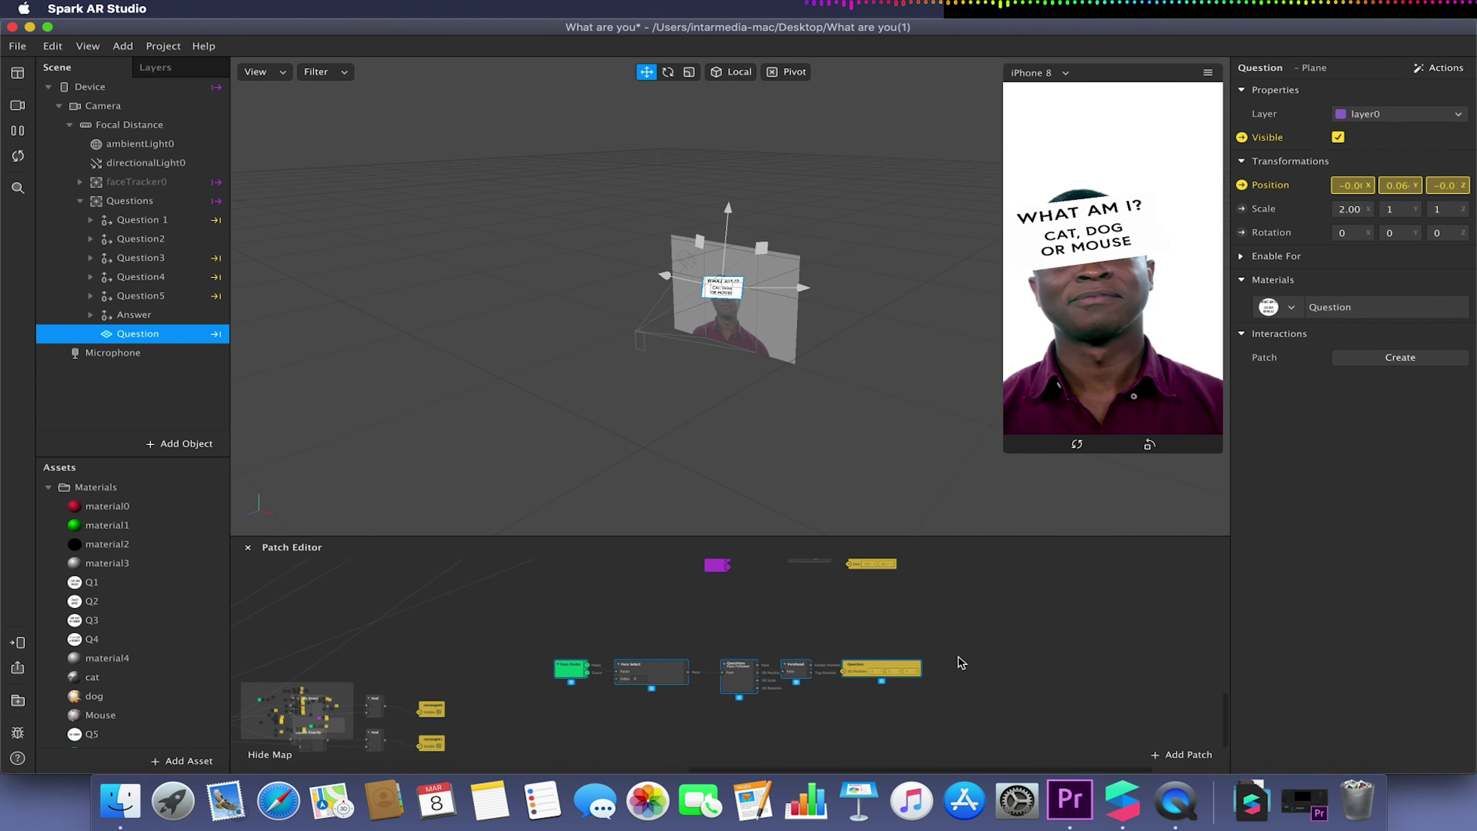
scroll(961, 662, "up", 8)
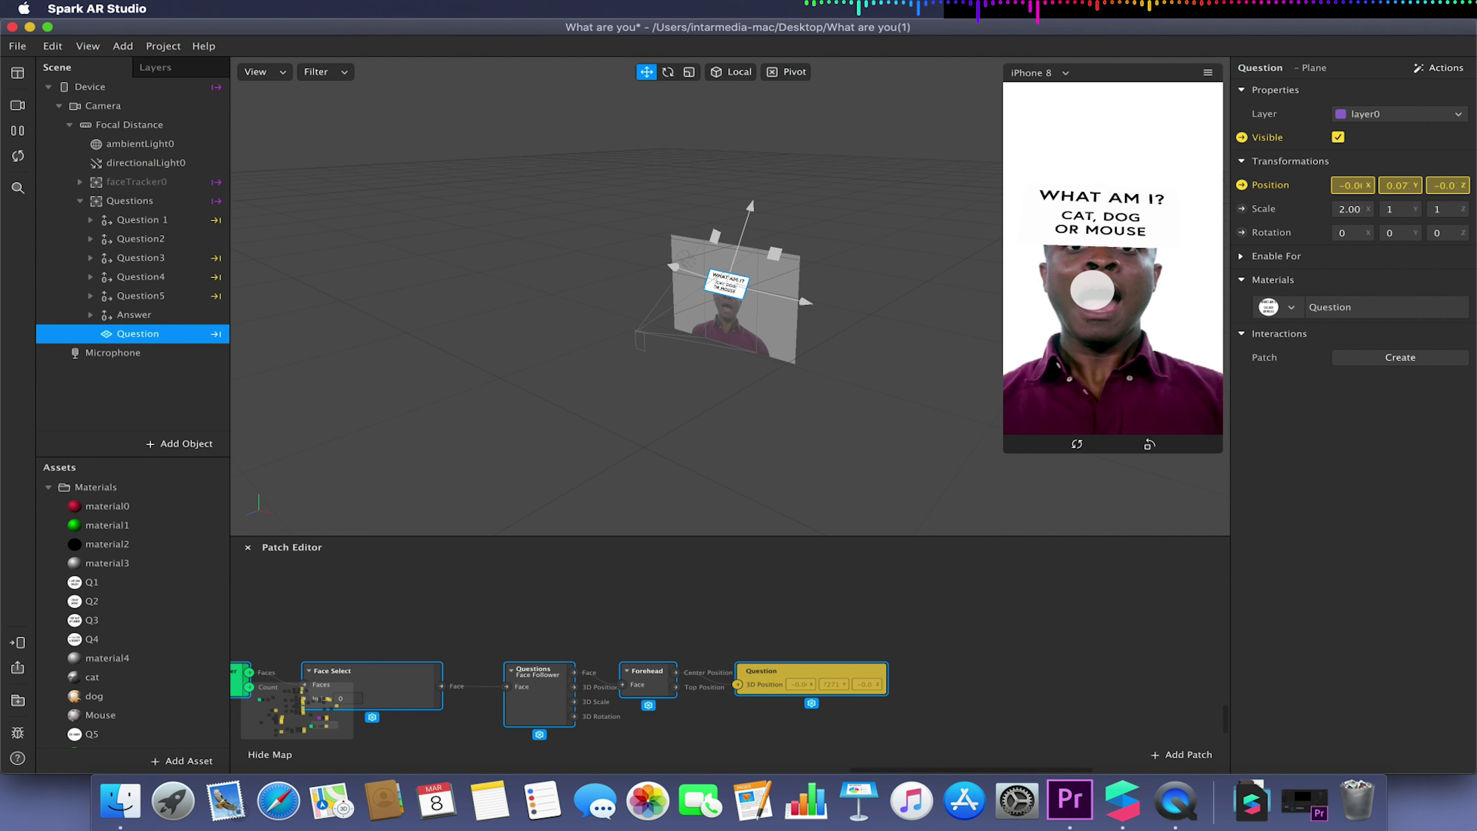
- Insert a Vector 3 Add patch after Forehead's Center Position, feeding Question's 3D Position
scroll(889, 652, "left", 5)
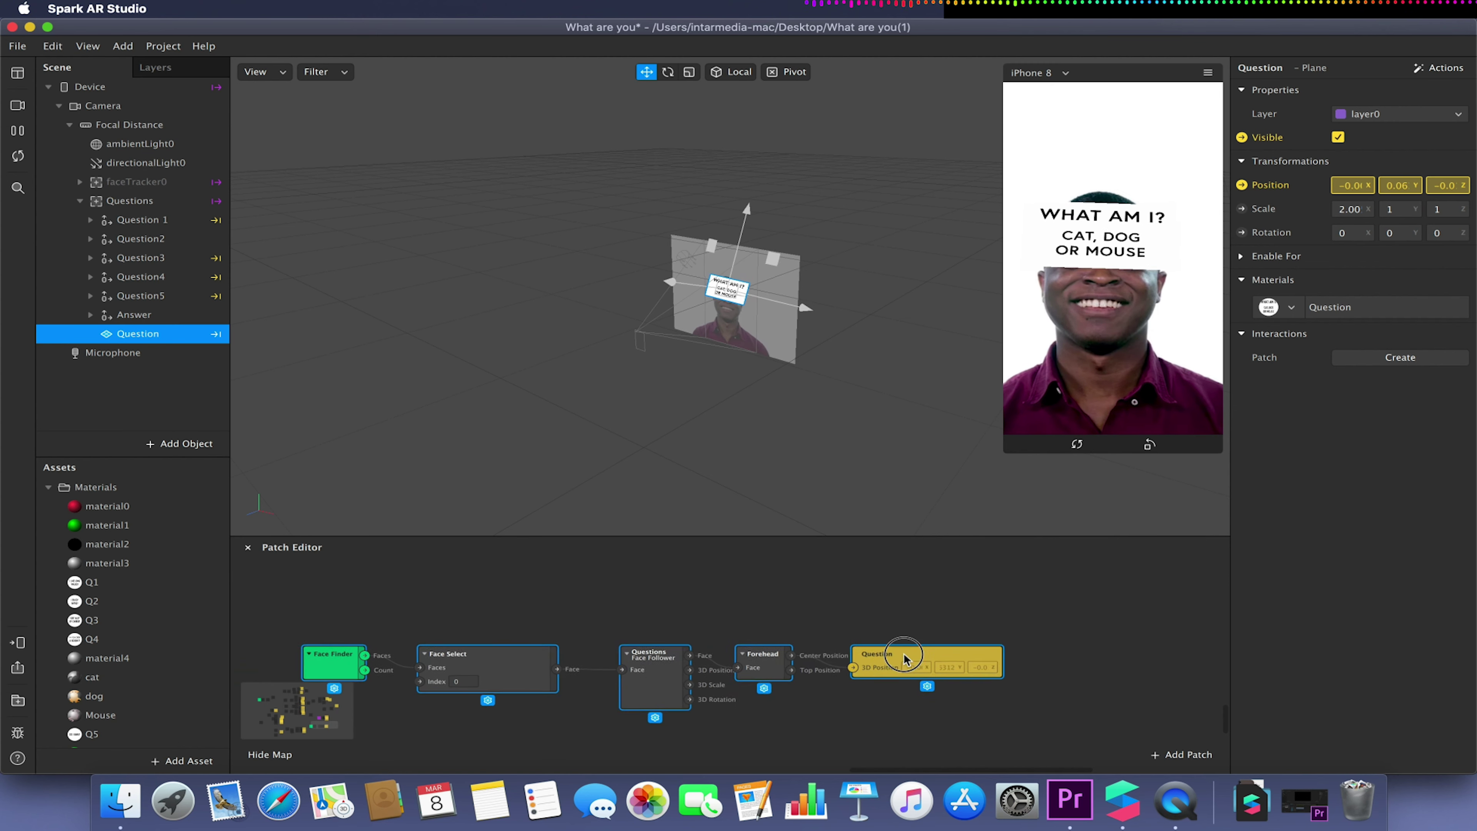
left_click(928, 612)
left_click_drag(879, 669, 1021, 591)
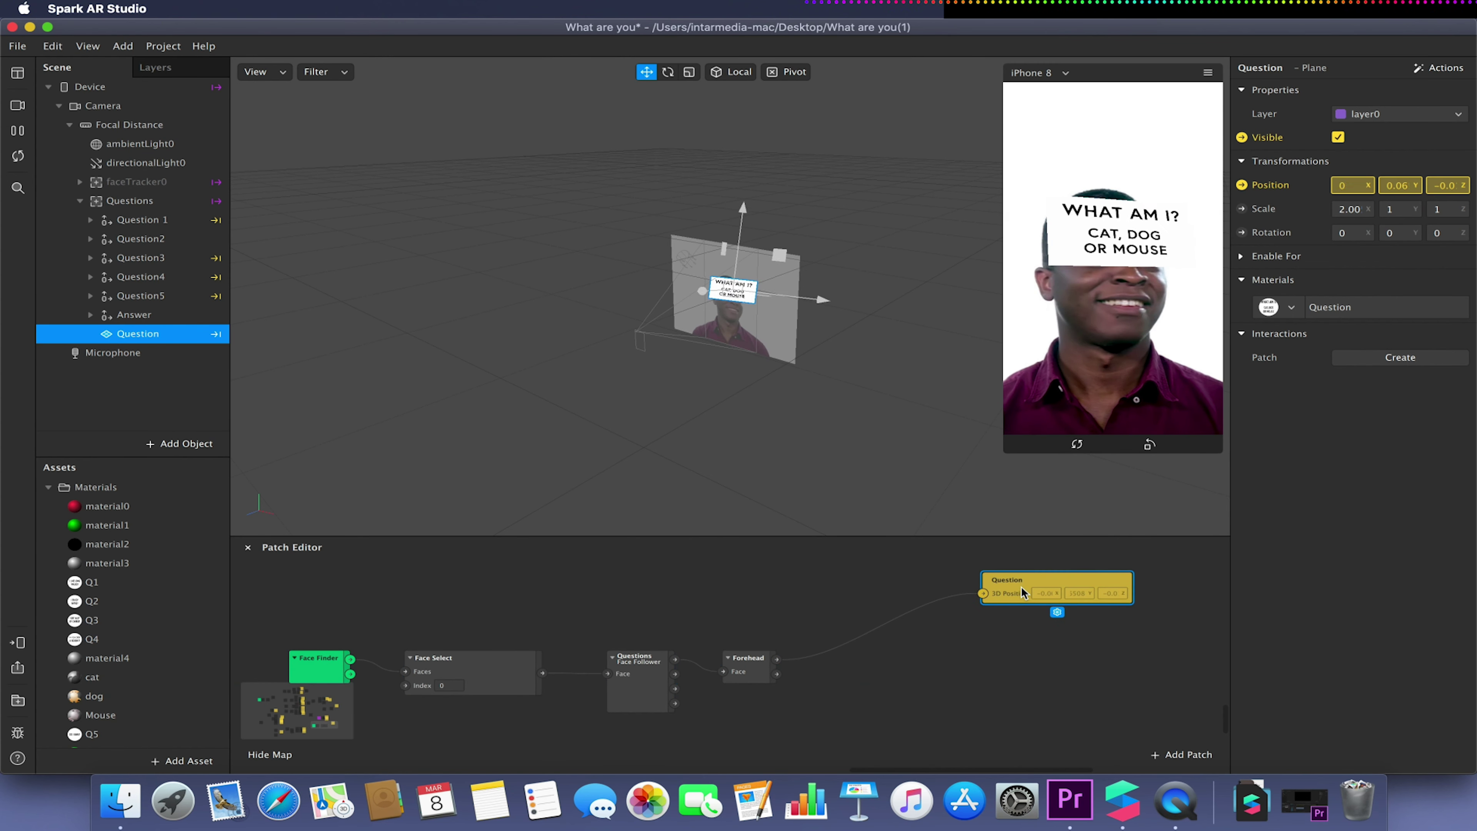
left_click(758, 663)
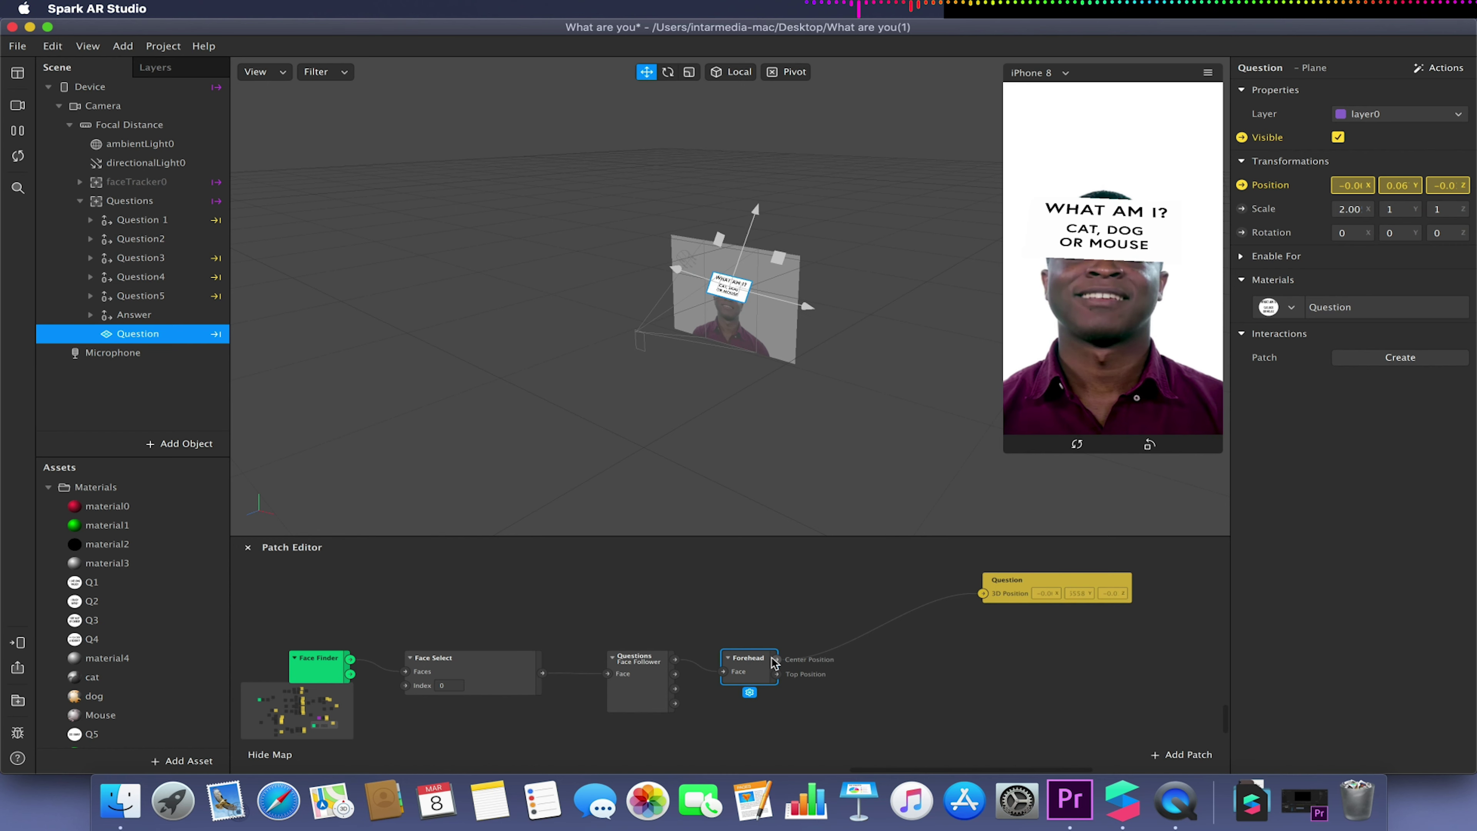
left_click_drag(776, 659, 872, 675)
type("add")
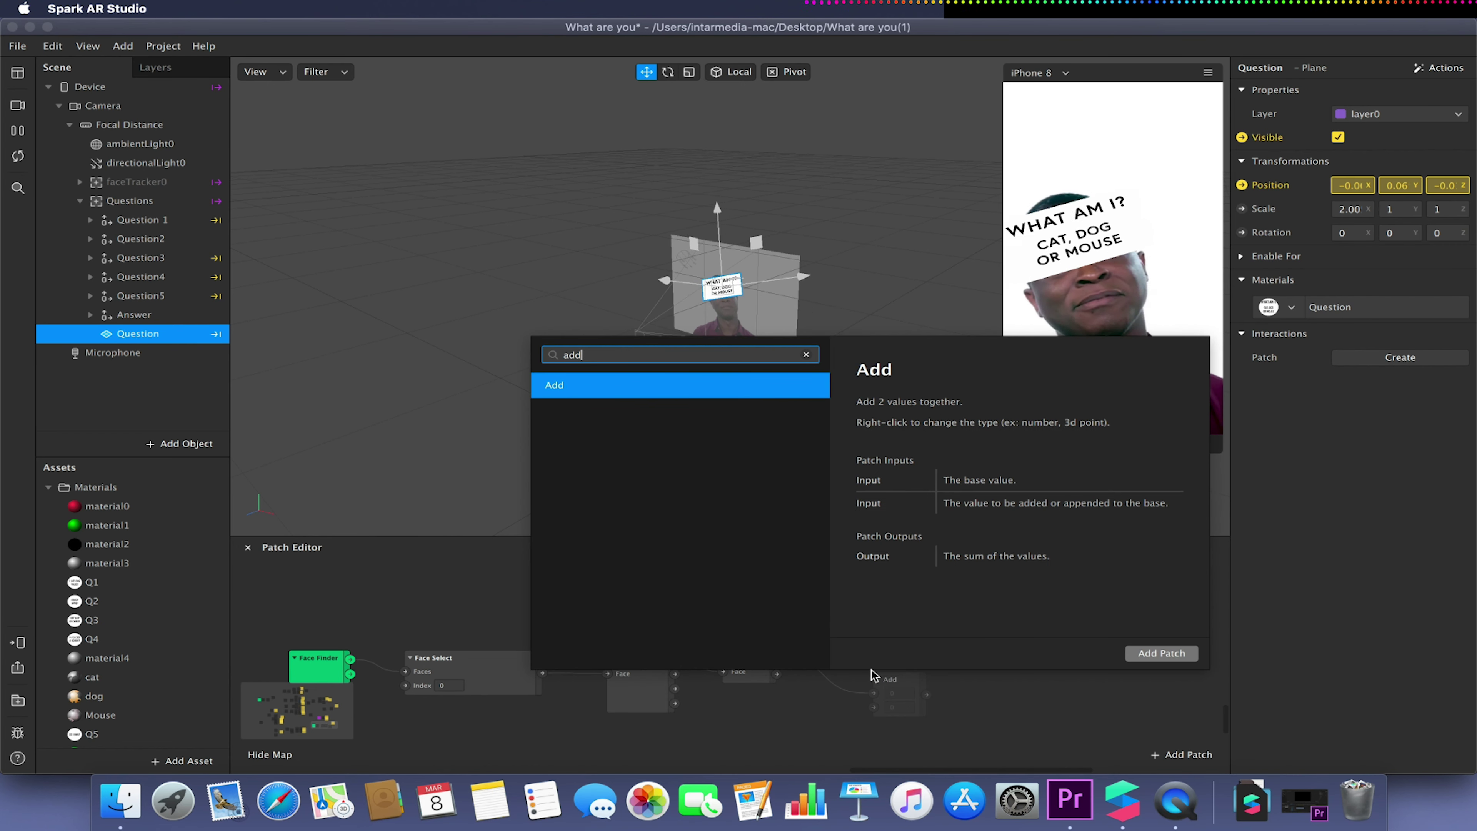
left_click(1157, 653)
left_click(898, 680)
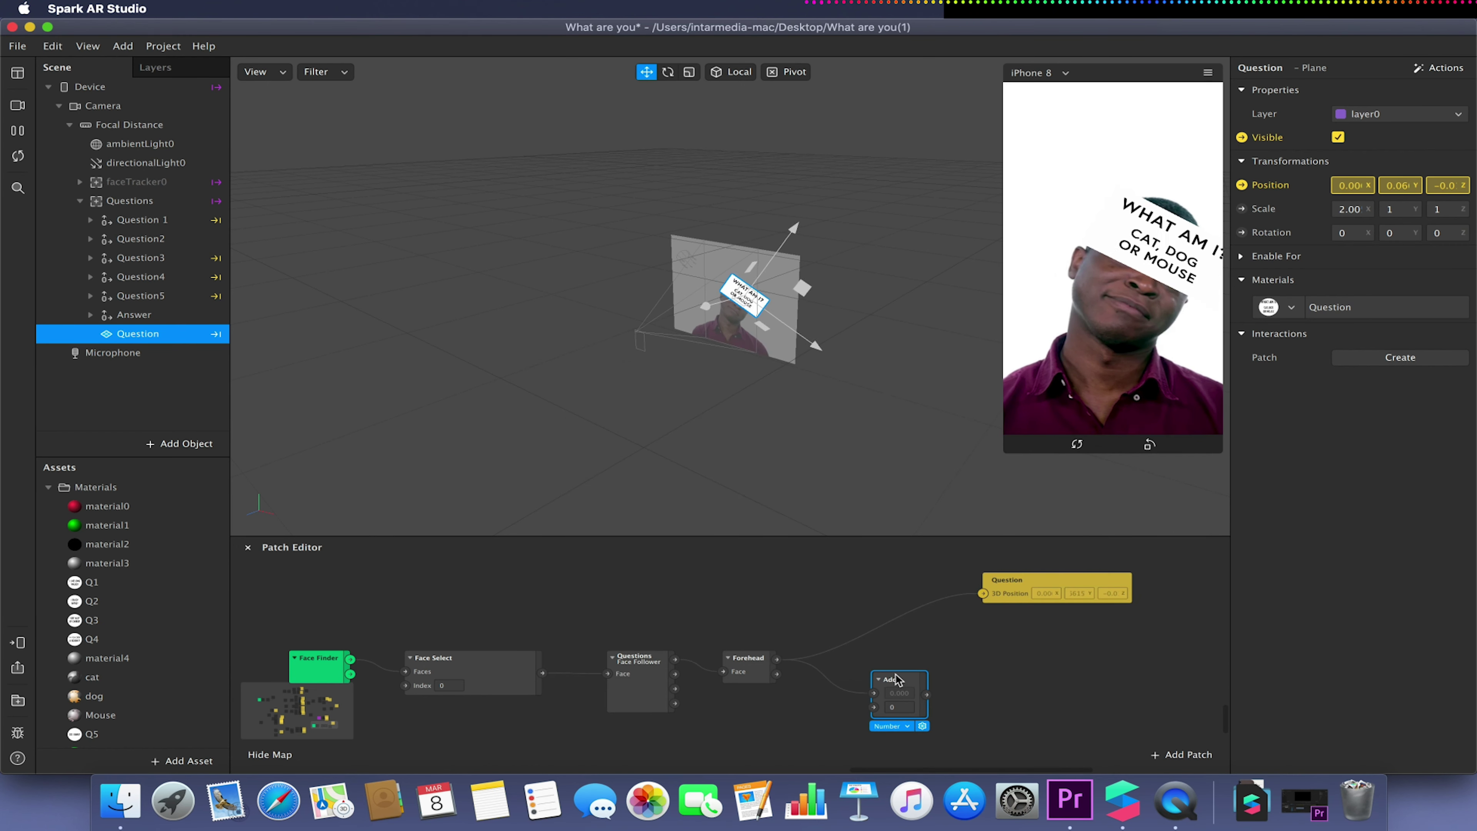
left_click(890, 727)
left_click(914, 730)
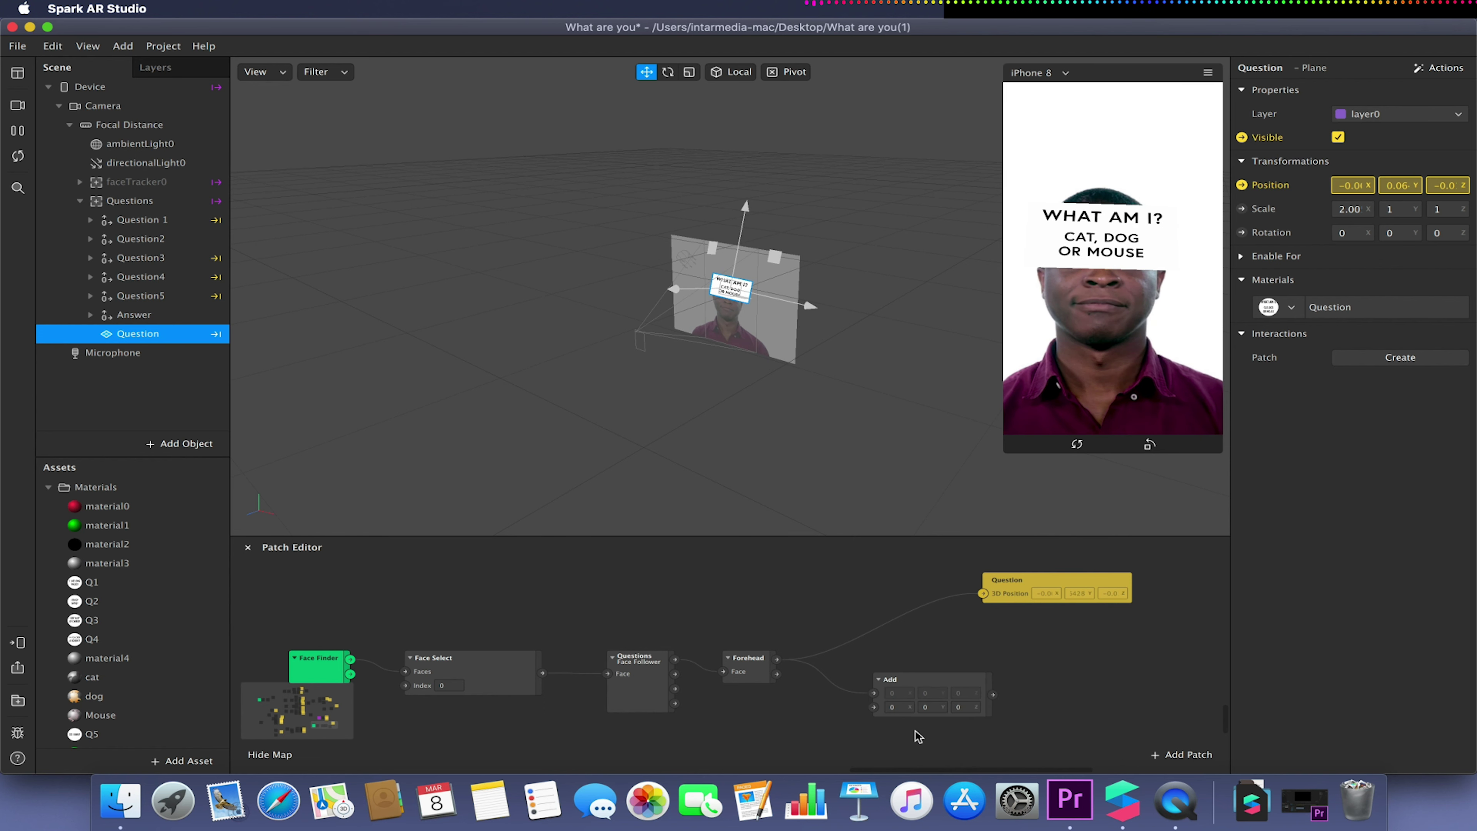
left_click_drag(991, 696, 1056, 605)
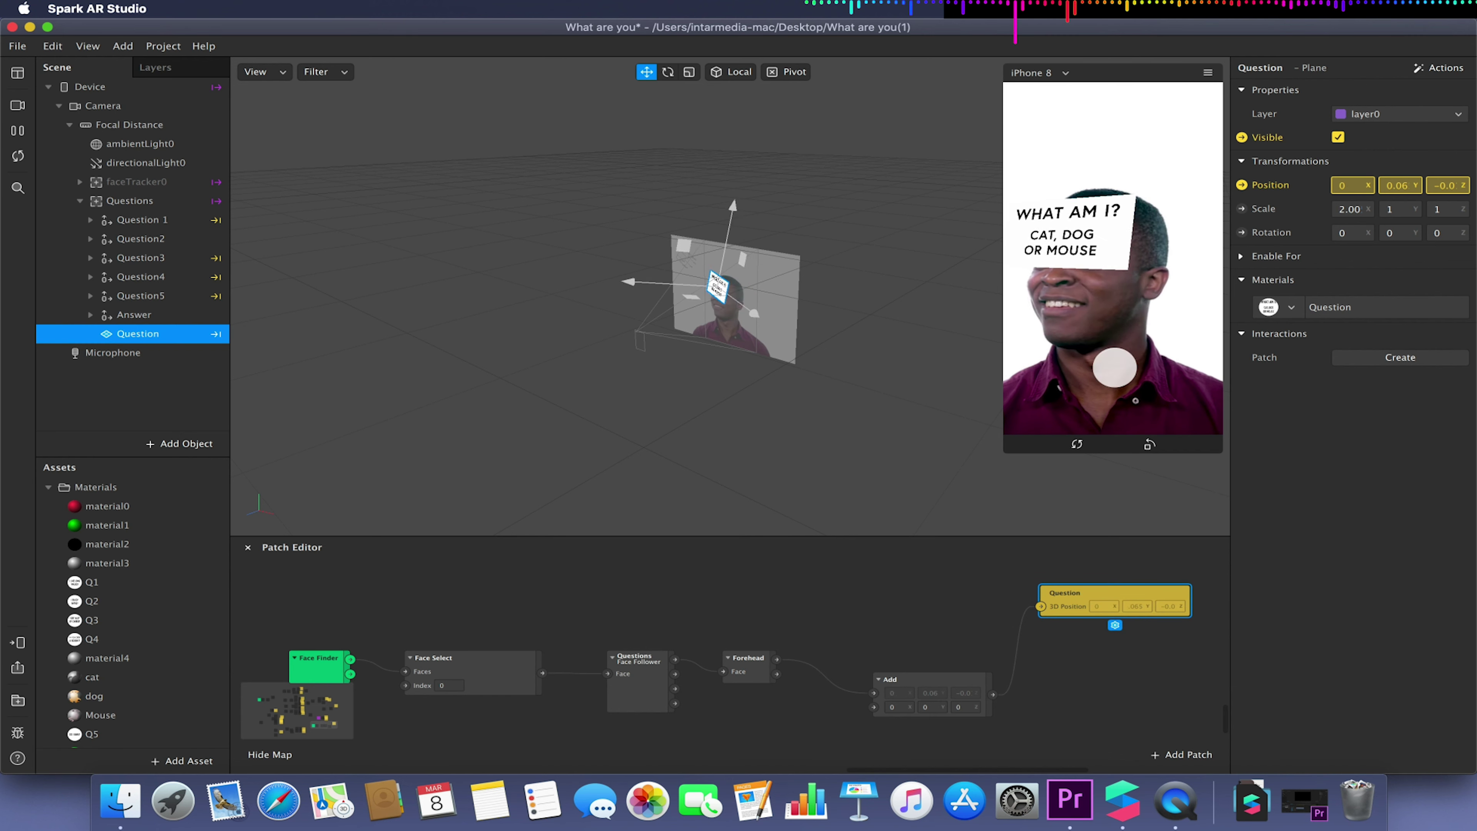
- Set the Add patch's Y offset to 0.1, after first trying 0.5
left_click(928, 707)
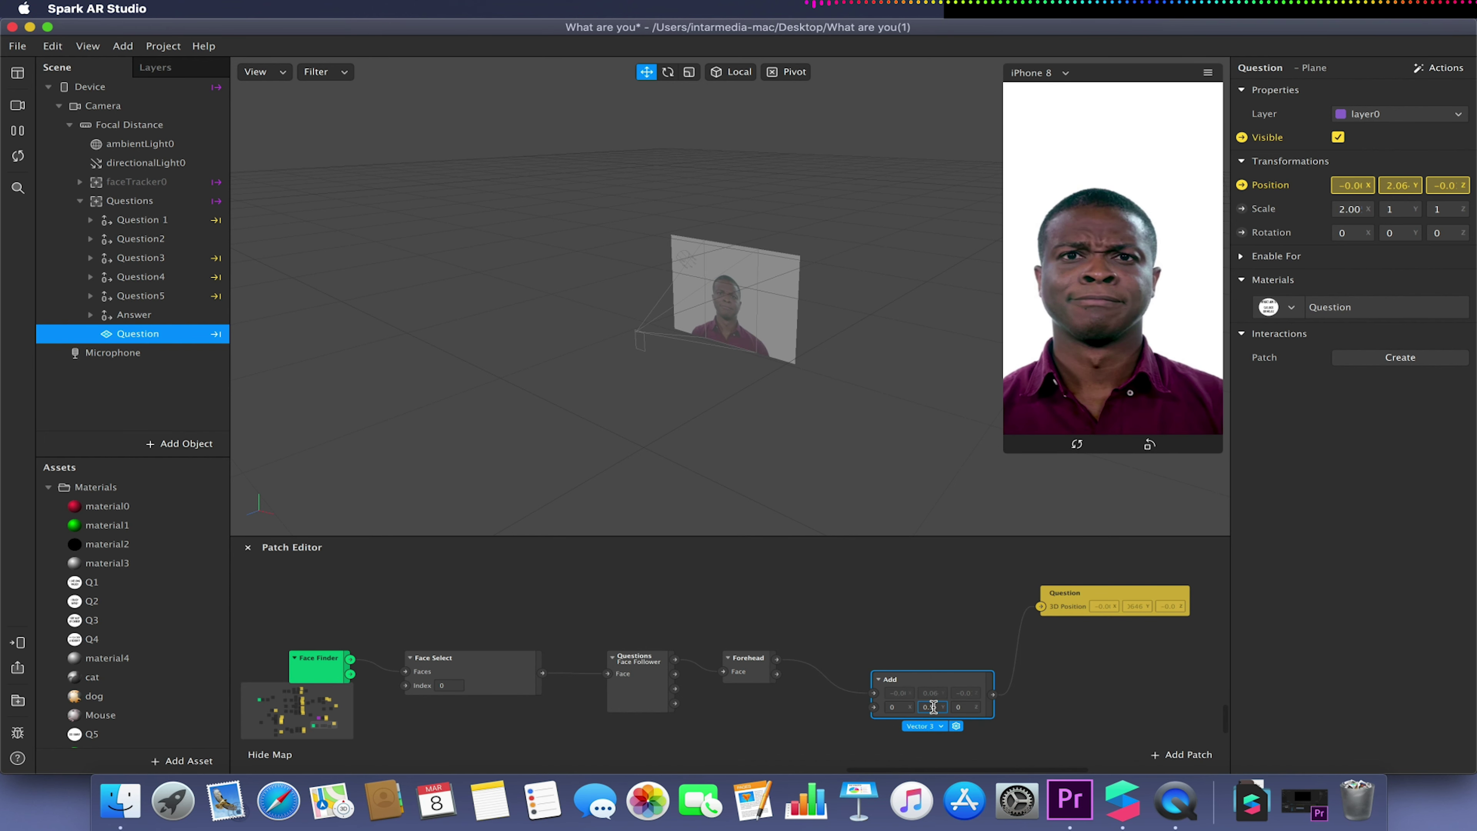
type("0.5")
key("Return")
left_click(933, 706)
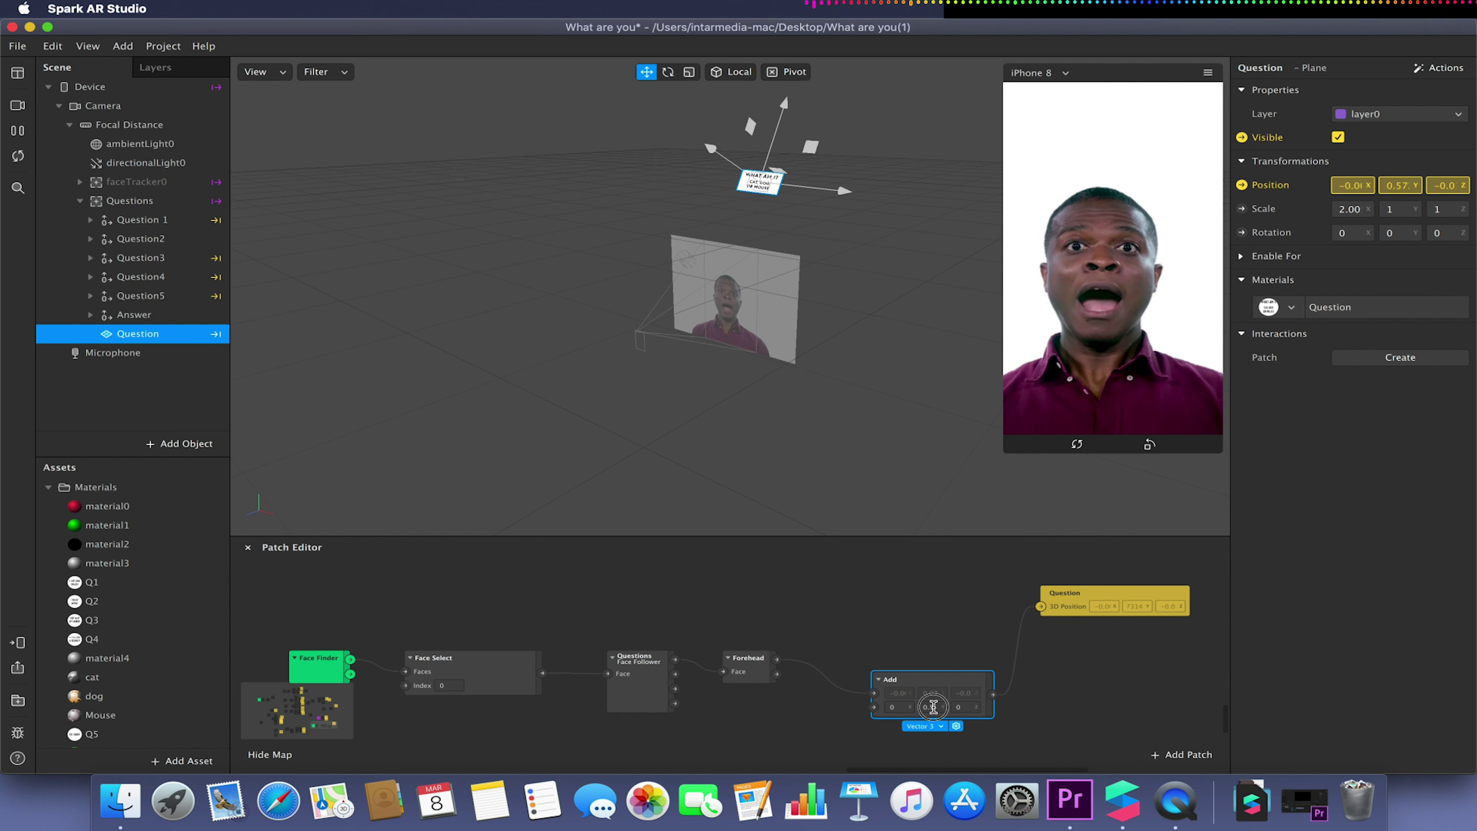
type("0.1")
key("Return")
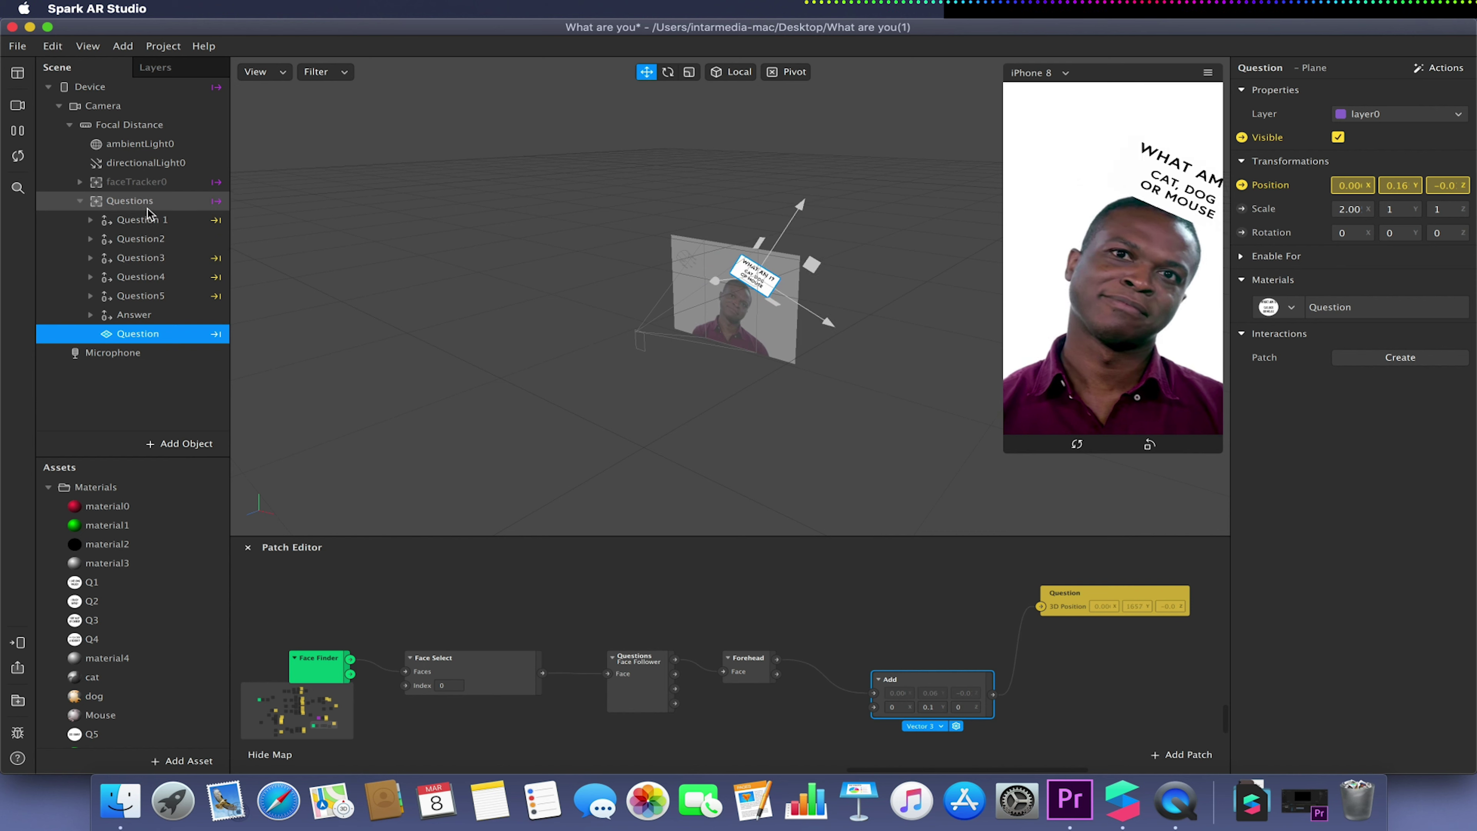
- Drive Question 1 and Question2 positions from the Add output, discarding a stray visibility patch
left_click(135, 222)
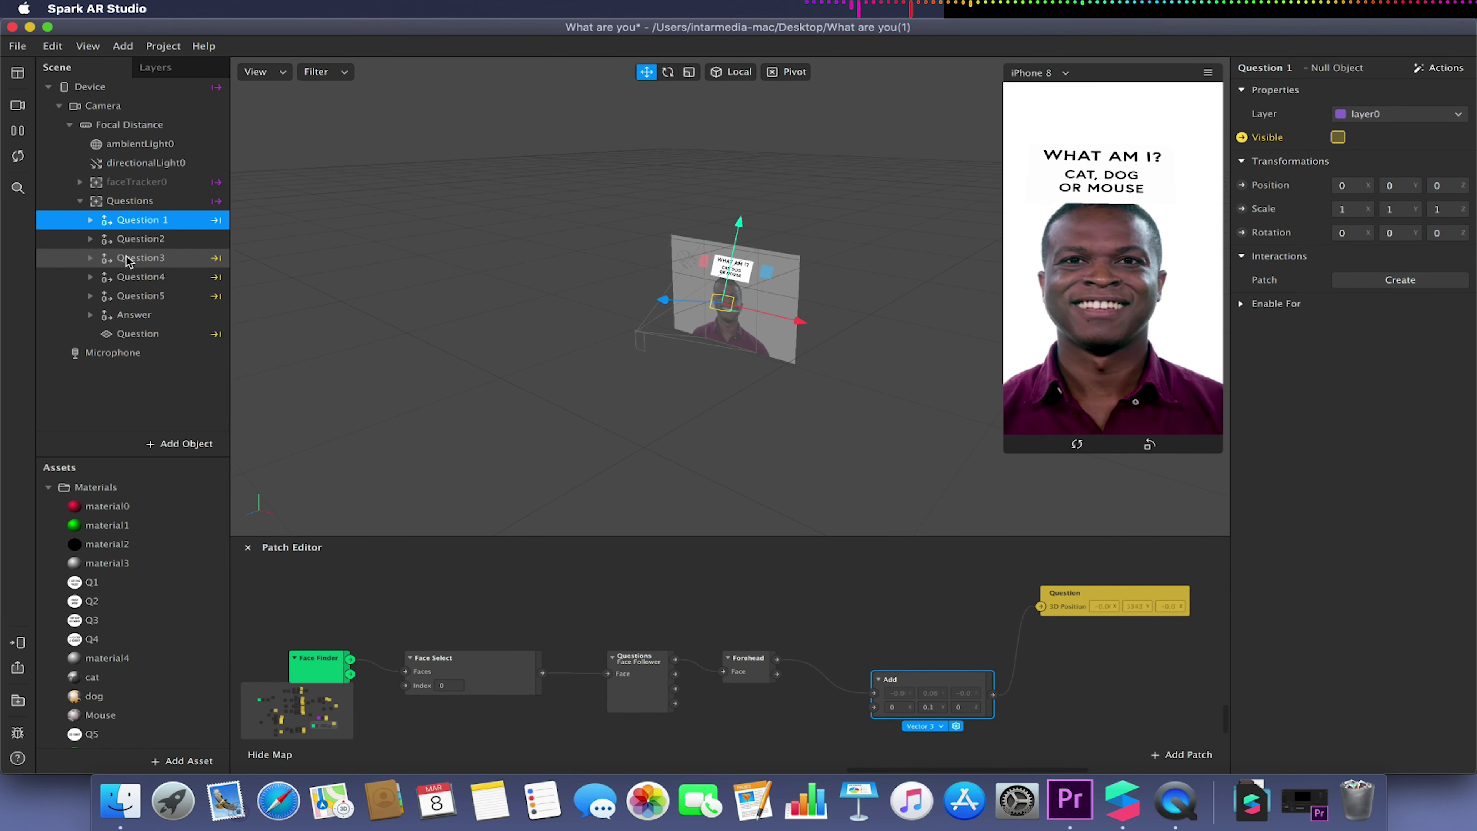
left_click(1242, 185)
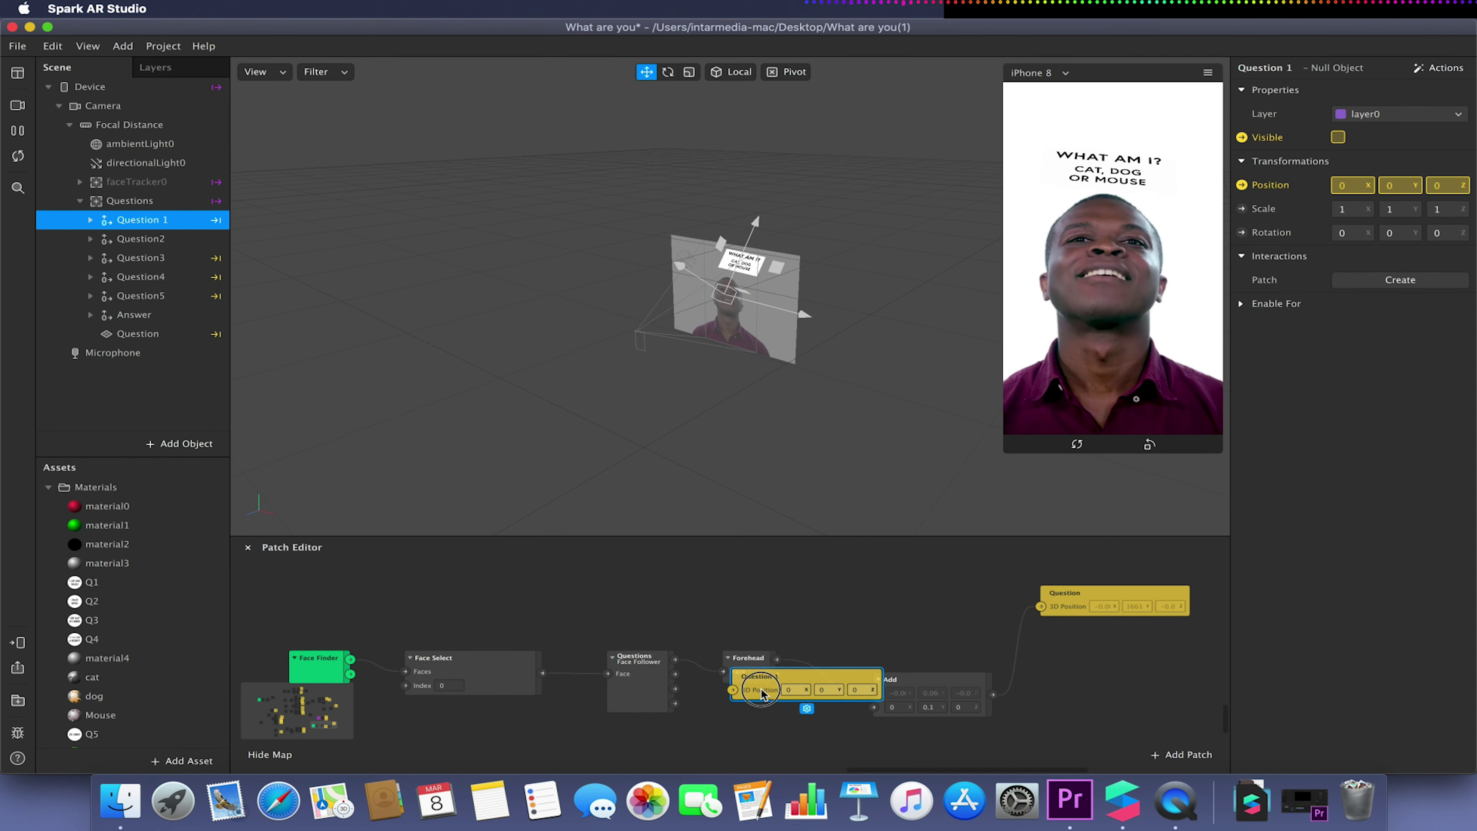
left_click_drag(757, 692, 1094, 669)
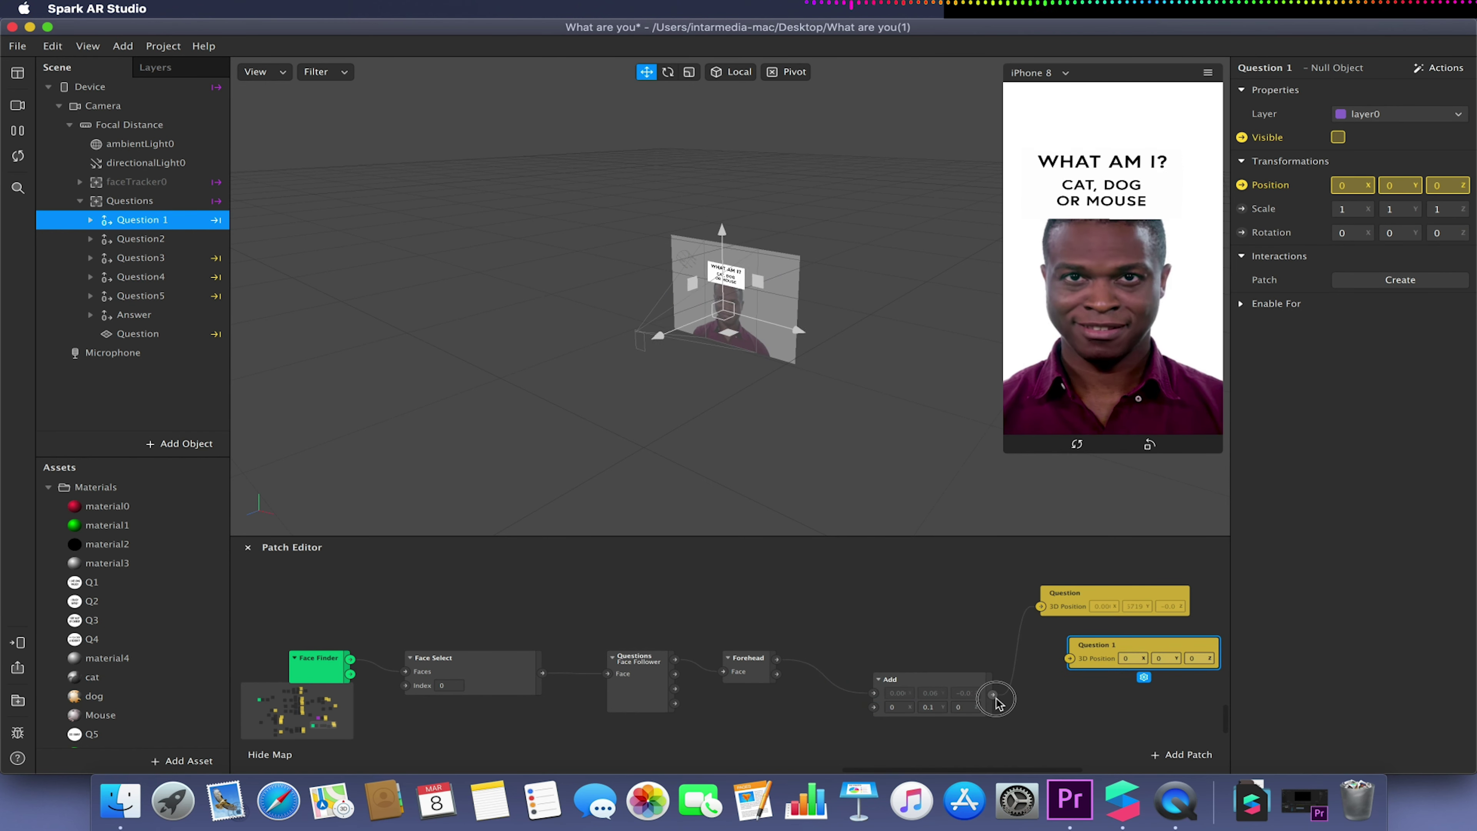
left_click_drag(993, 694, 1070, 660)
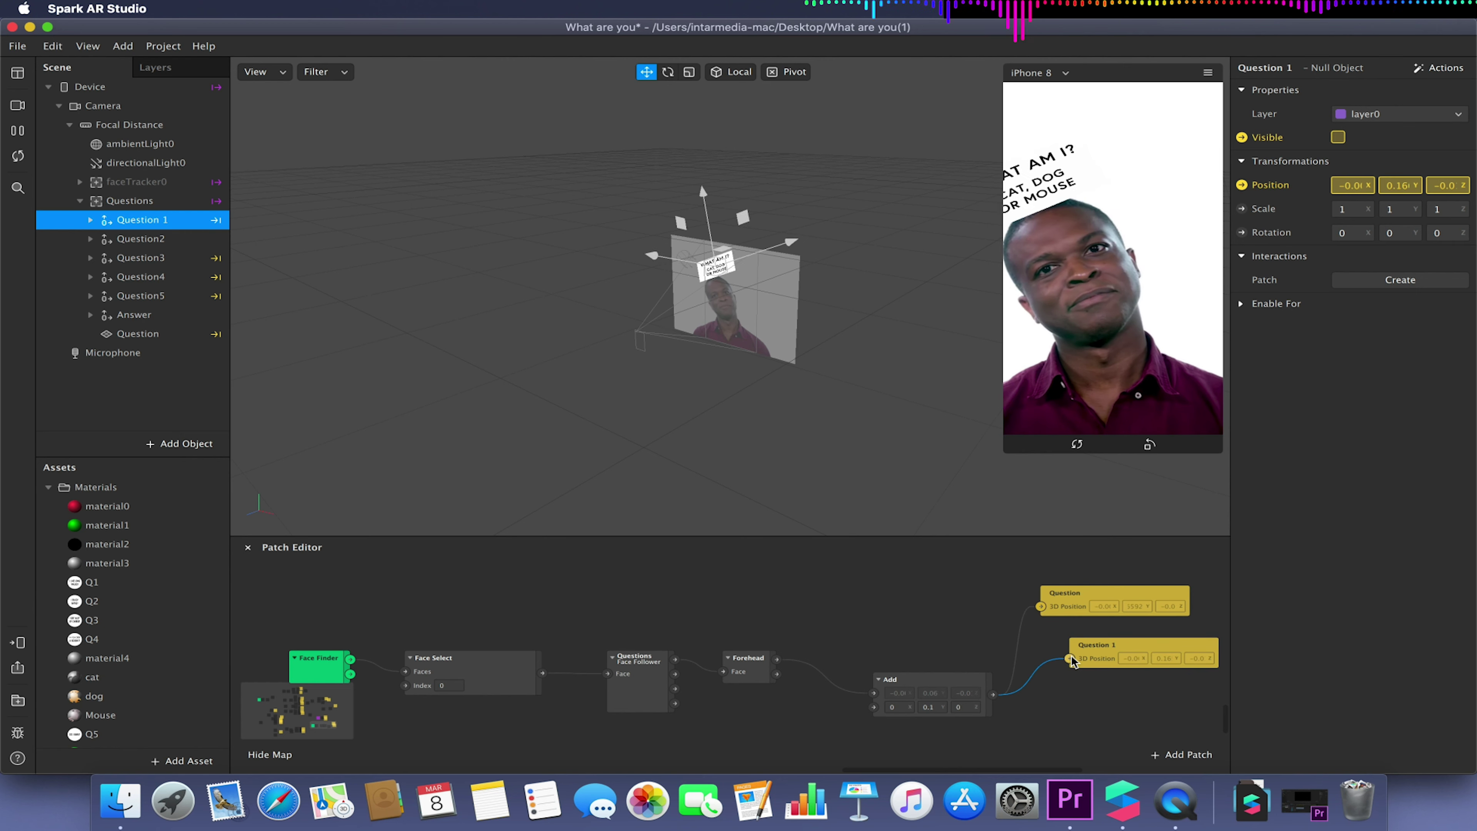
left_click(174, 240)
left_click(1241, 137)
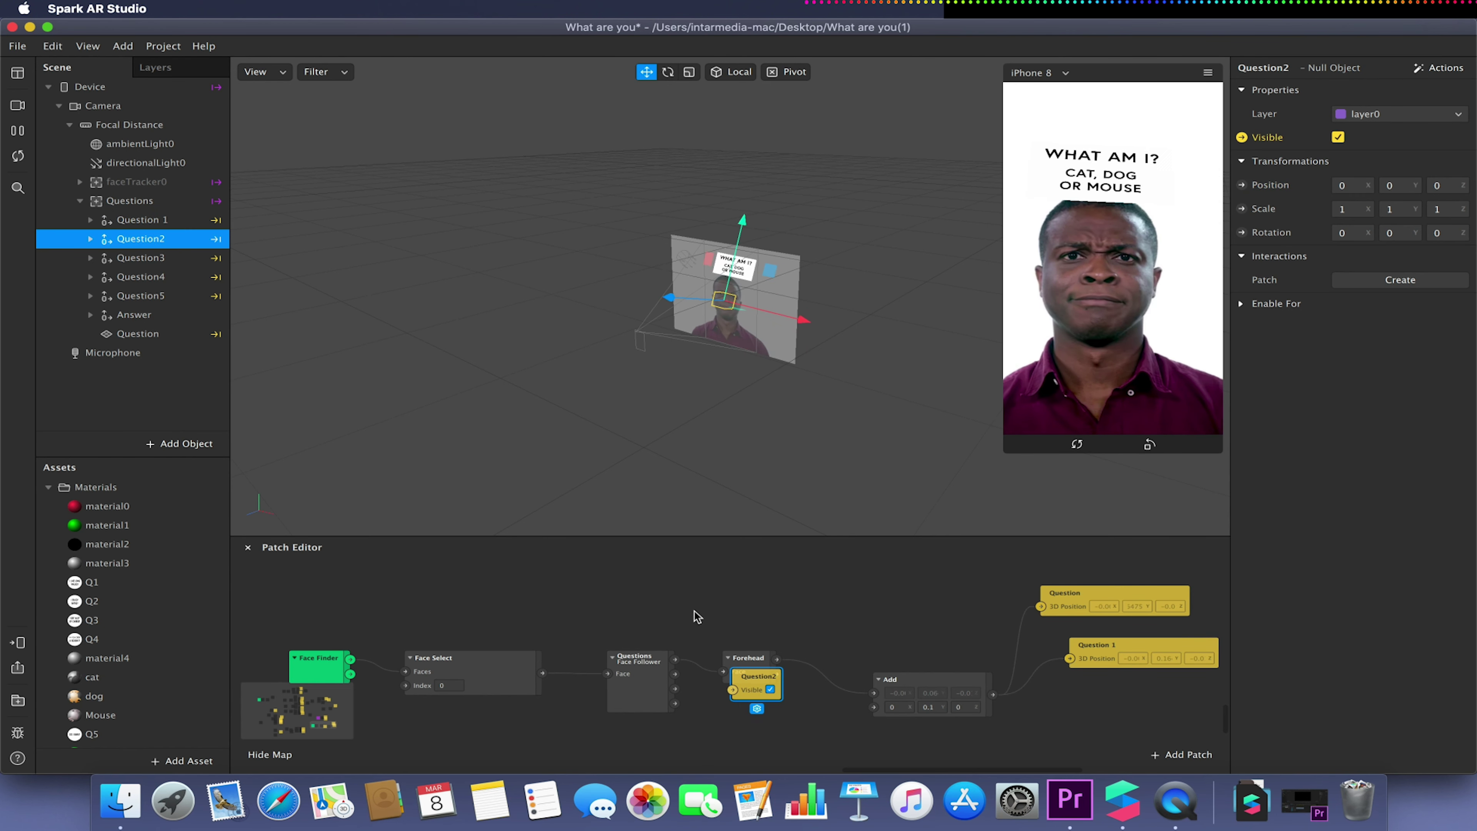
left_click_drag(756, 684, 1139, 693)
key("Delete")
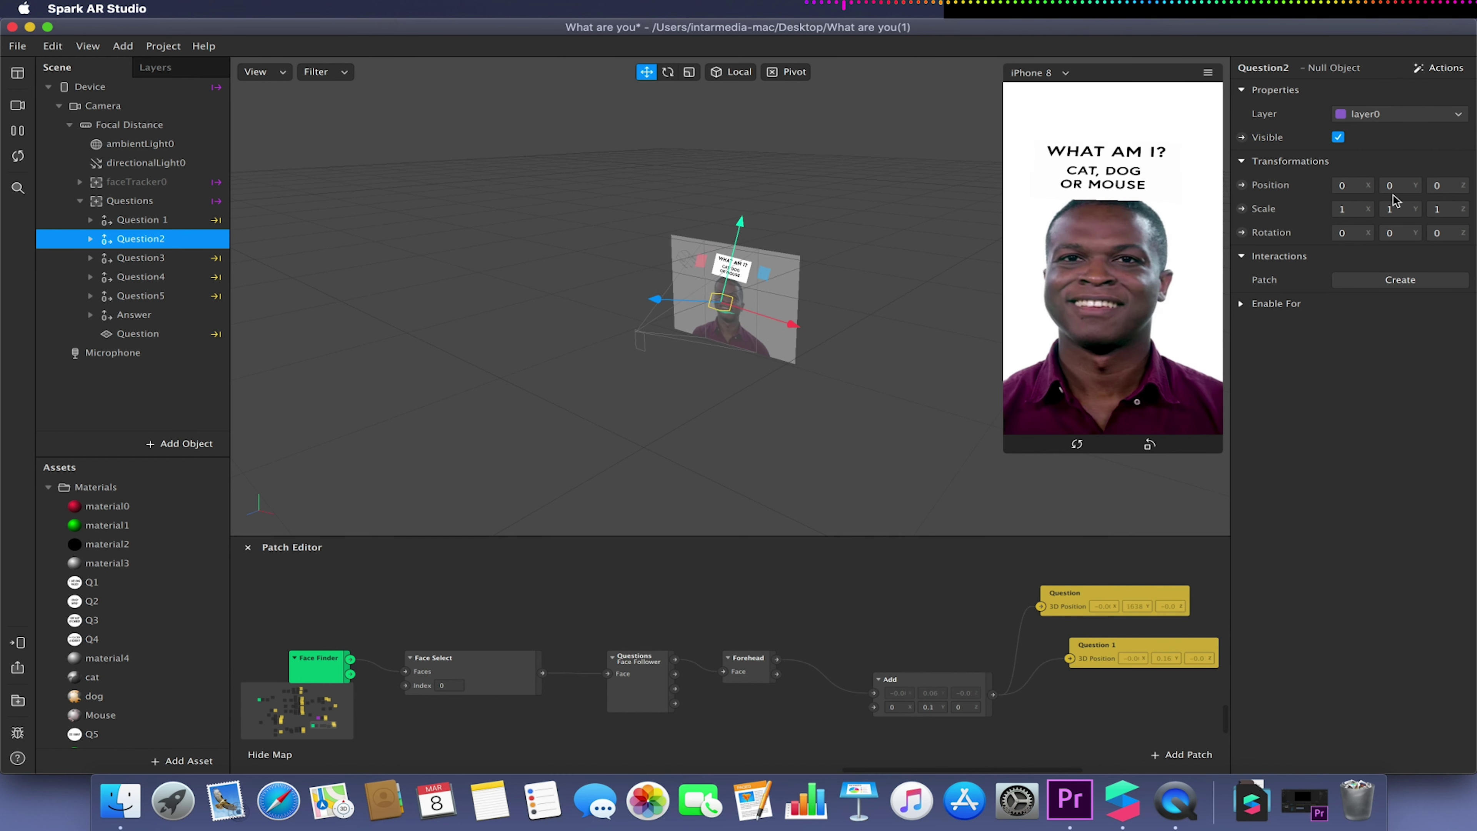
left_click(1242, 185)
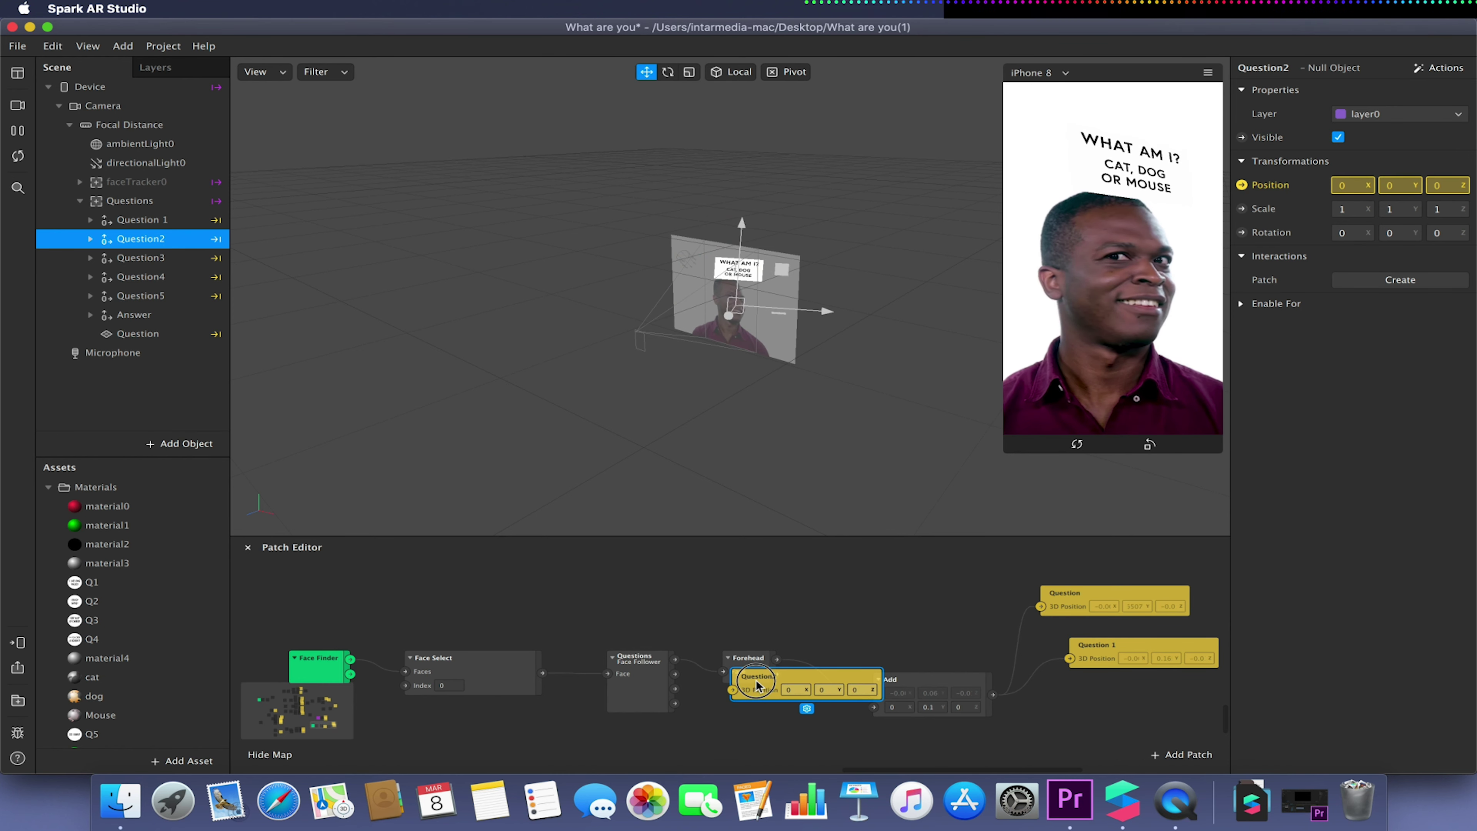
left_click_drag(756, 689, 1112, 692)
left_click_drag(992, 695, 1085, 697)
scroll(1083, 701, "right", 5)
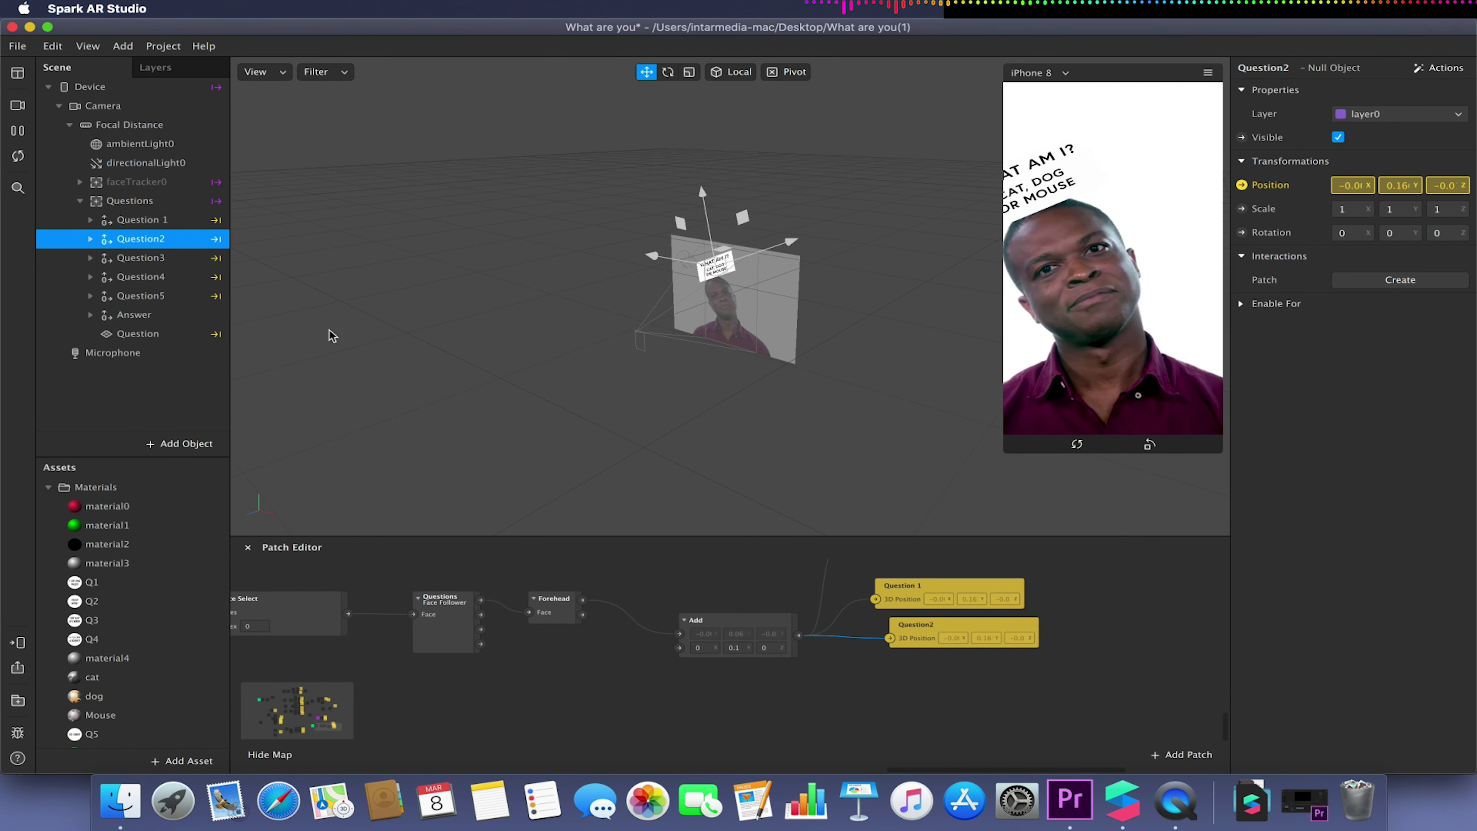
- Drive Question3 and Question4 positions from the Add output
left_click(151, 258)
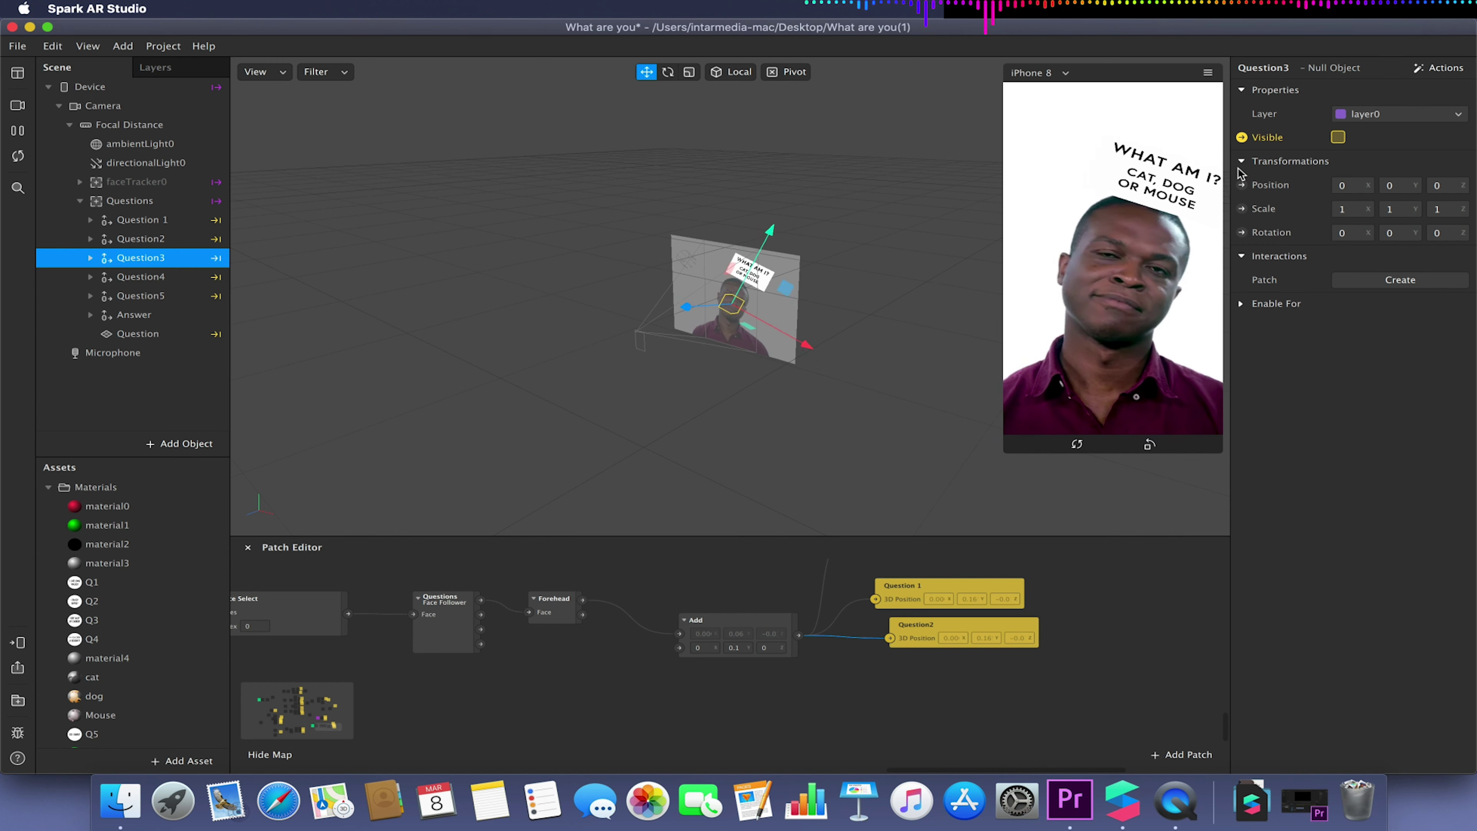
left_click(1241, 185)
left_click_drag(746, 676, 903, 664)
left_click_drag(799, 636, 881, 674)
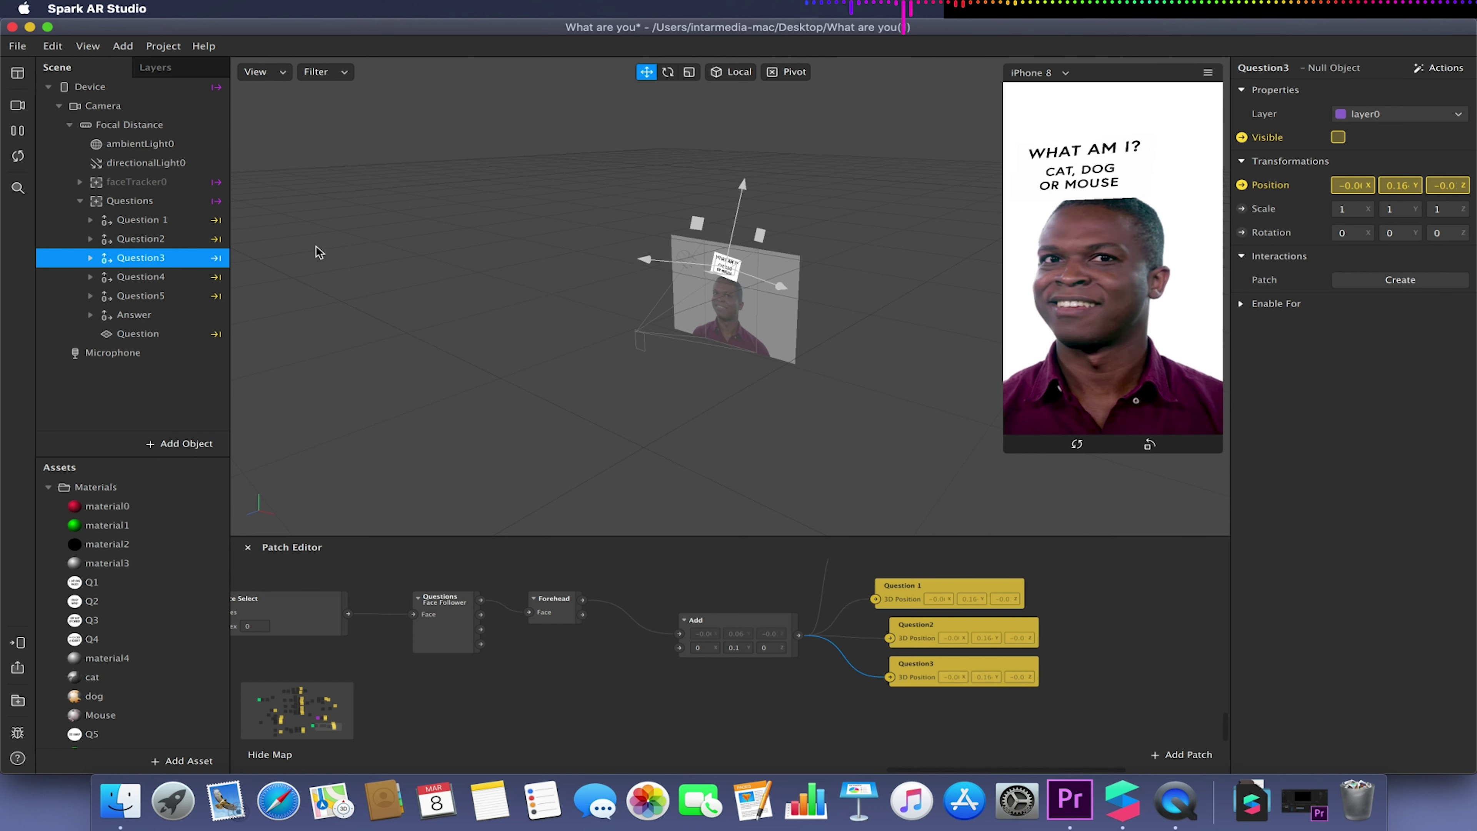
left_click(175, 277)
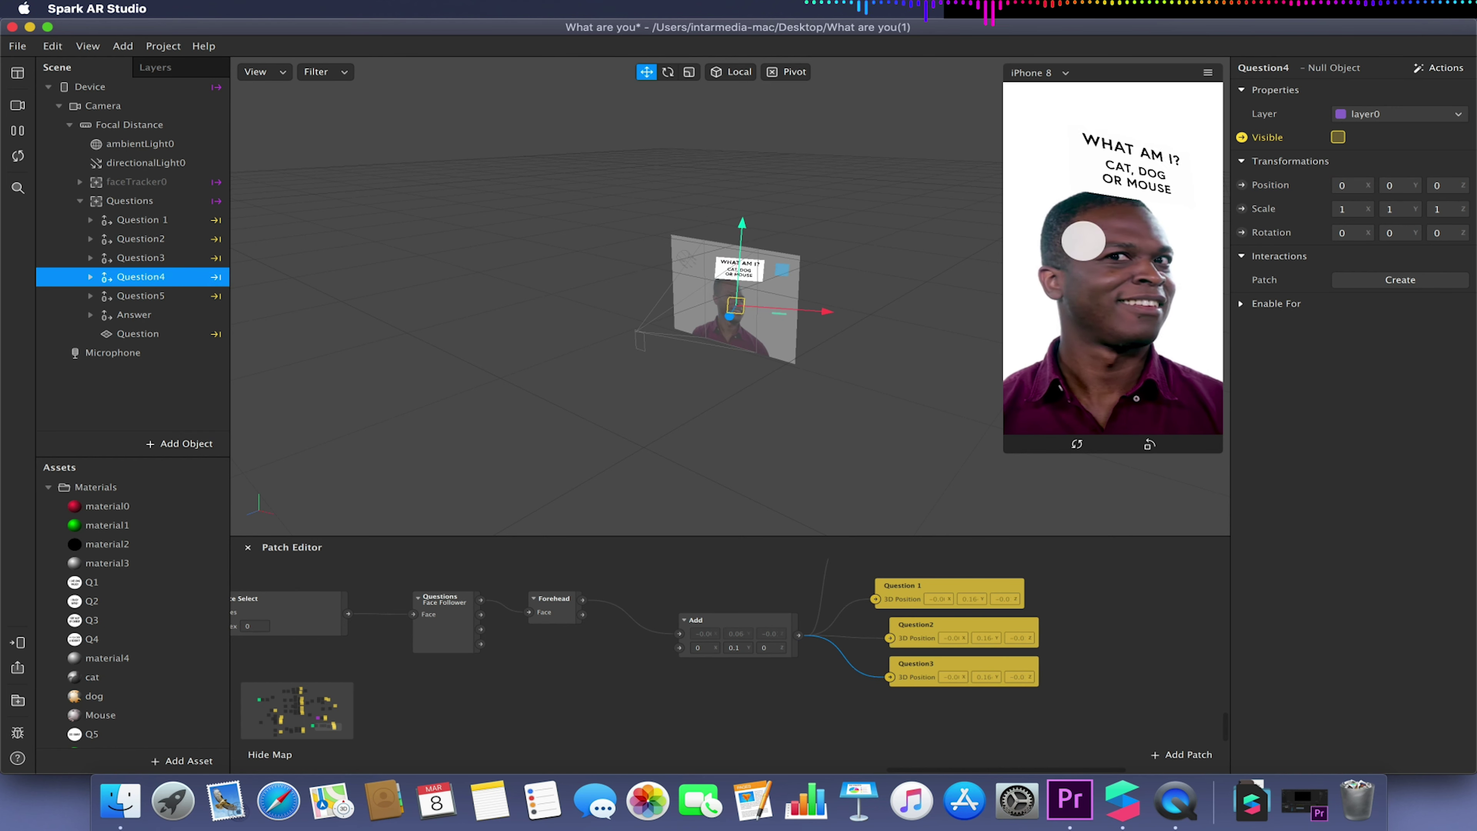
left_click(1241, 185)
left_click_drag(788, 682, 955, 710)
left_click_drag(798, 635, 889, 716)
- Drive Question5 and Answer positions from the Add output, stacking their patches below Question4
left_click(165, 296)
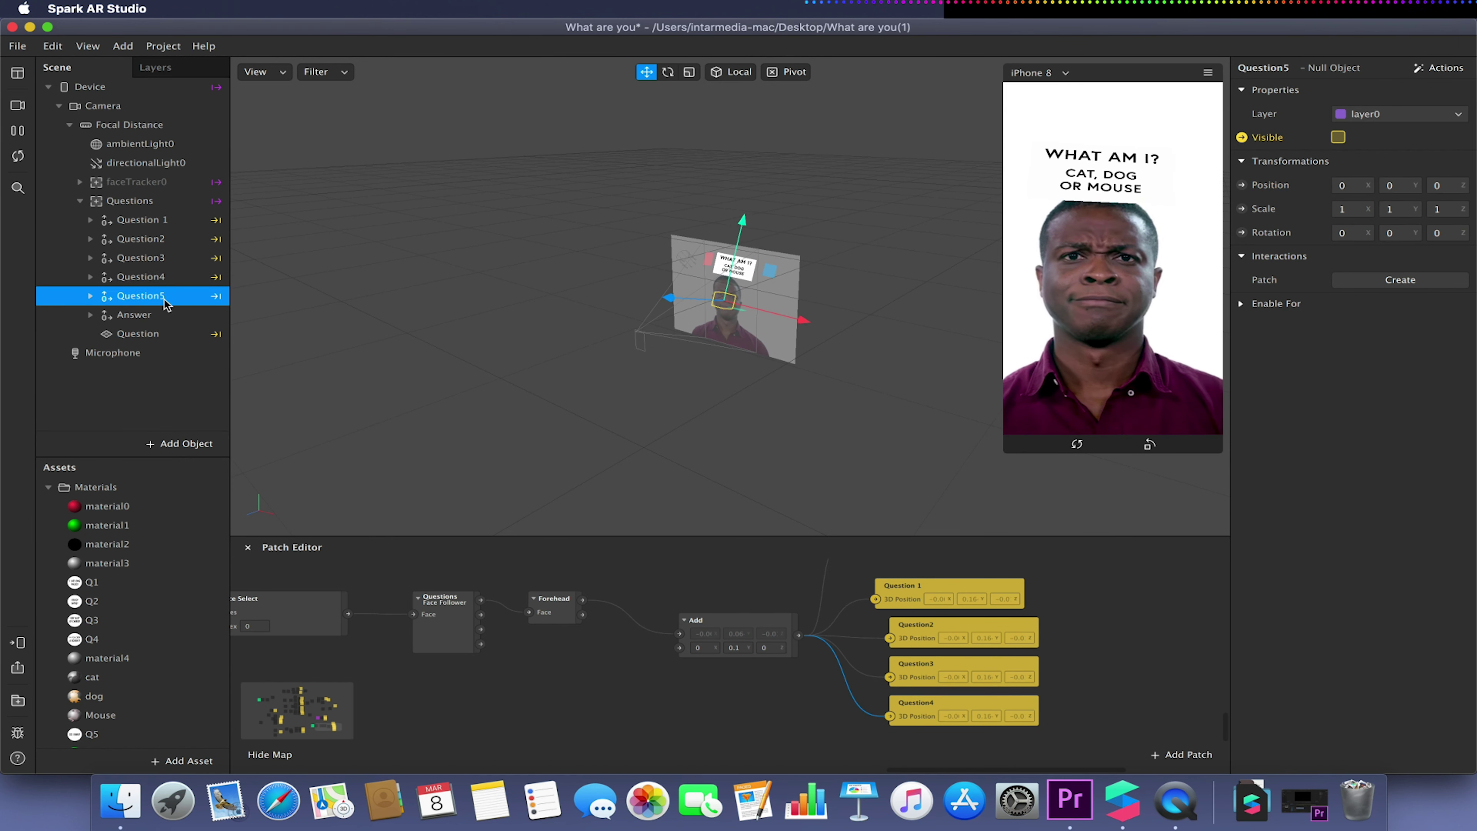
left_click(1242, 185)
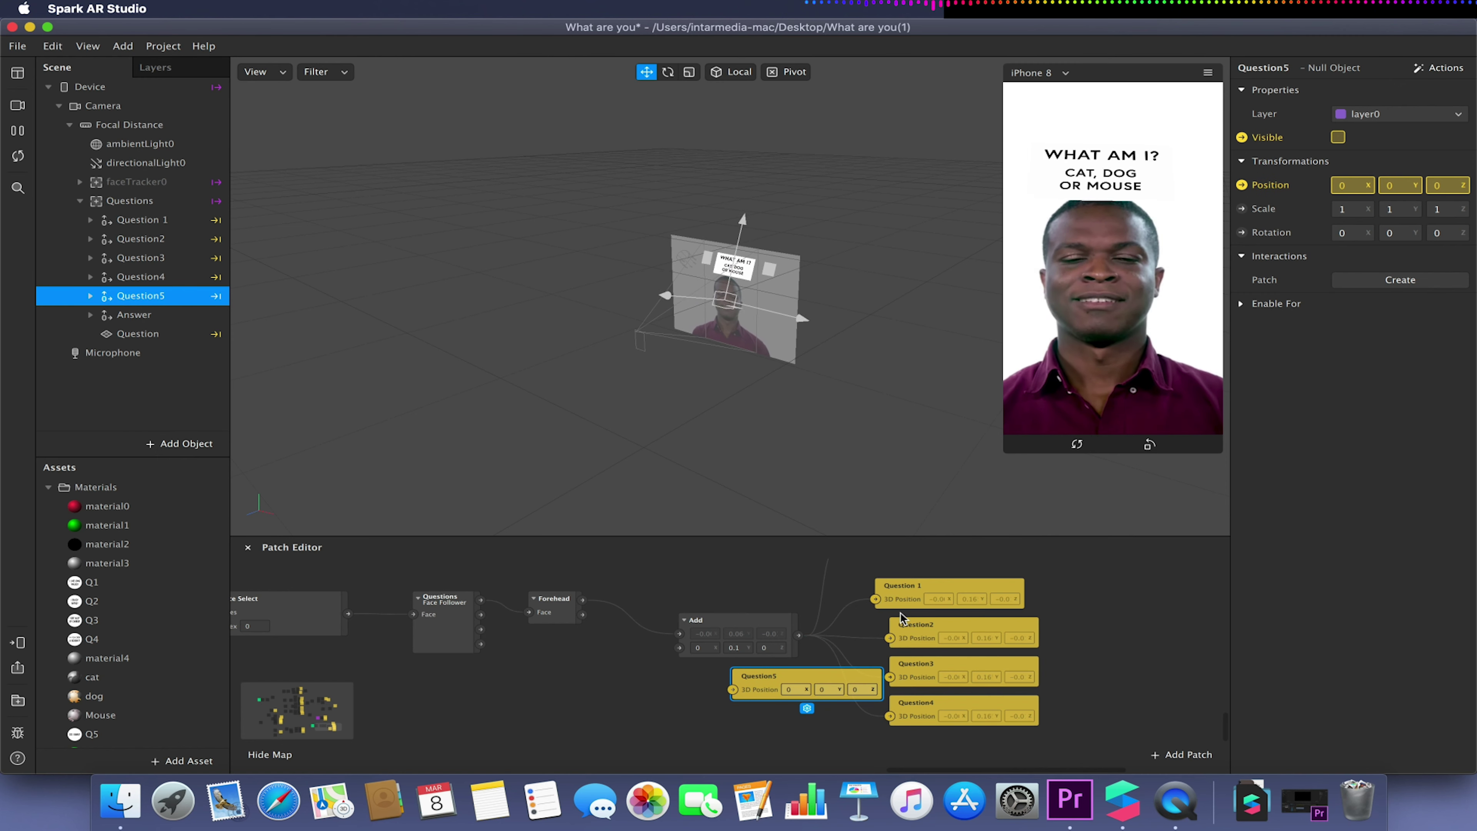
left_click_drag(797, 688, 952, 752)
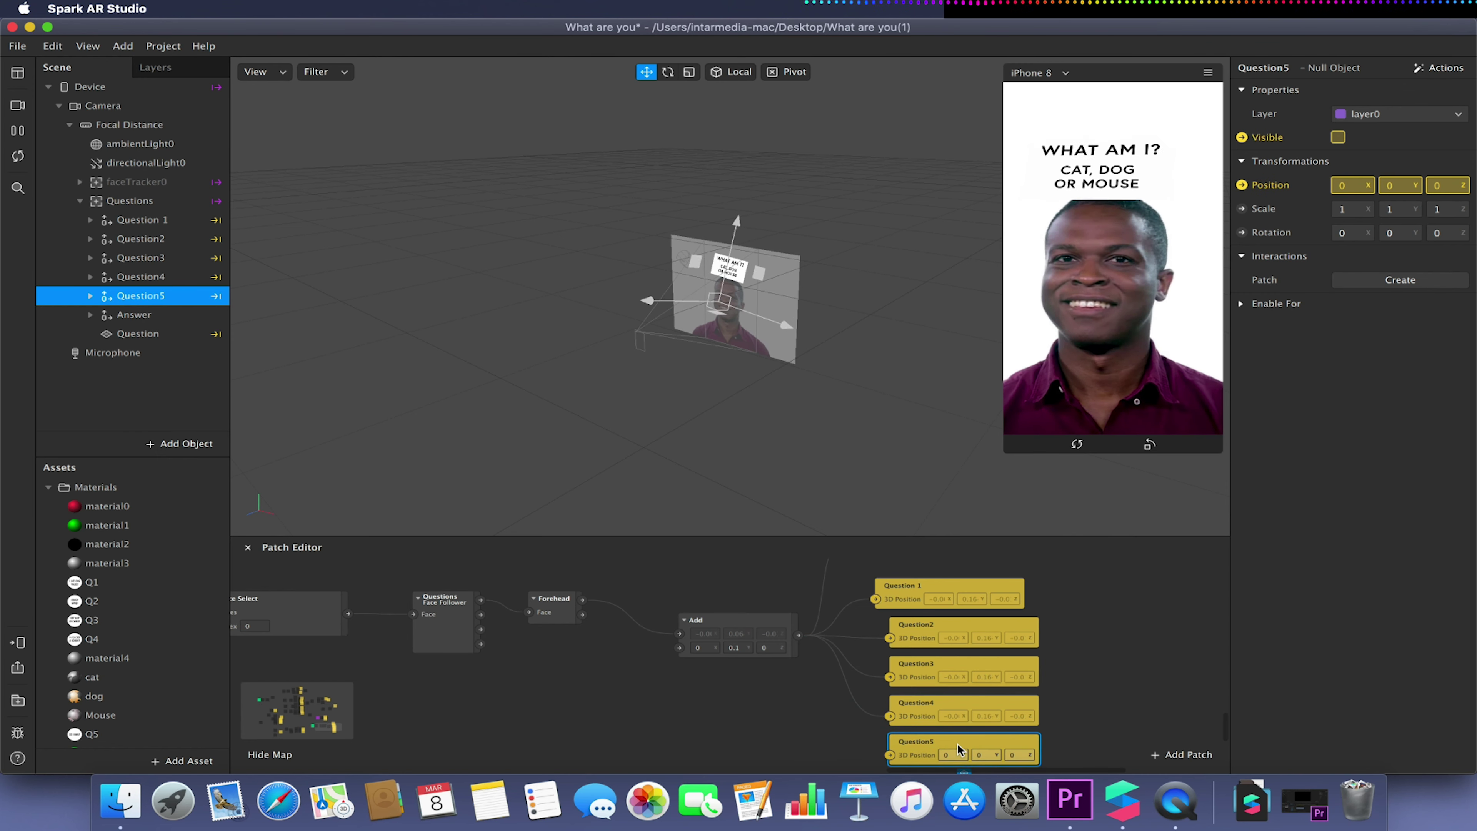
scroll(959, 750, "down", 3)
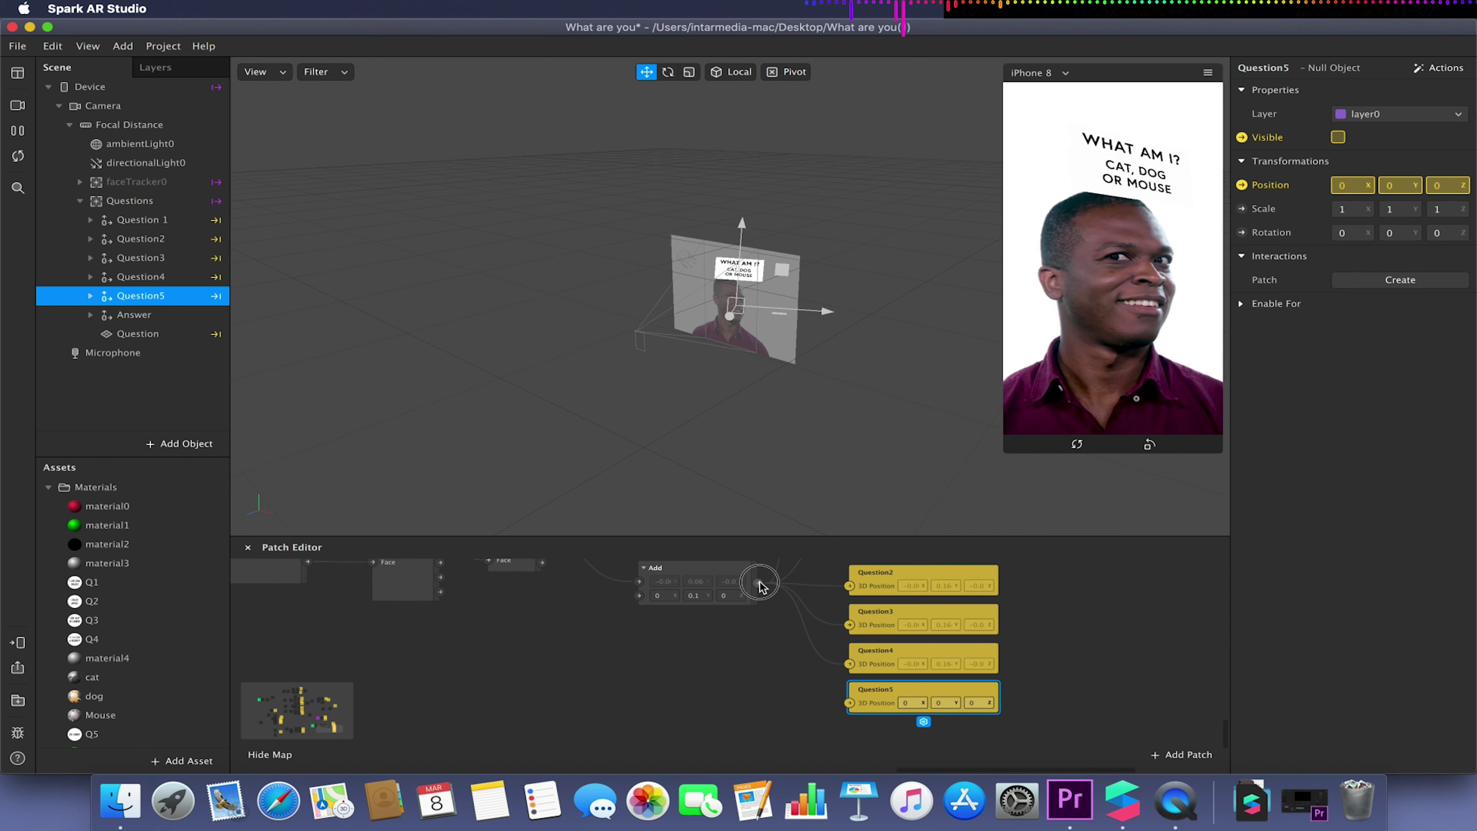
left_click_drag(758, 583, 850, 704)
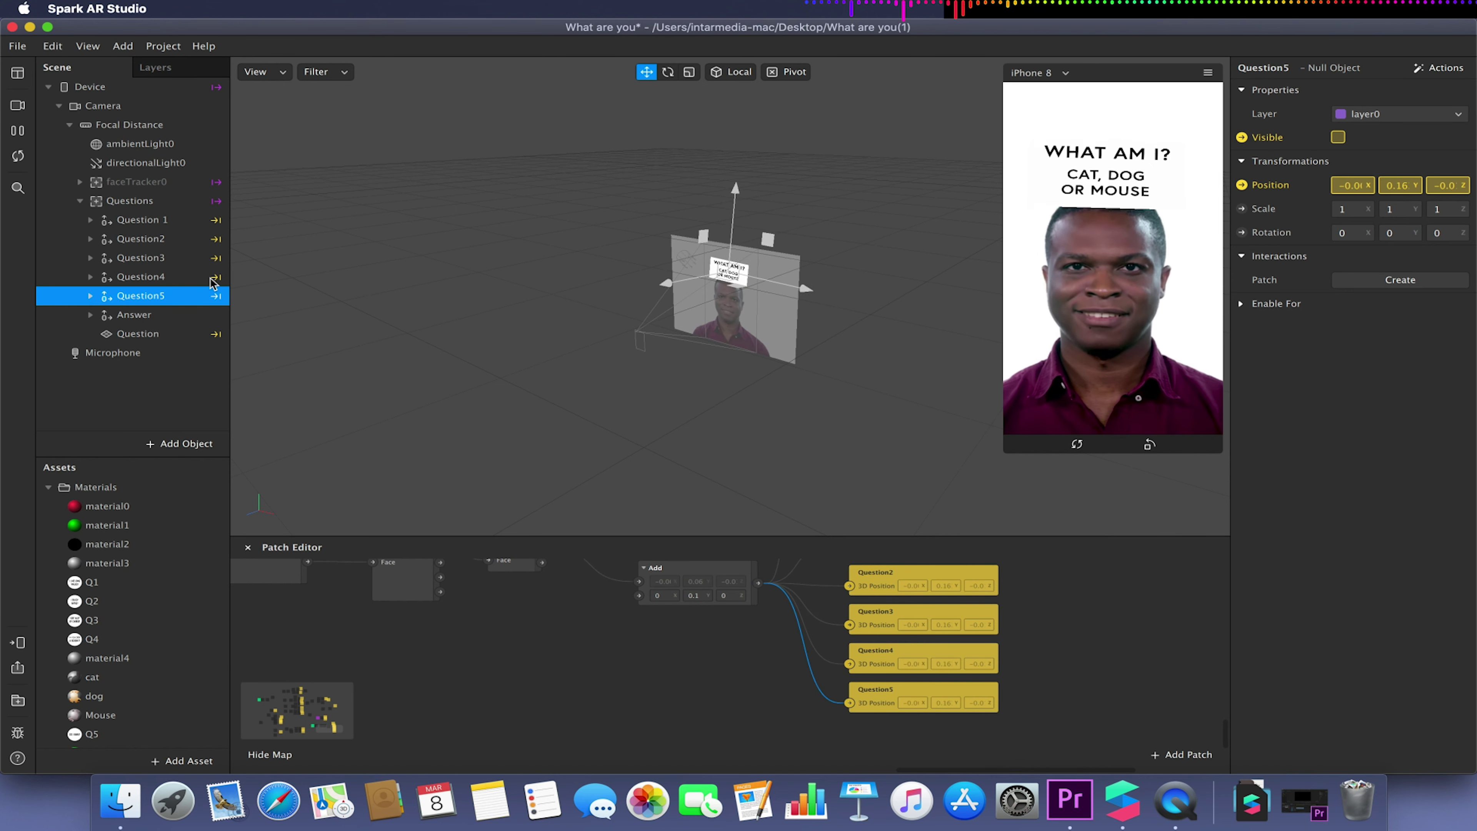
left_click(135, 314)
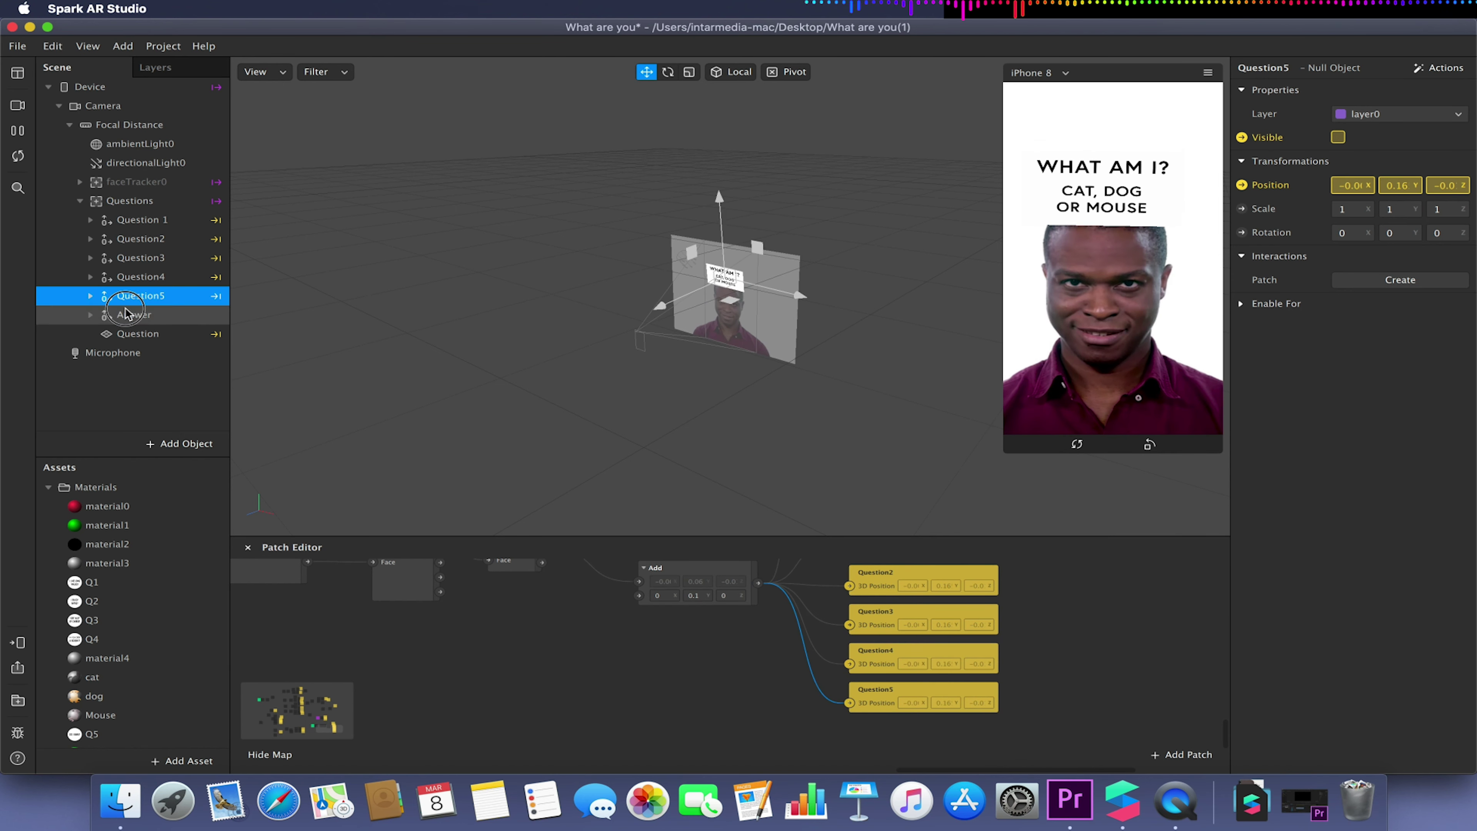
left_click(1242, 185)
left_click_drag(774, 676, 791, 714)
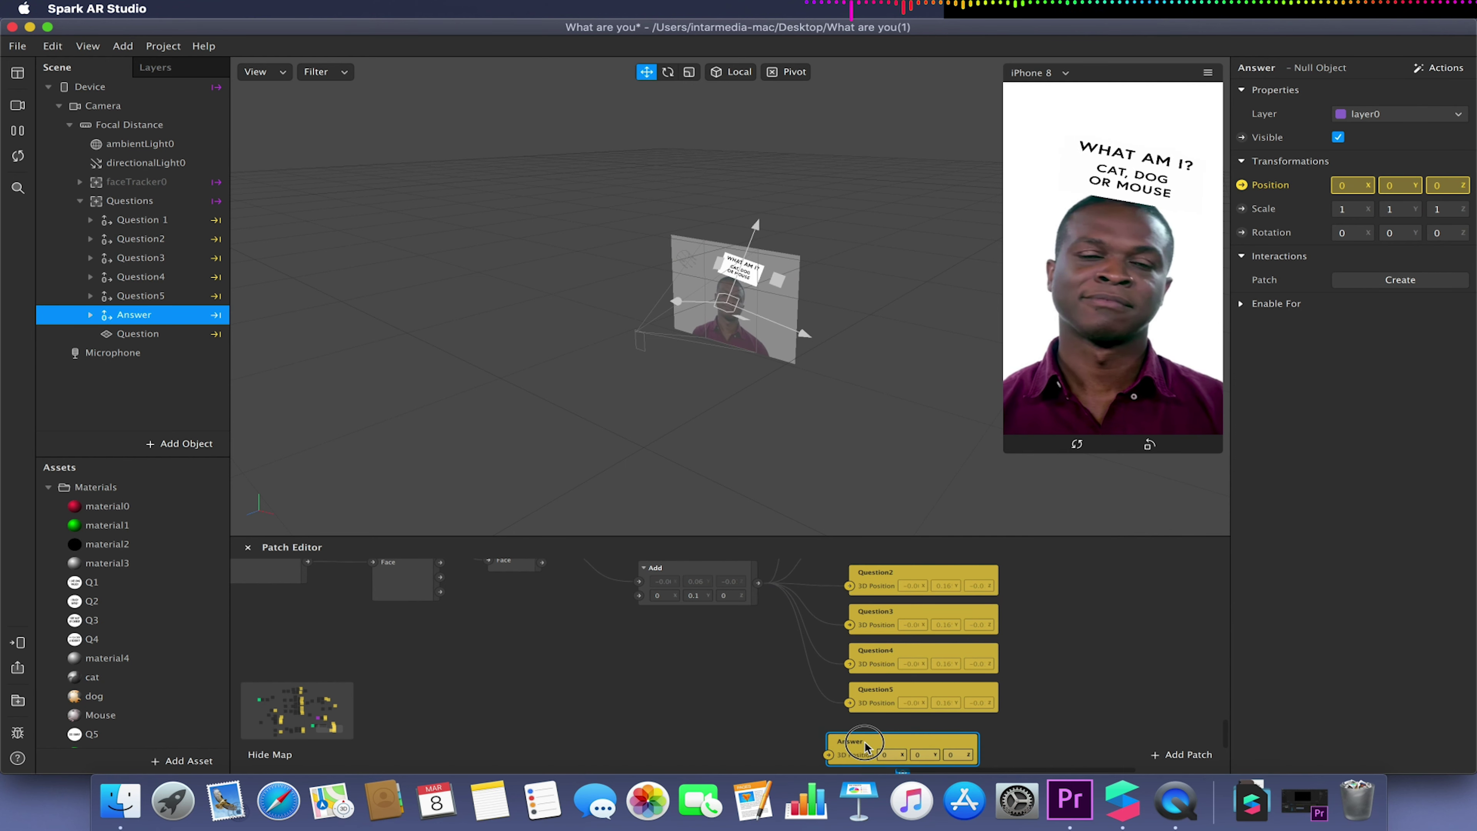
left_click_drag(865, 746, 872, 736)
left_click(771, 602)
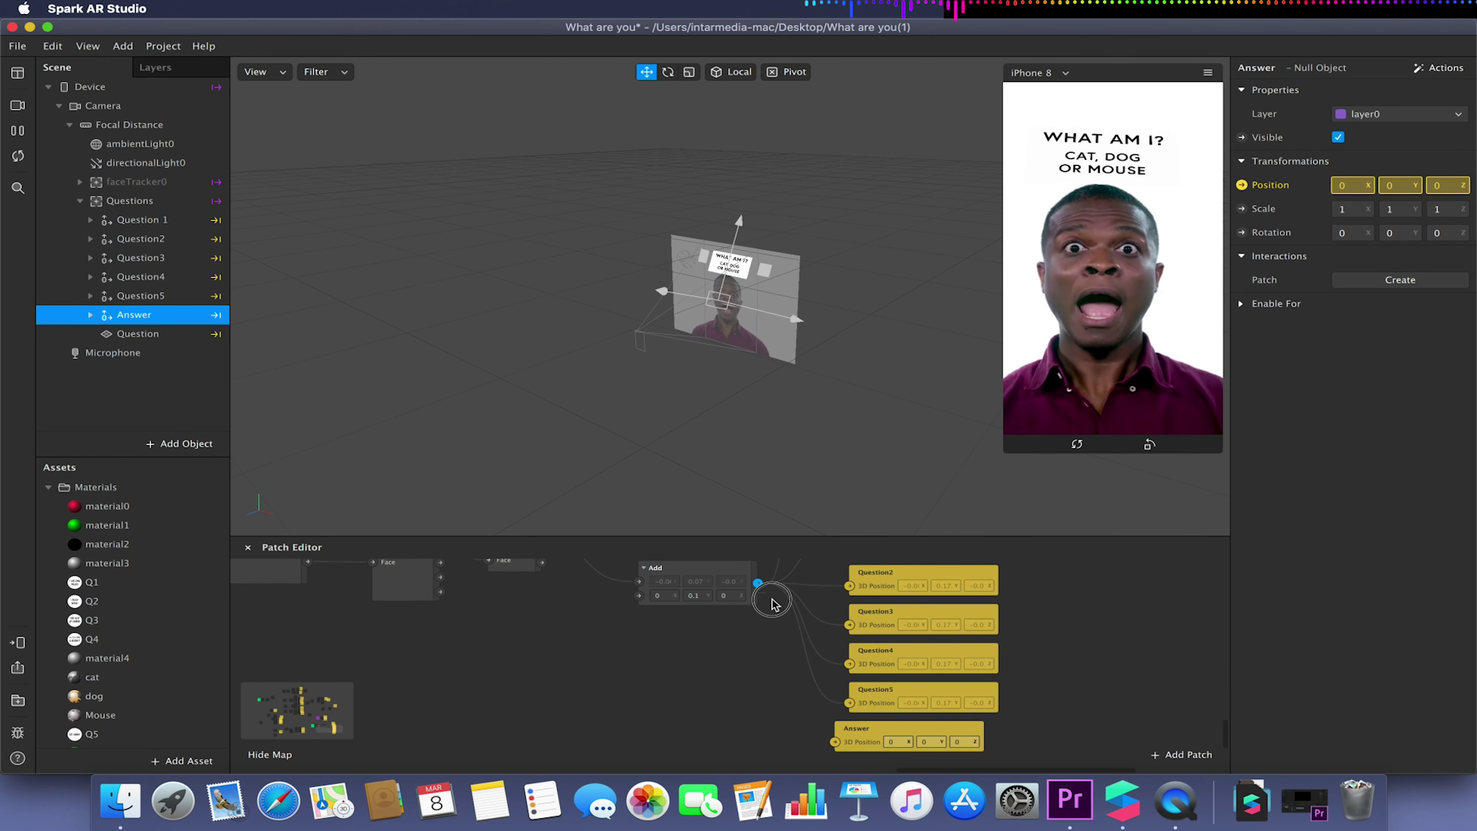
left_click_drag(771, 602, 834, 741)
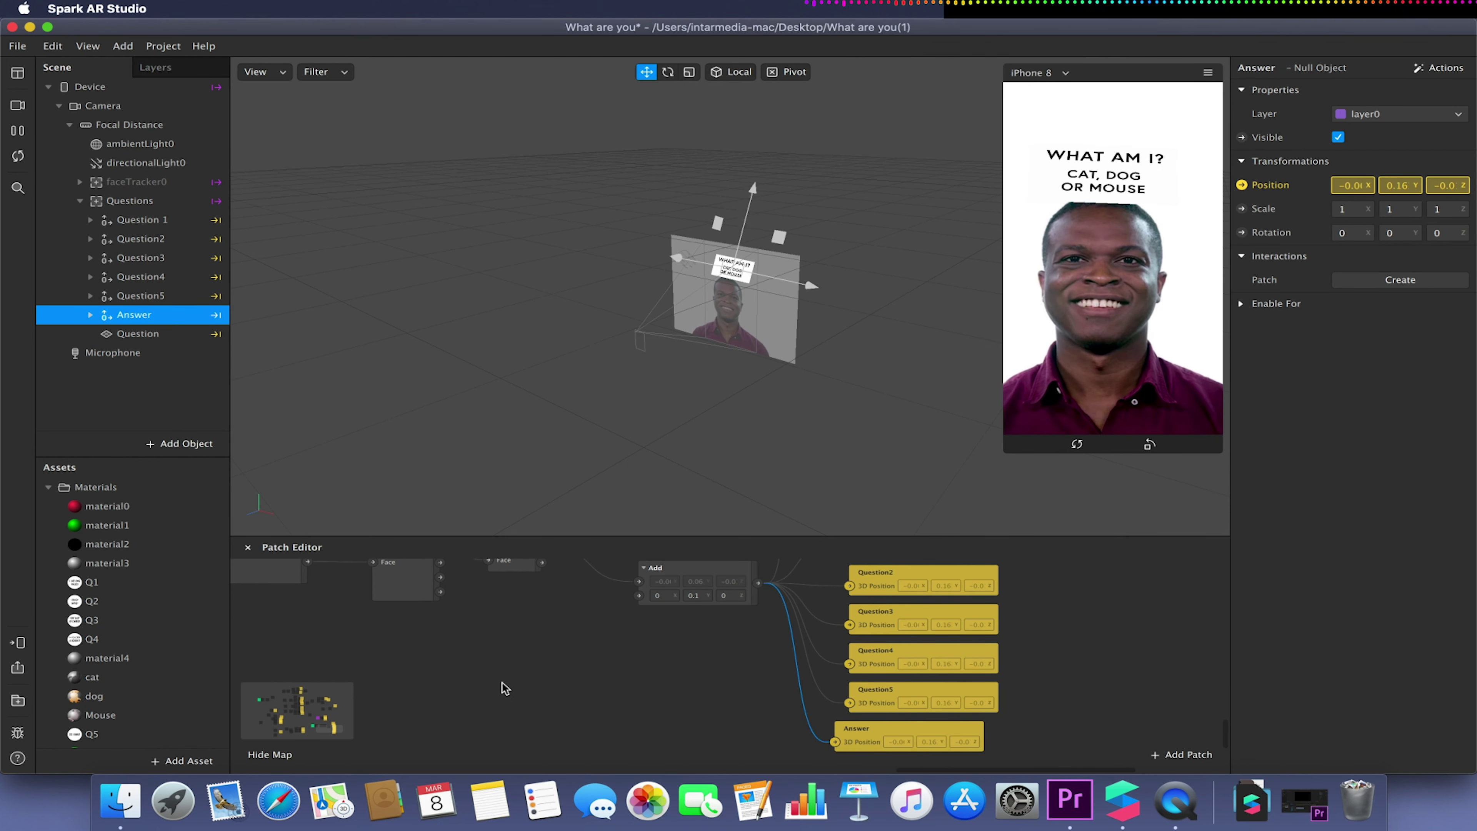
- Zoom out and pan the Patch Editor to view the whole forehead-to-position patch chain
scroll(504, 688, "down", 5)
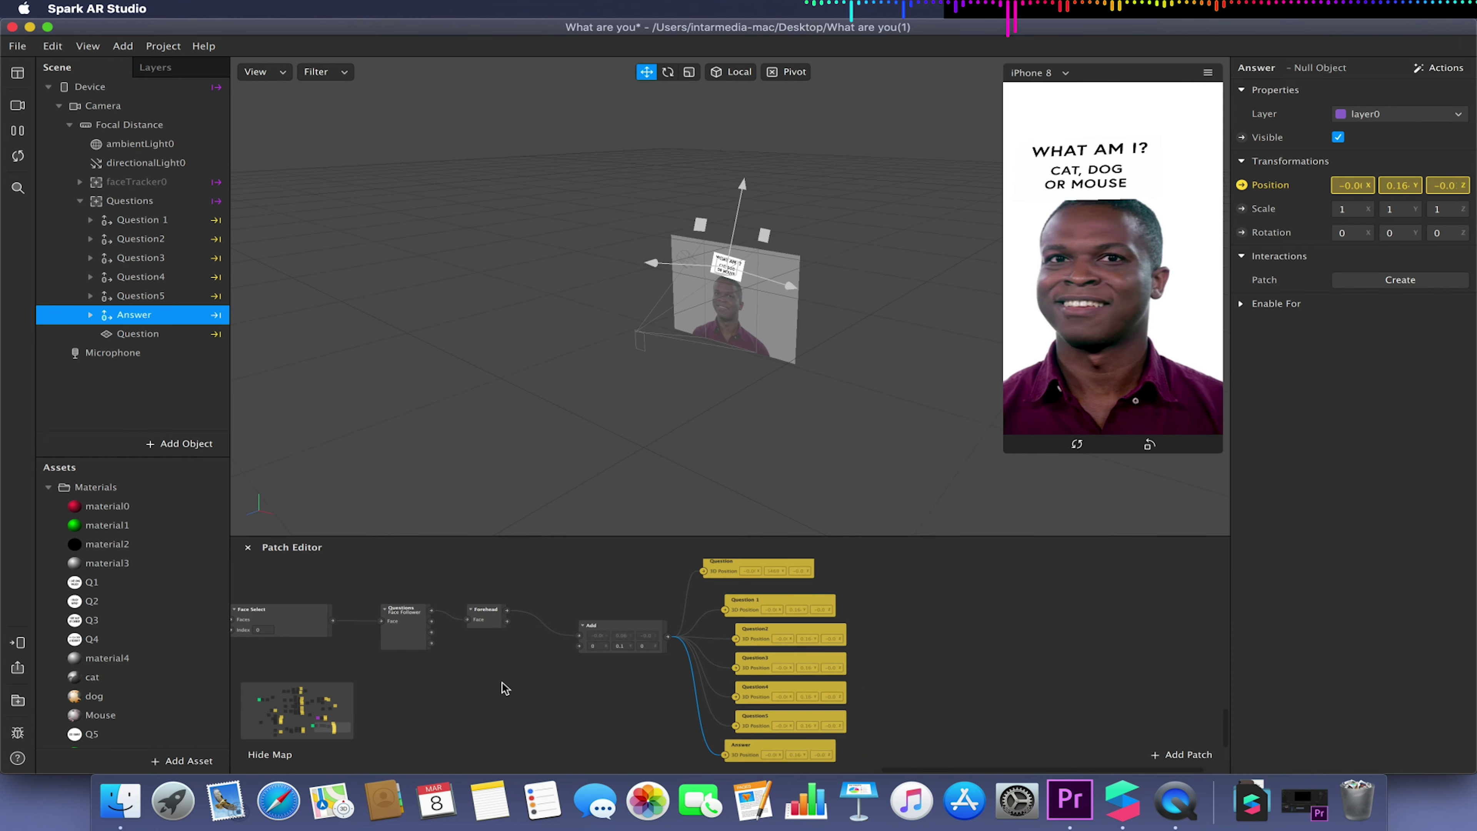
scroll(504, 688, "left", 3)
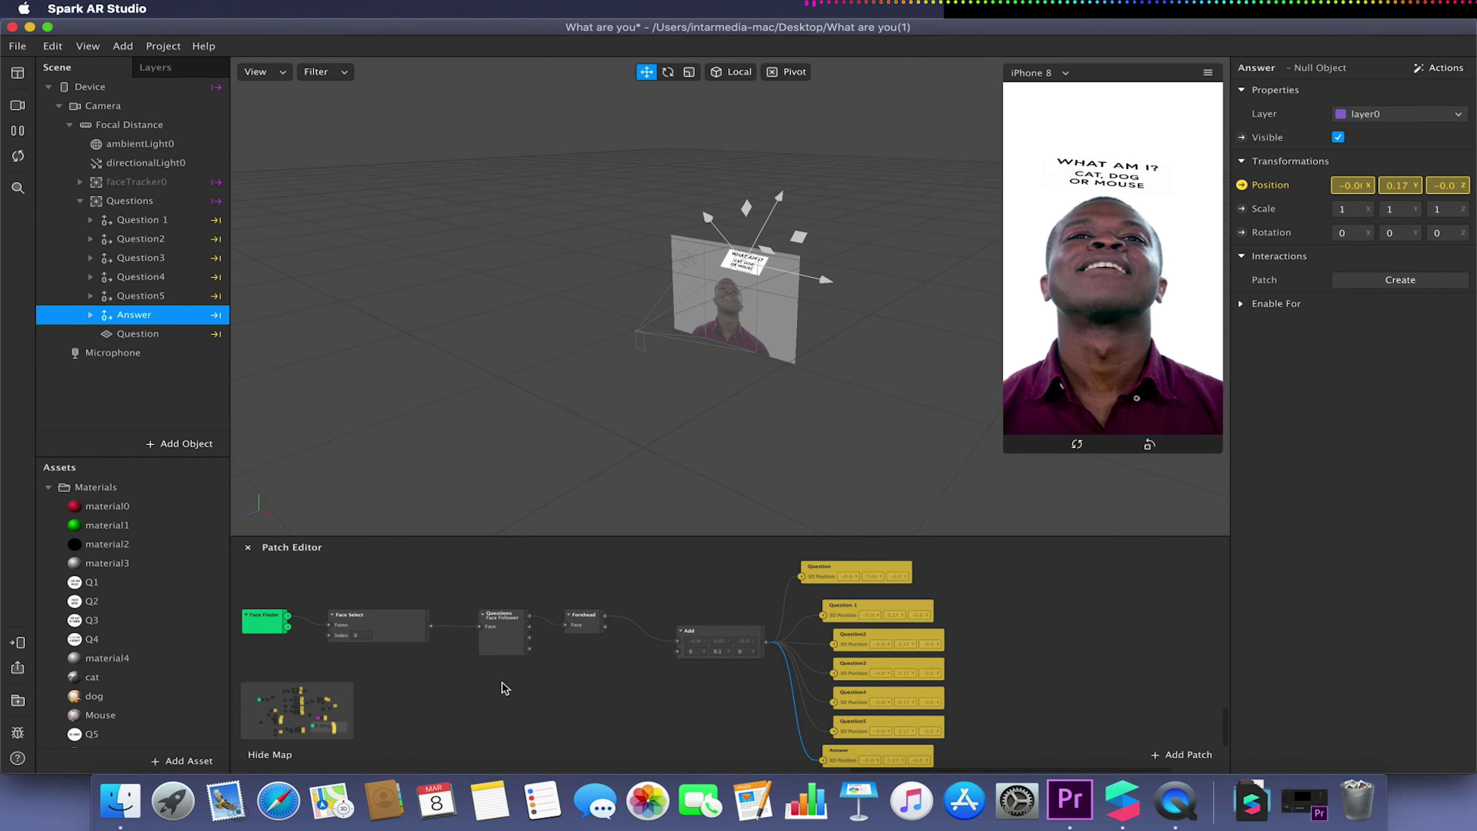